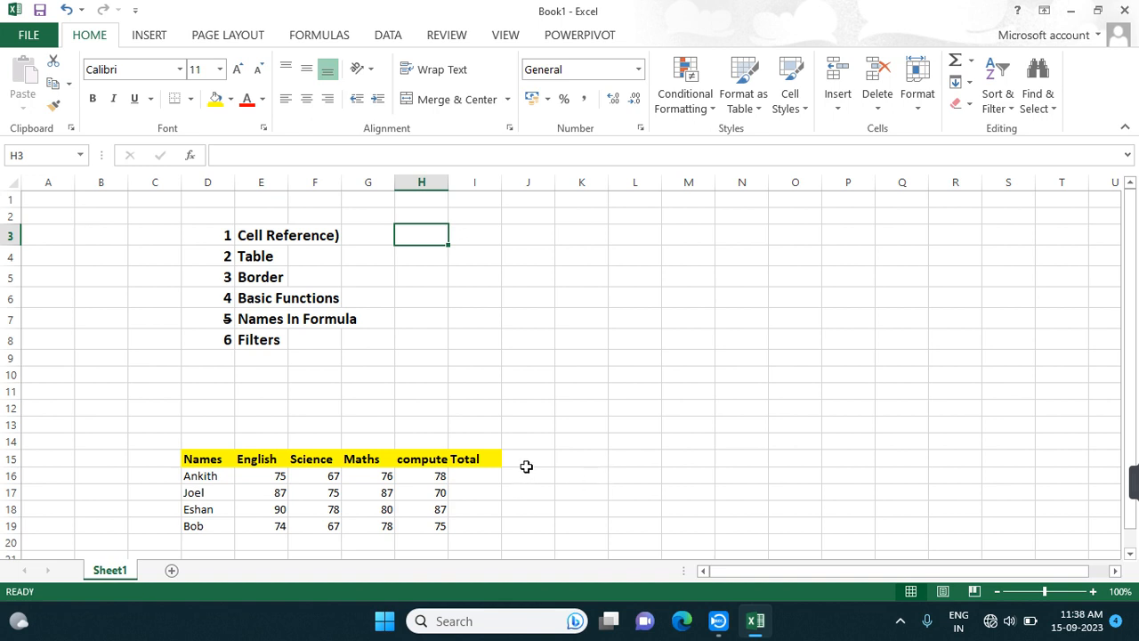
# - Enter the formula =E16+F16+G16 in cell I16 to add the English, Science and Maths marks
pyautogui.click(476, 478)
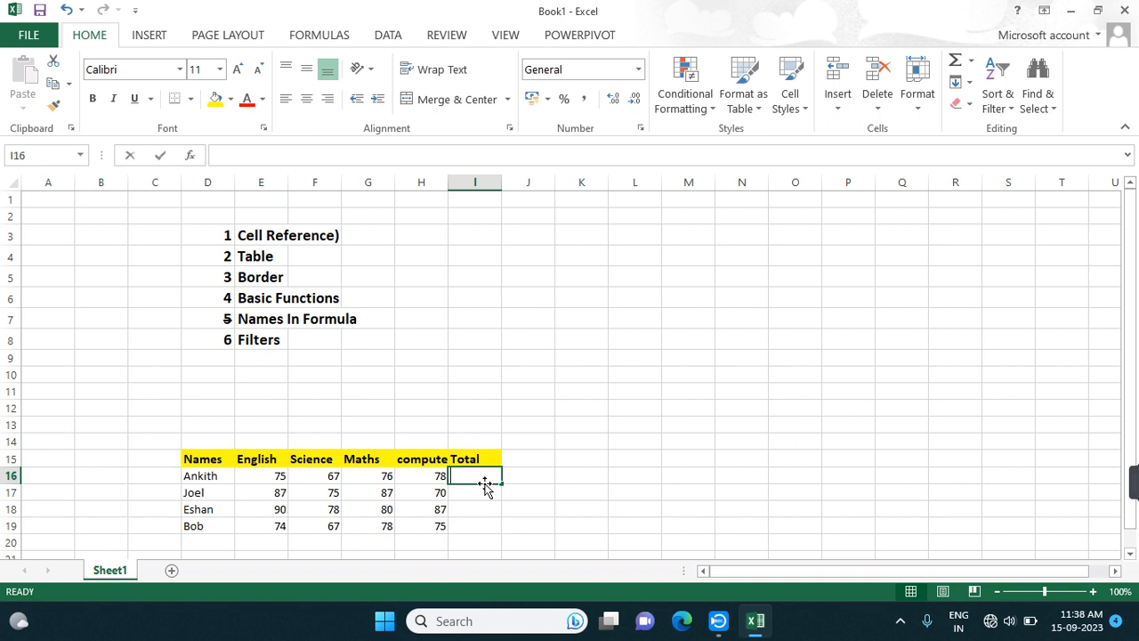
pyautogui.write('=')
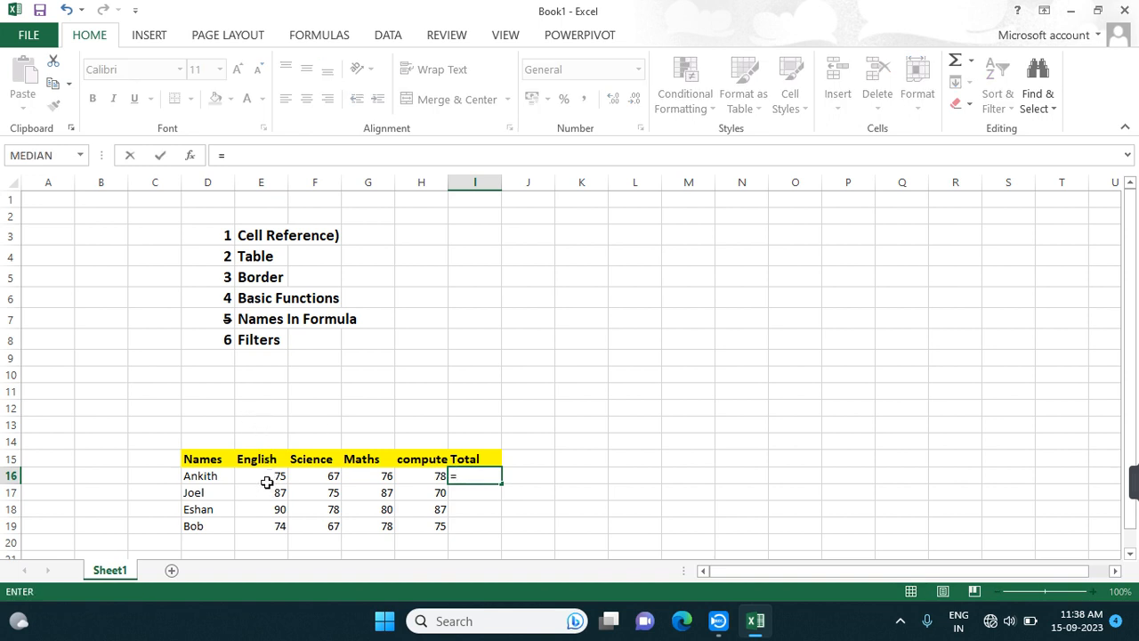
pyautogui.click(269, 476)
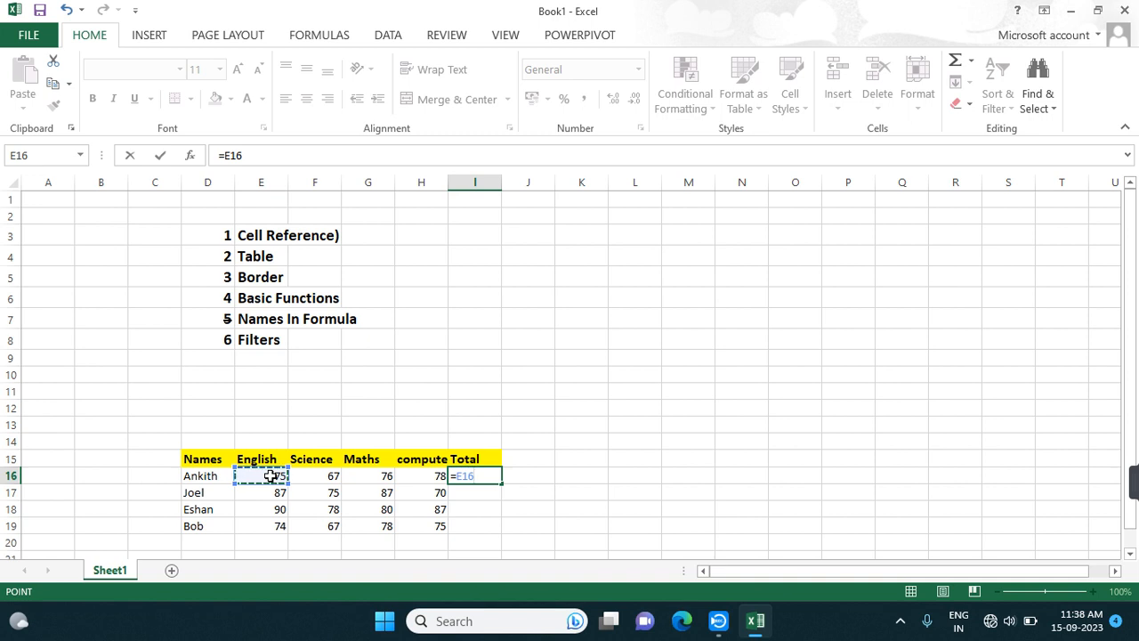
pyautogui.write('++')
pyautogui.click(325, 474)
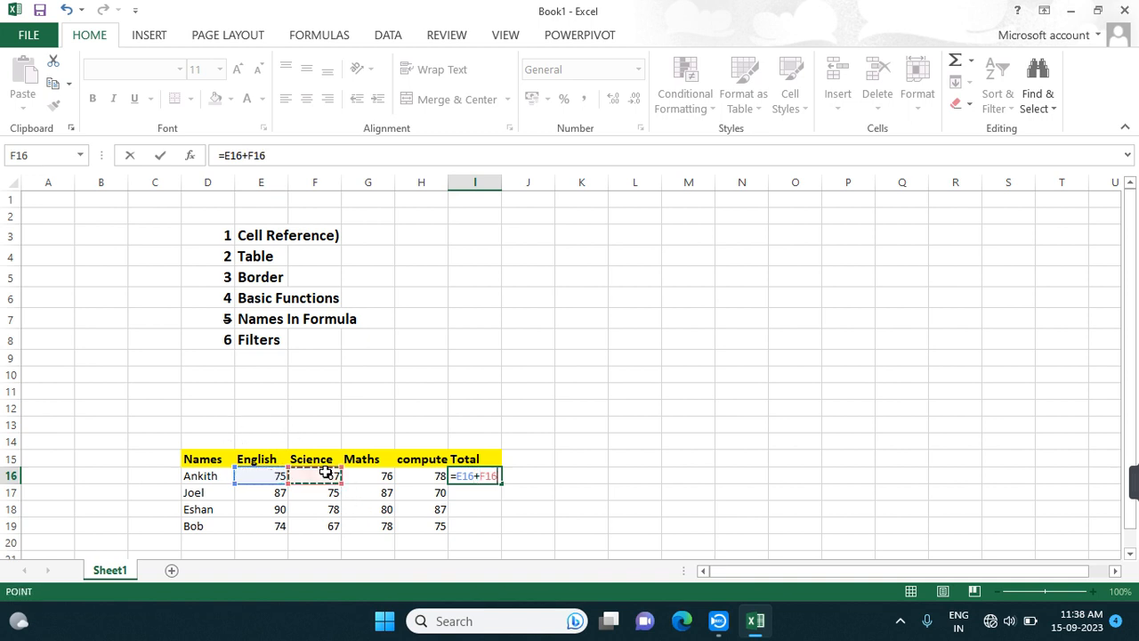
pyautogui.write('+')
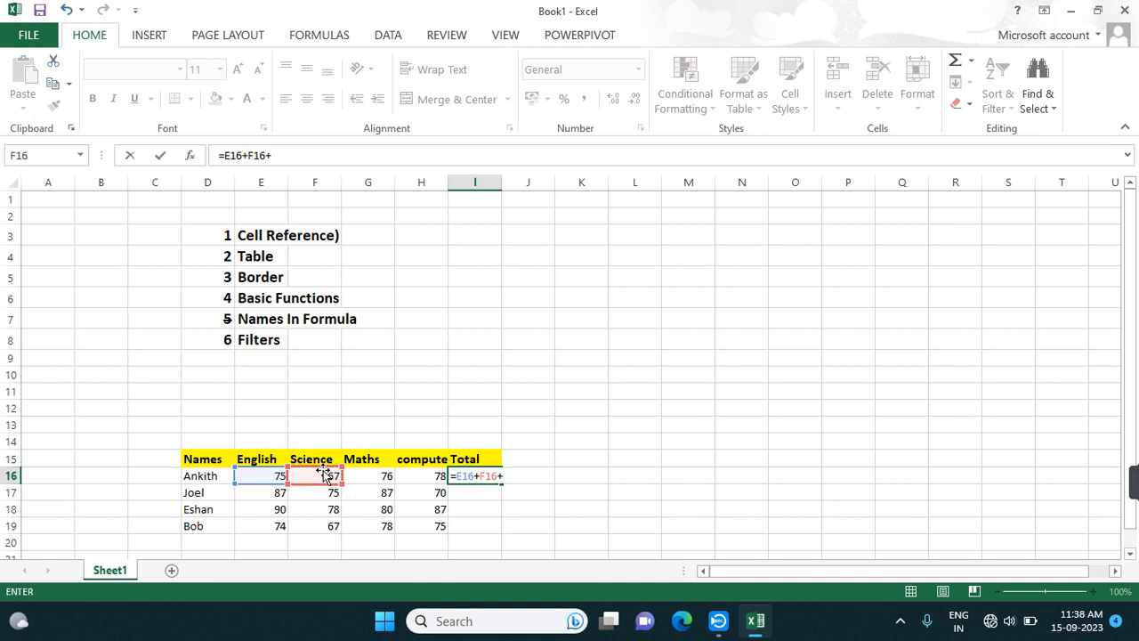
pyautogui.click(377, 474)
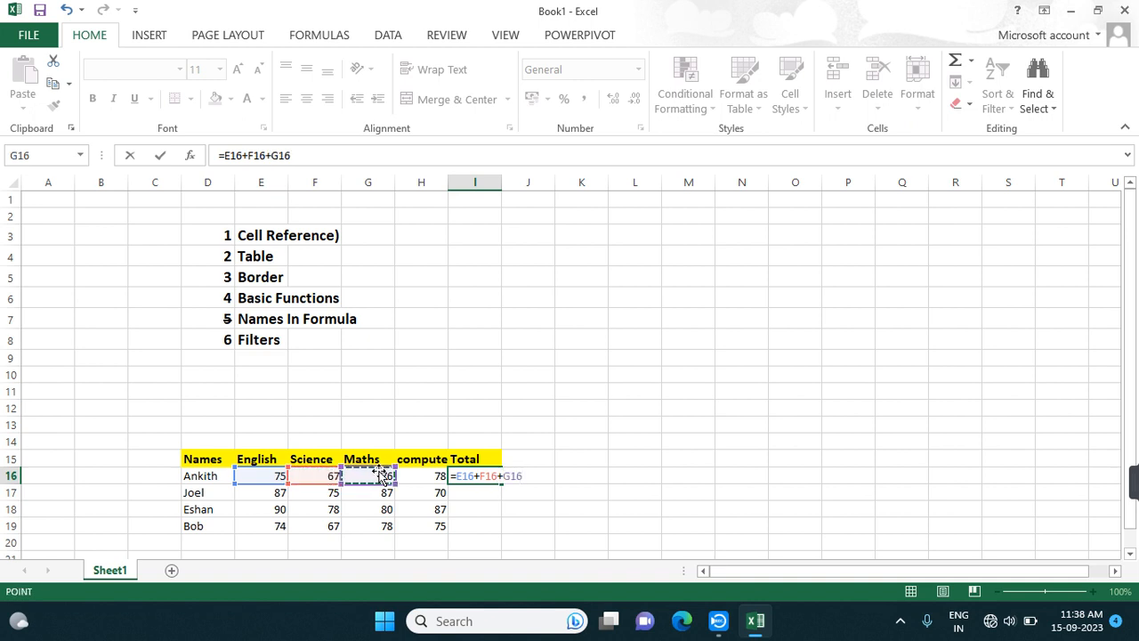
pyautogui.press('Return')
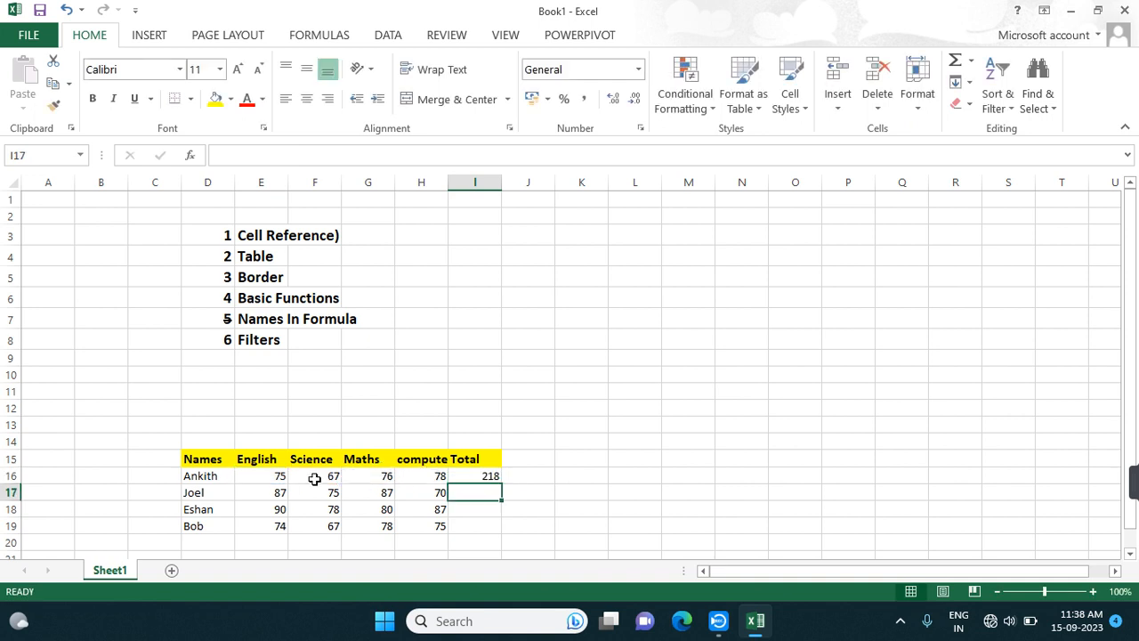
# - Extend the total formula in I16 with the compute mark, making it =E16+F16+G16+H16
pyautogui.click(491, 475)
pyautogui.doubleClick(490, 475)
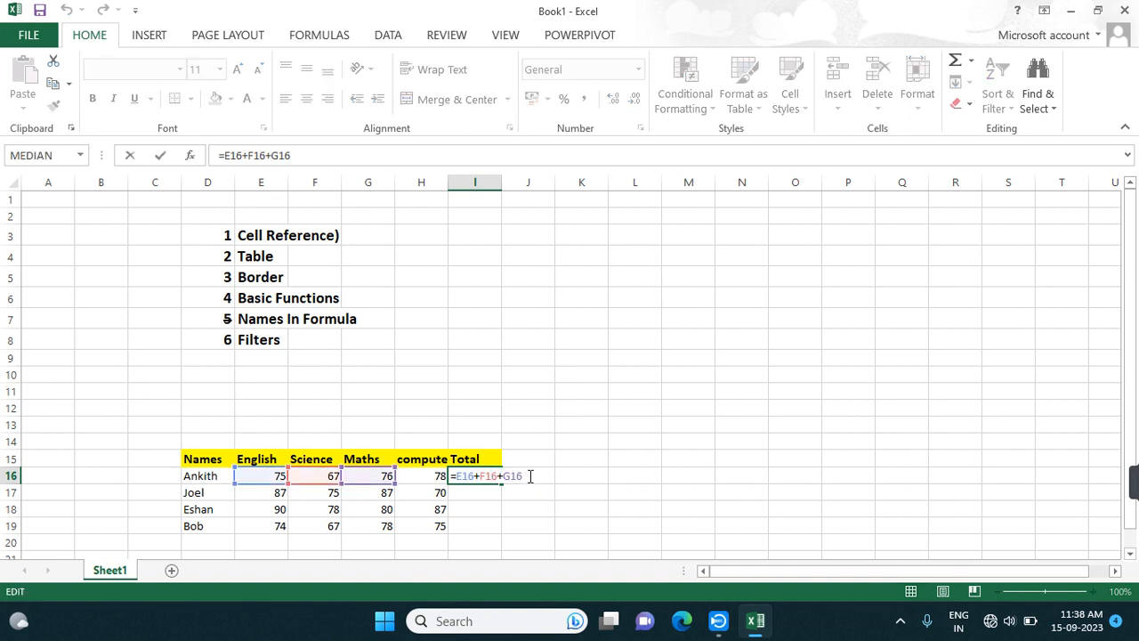
pyautogui.write('+')
pyautogui.click(428, 475)
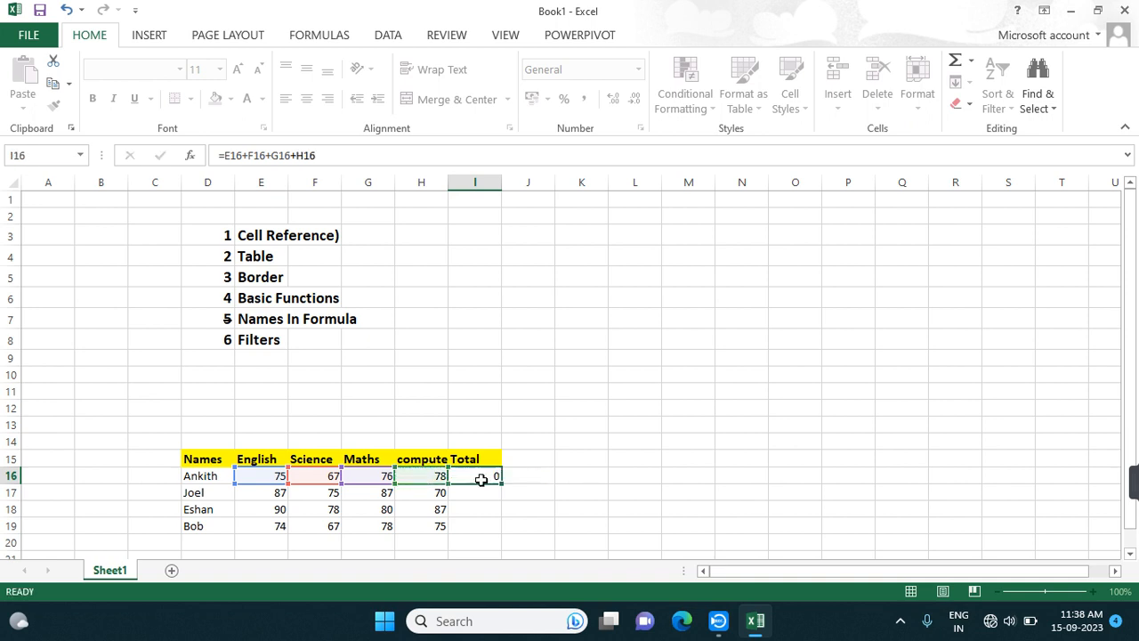
pyautogui.press('Return')
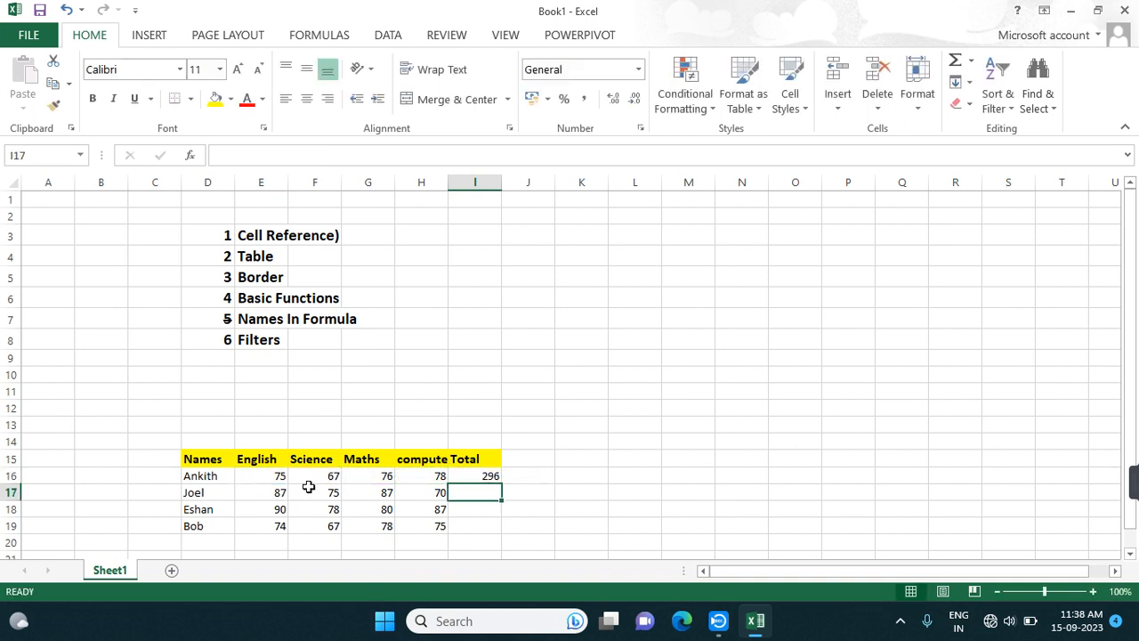
# - Fill the total formula from I16 down through I19 for the remaining students
pyautogui.click(481, 473)
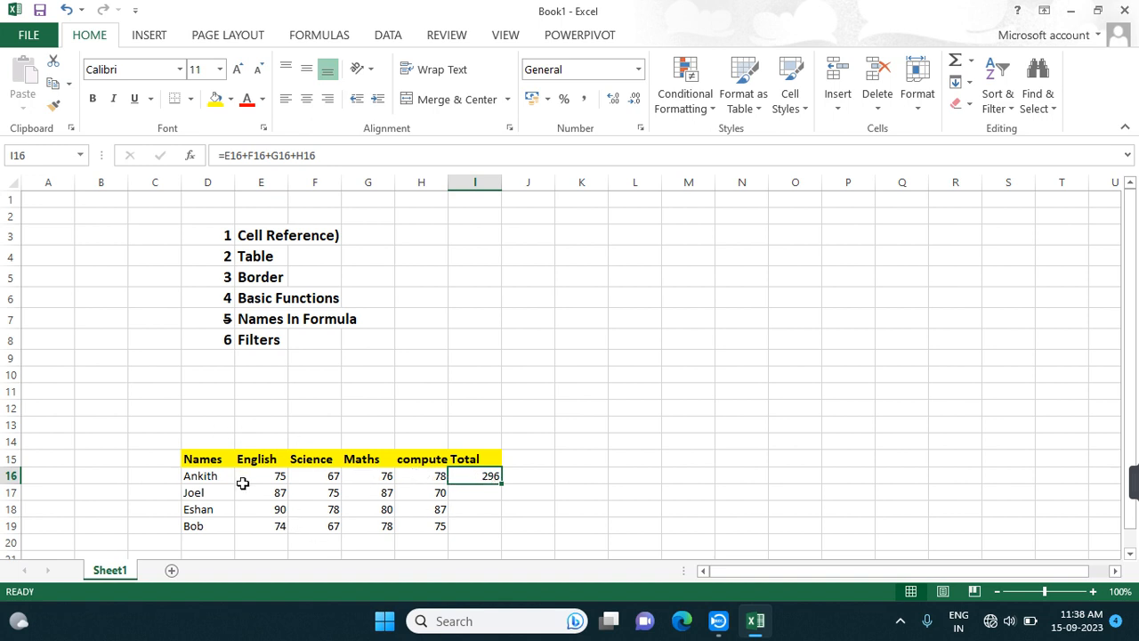
pyautogui.click(481, 495)
pyautogui.click(484, 474)
pyautogui.moveTo(500, 483); pyautogui.dragTo(504, 529)
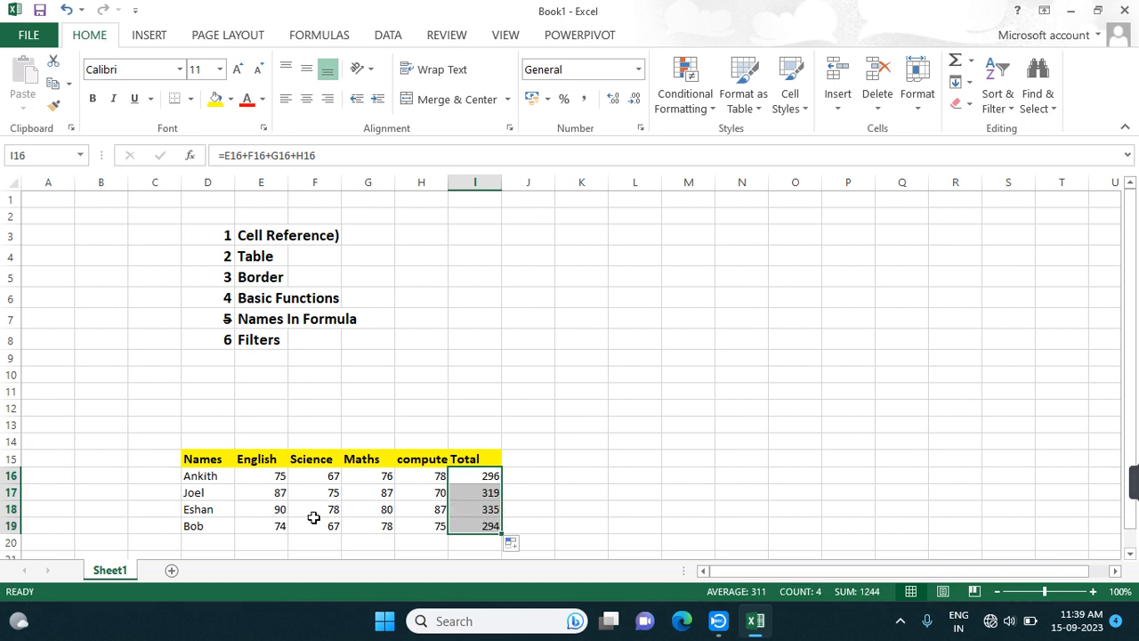
# - Compare the formulas in I16 and I17 to examine how the relative cell references shift by row
pyautogui.click(491, 473)
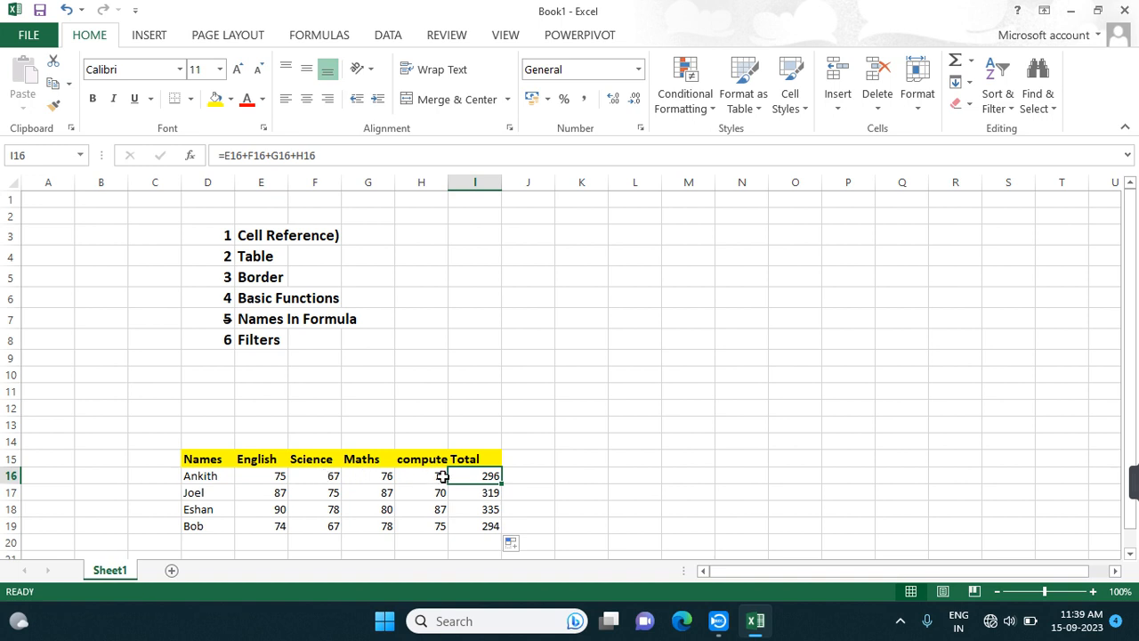
pyautogui.click(482, 492)
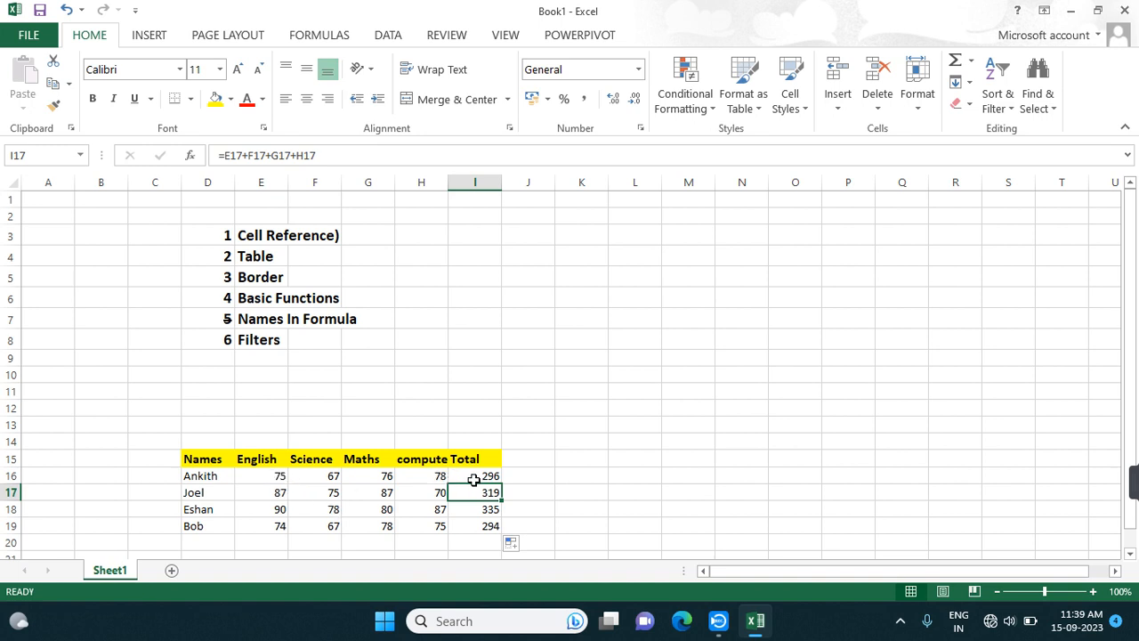
pyautogui.click(475, 476)
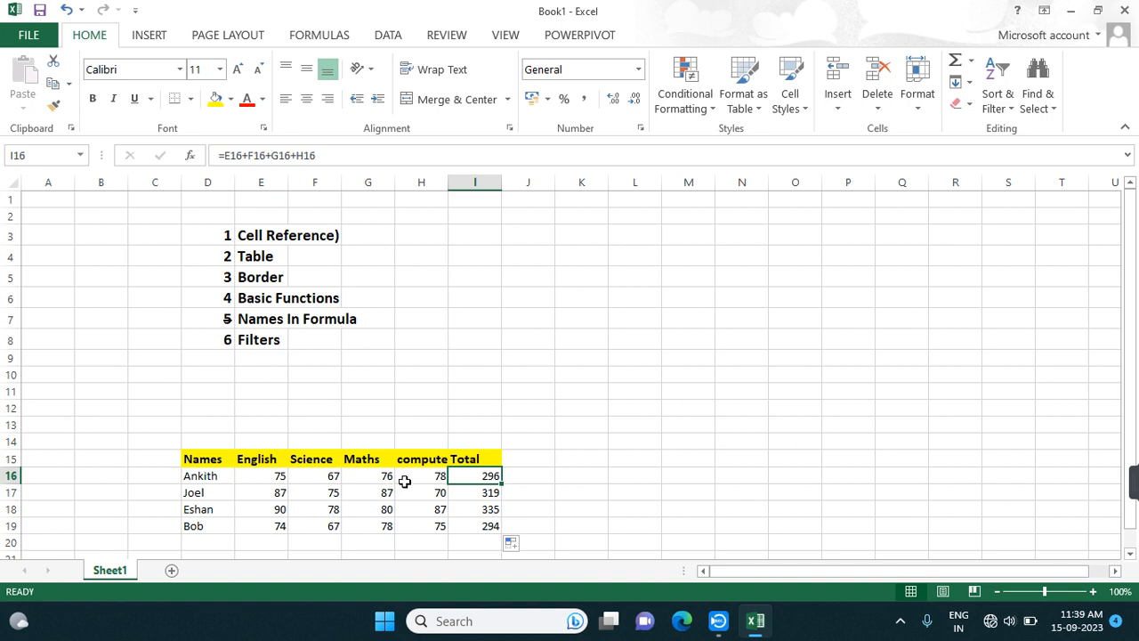
pyautogui.click(465, 493)
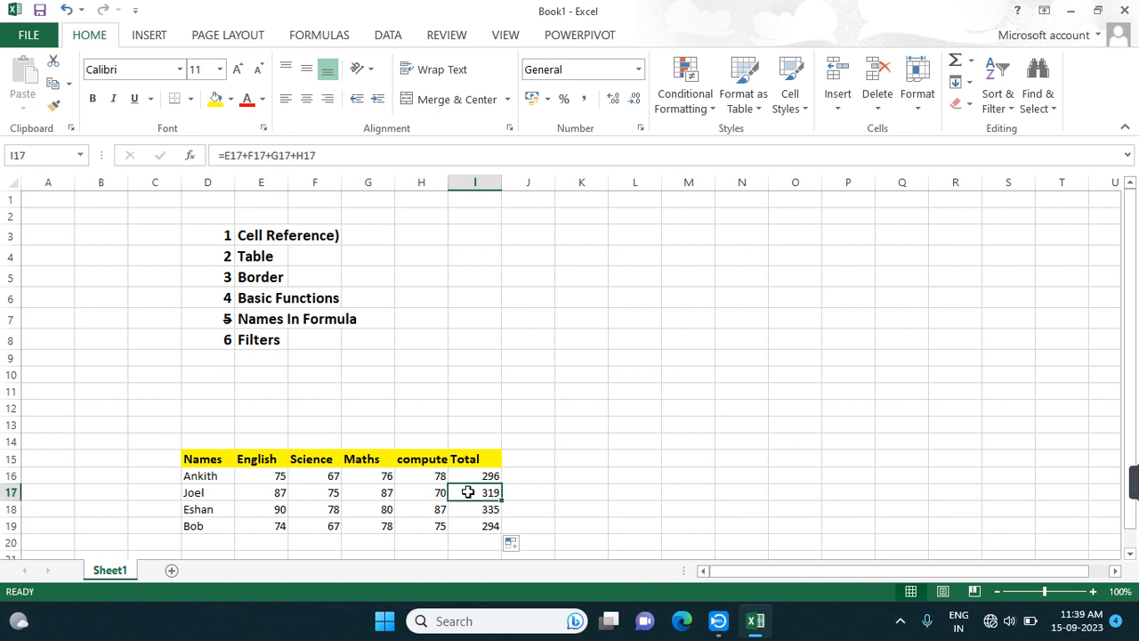
pyautogui.doubleClick(467, 492)
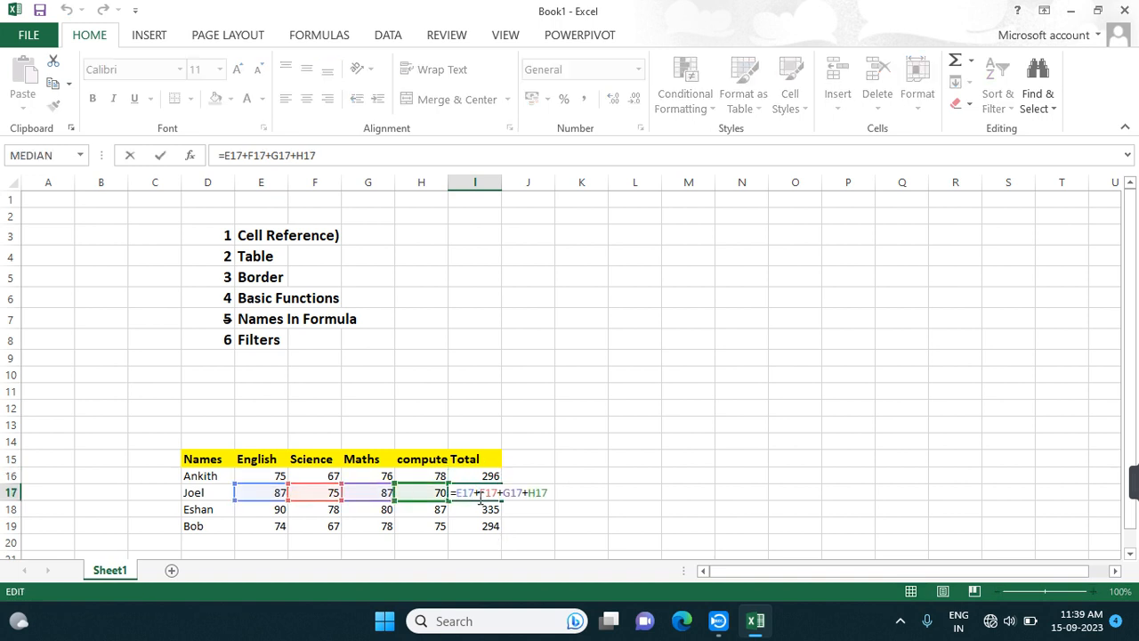
pyautogui.press('Return')
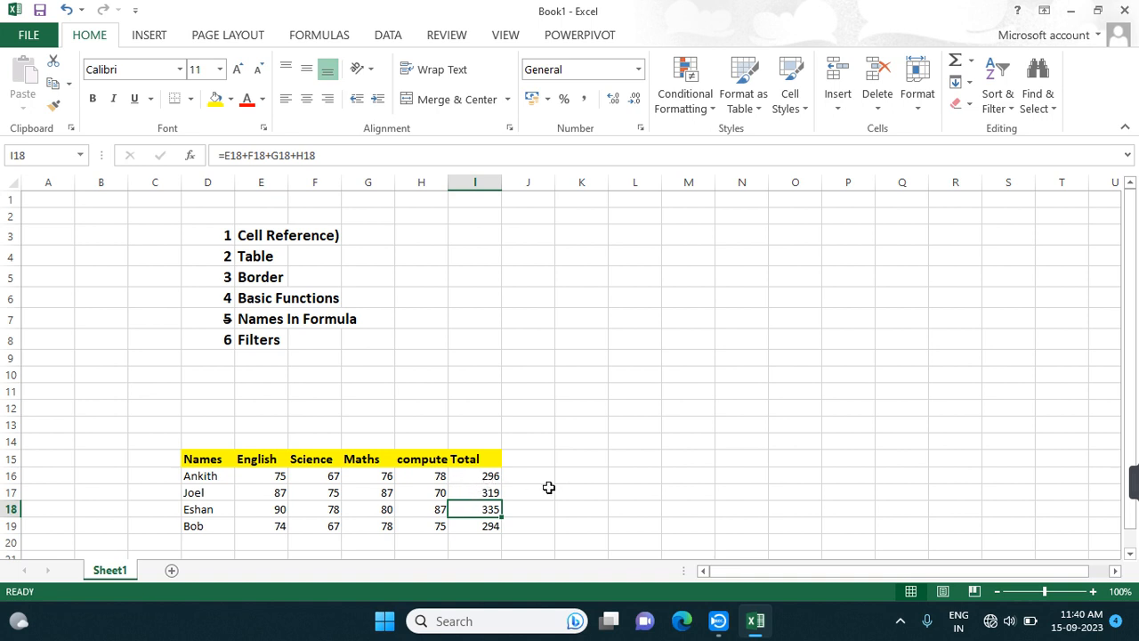
# - Enter the multiplier 0.1 in cell J12 and the column heading 10% in J15
pyautogui.click(543, 406)
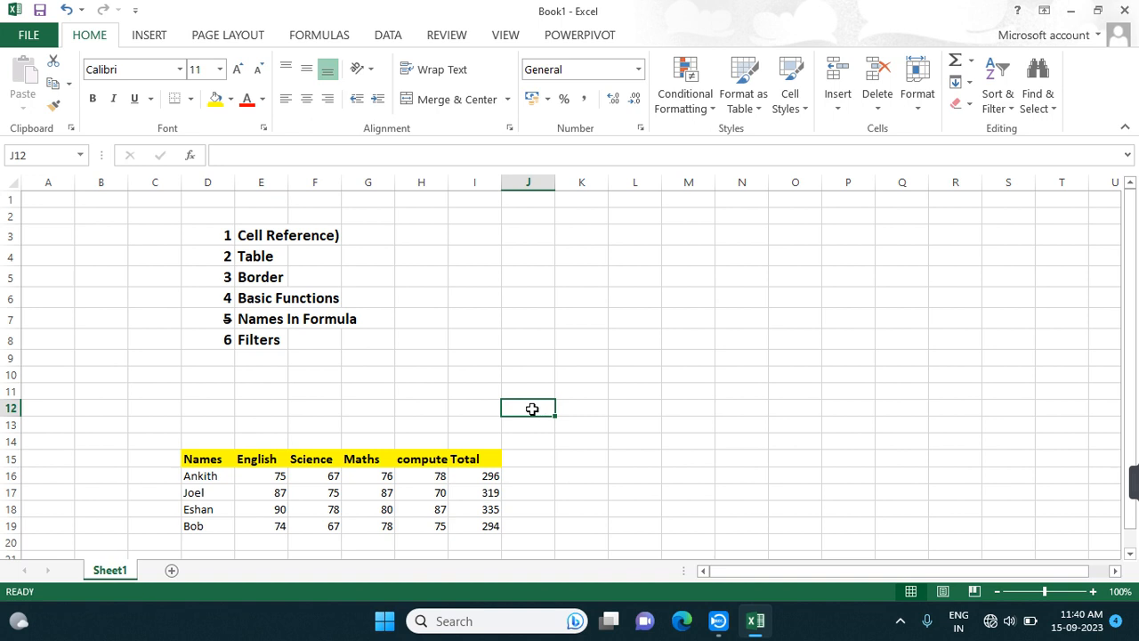
pyautogui.write('.1')
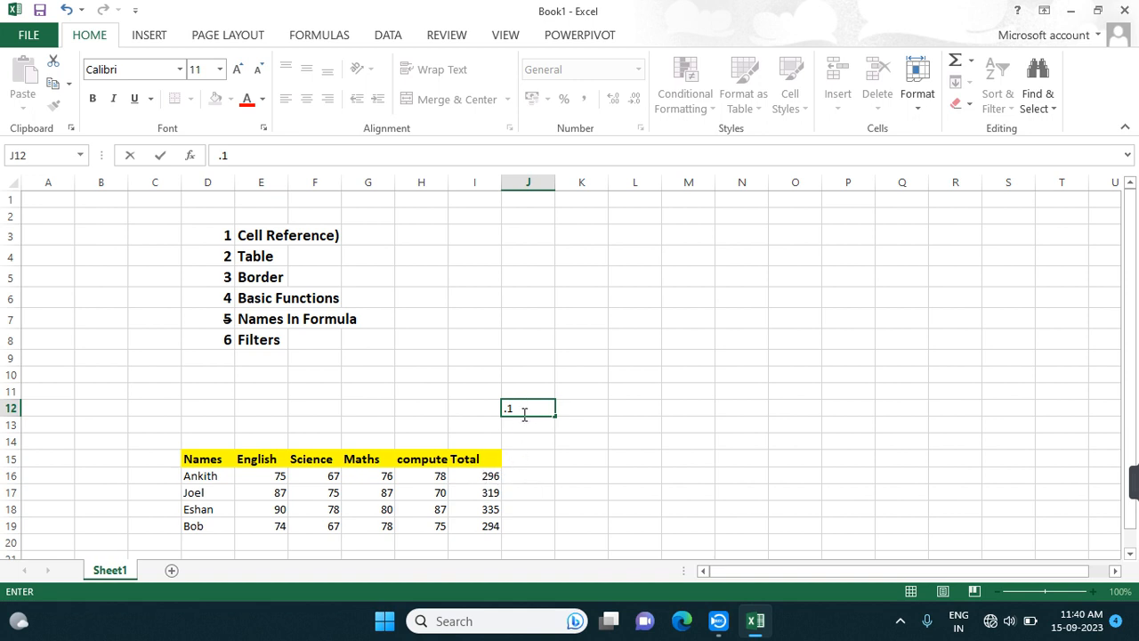
pyautogui.click(527, 458)
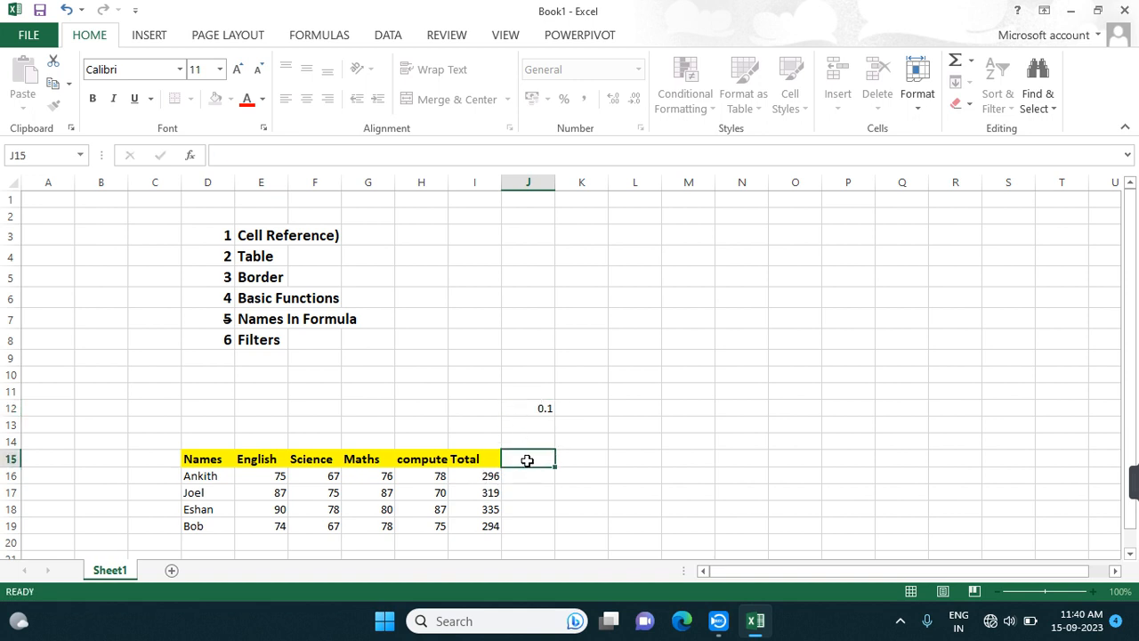
pyautogui.write('p')
pyautogui.press('BackSpace')
pyautogui.press('BackSpace')
pyautogui.write('10%')
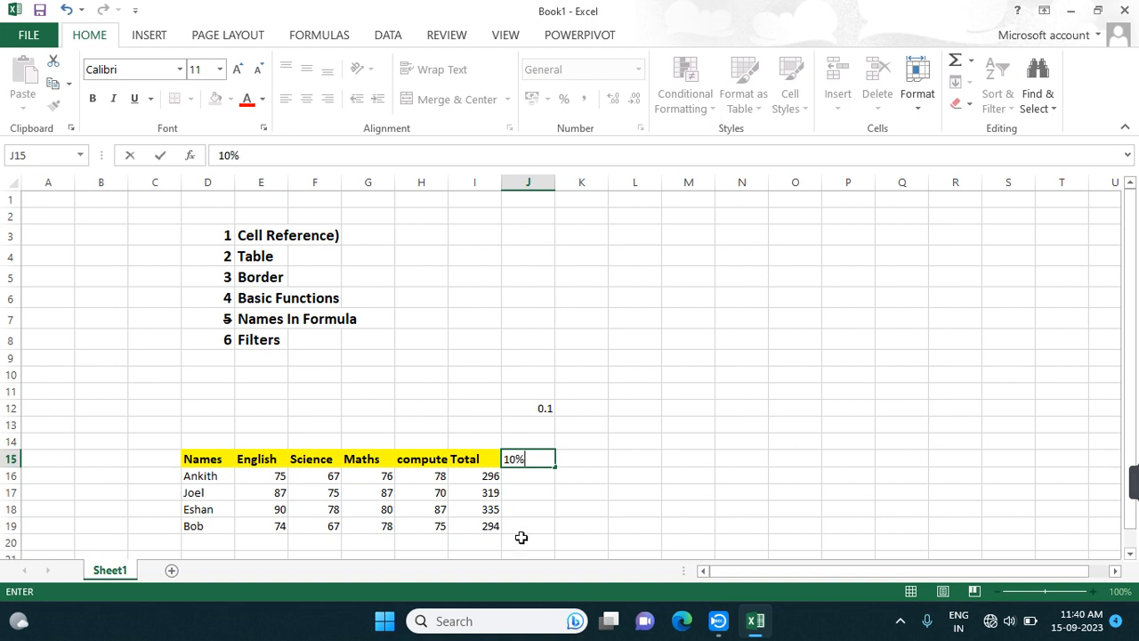
# - Enter the formula =I16*J12 in J16 and fill it down through J19
pyautogui.click(531, 478)
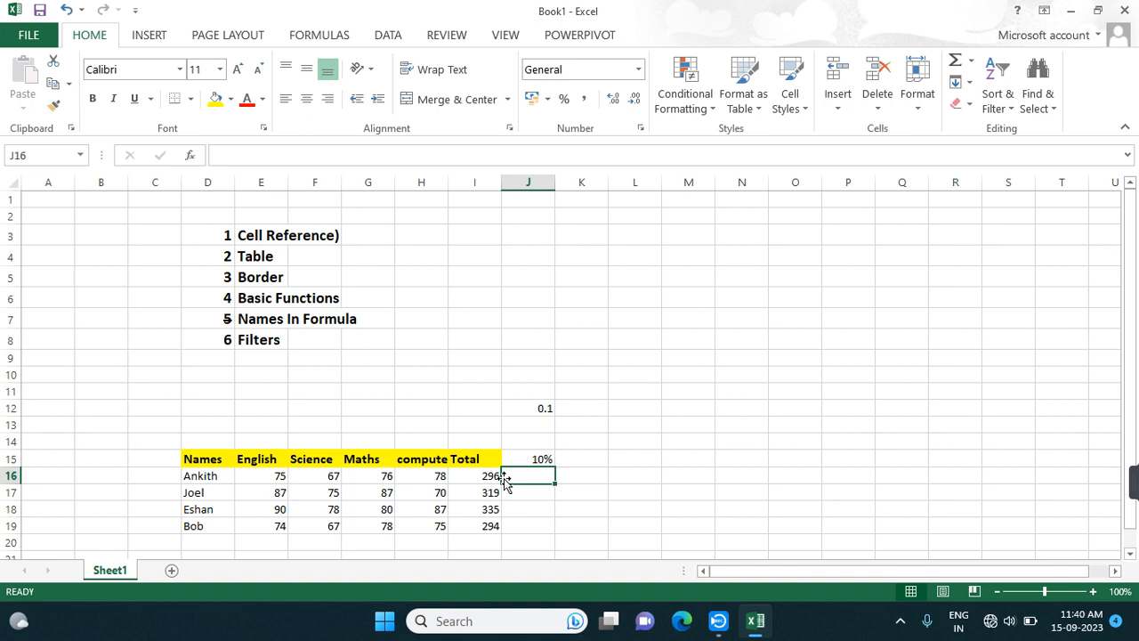
pyautogui.write('=')
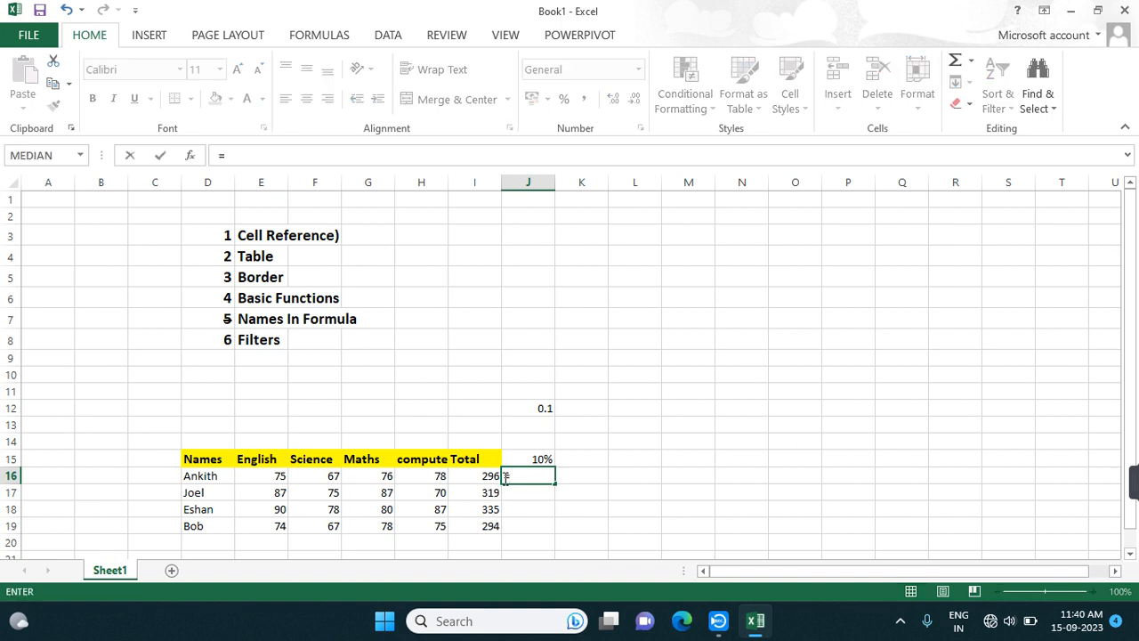
pyautogui.write('*')
pyautogui.click(471, 477)
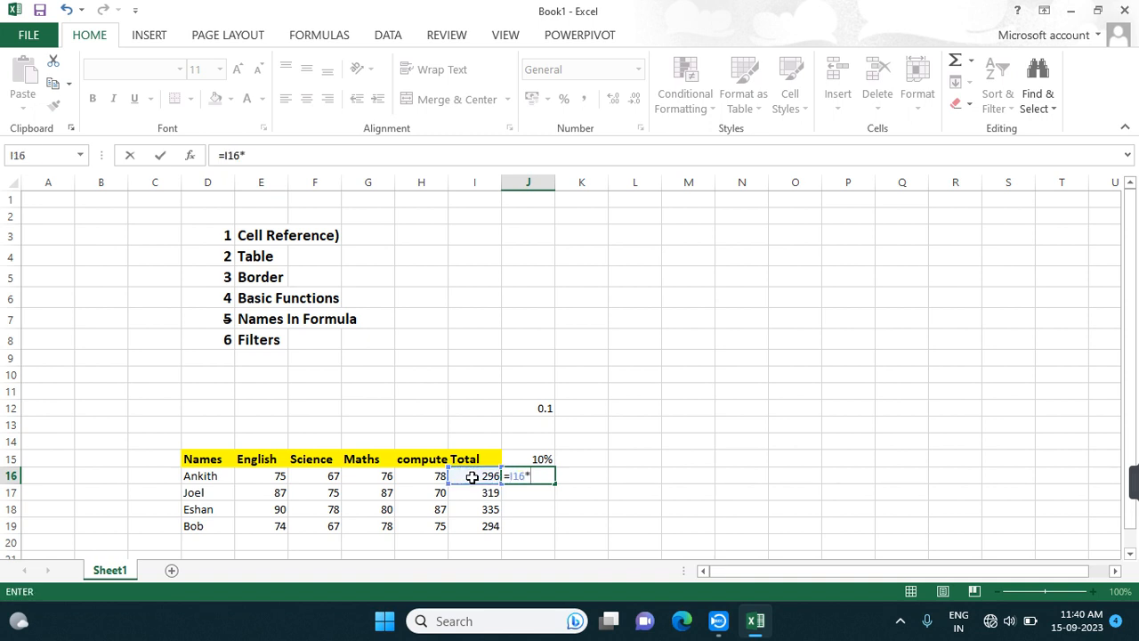
pyautogui.click(517, 408)
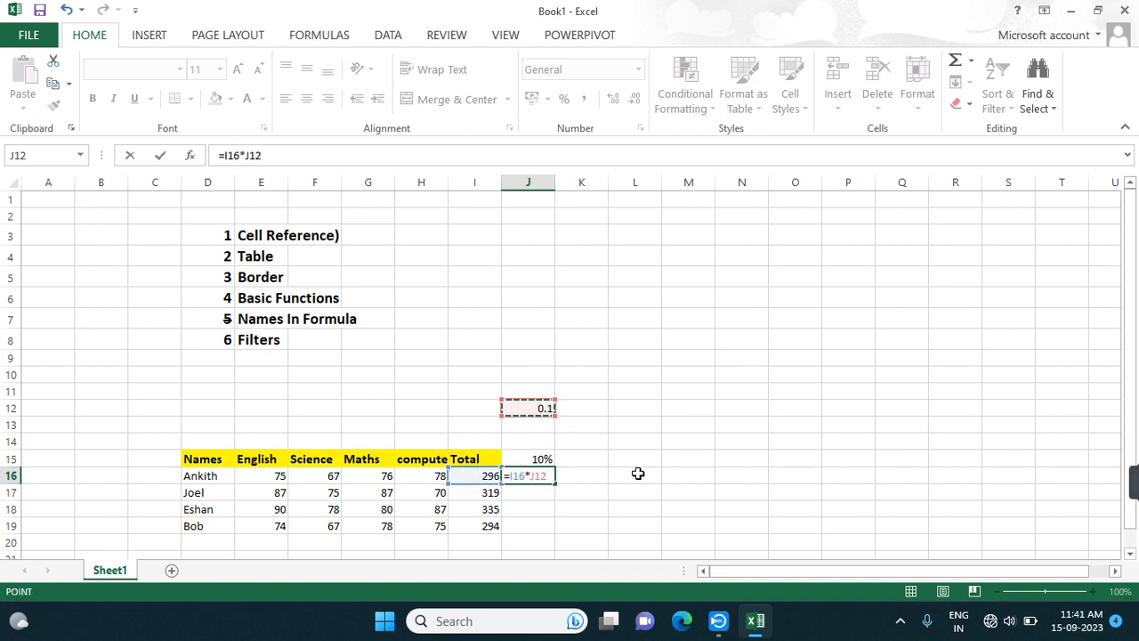
pyautogui.press('Return')
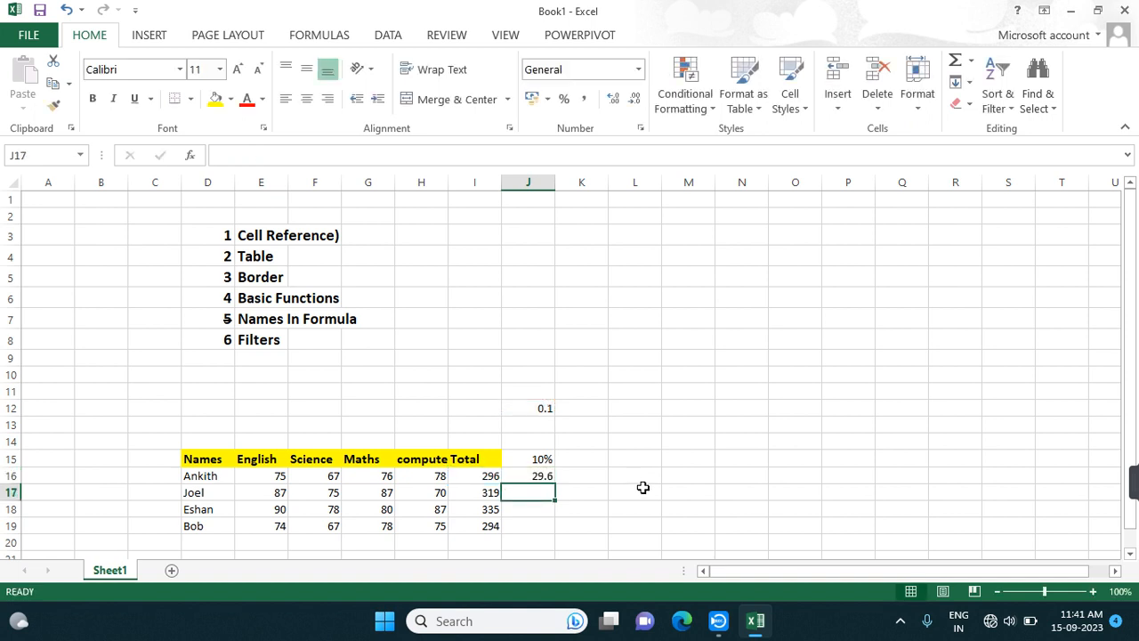
pyautogui.click(527, 477)
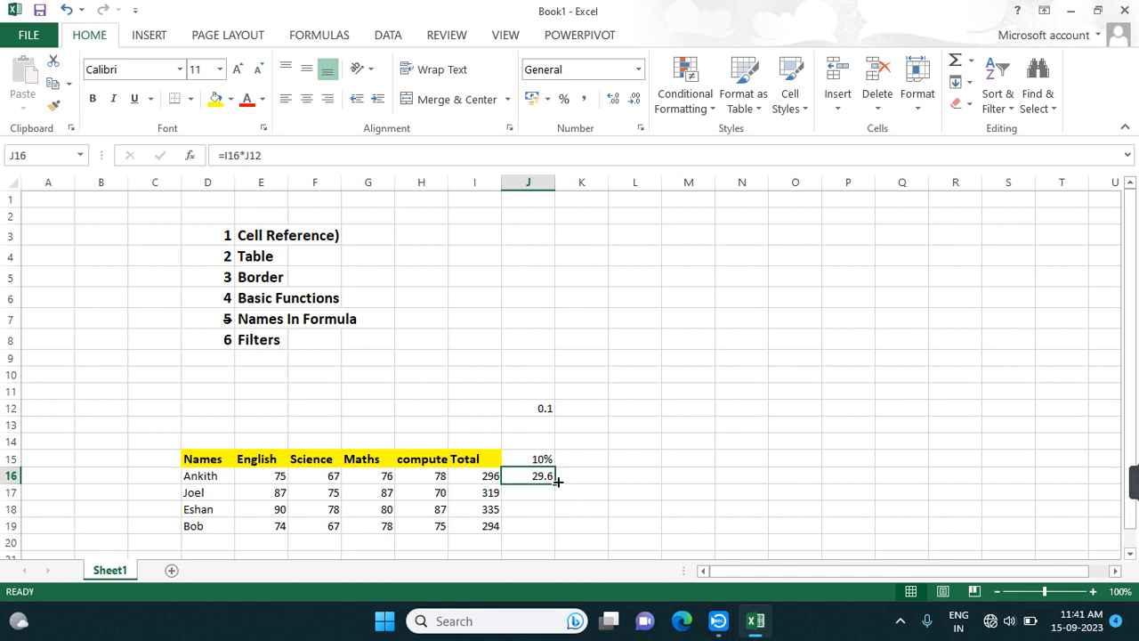
pyautogui.moveTo(555, 480); pyautogui.dragTo(554, 532)
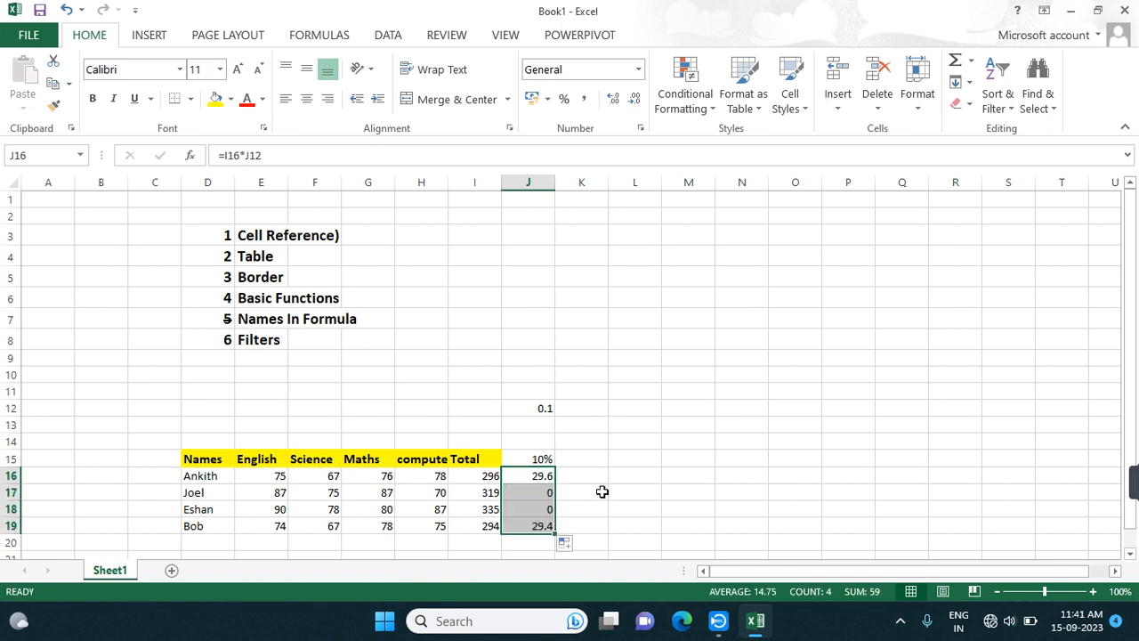
# - Lock the row of the J12 reference in J16, making the formula =I16*J$12, and fill it down through J18
pyautogui.click(544, 475)
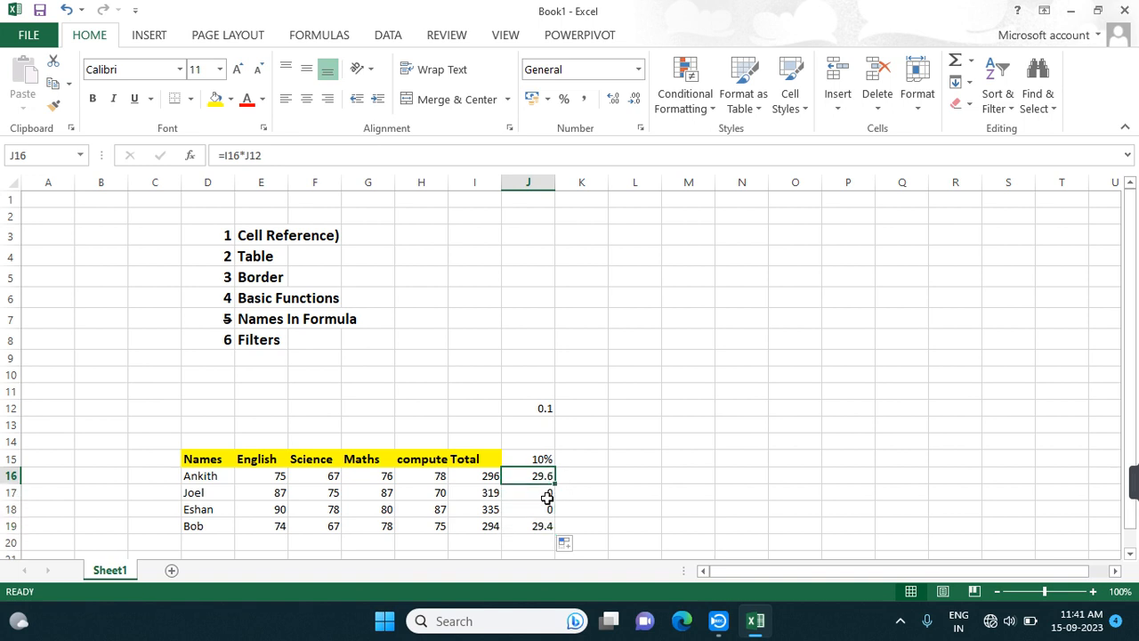
pyautogui.click(550, 407)
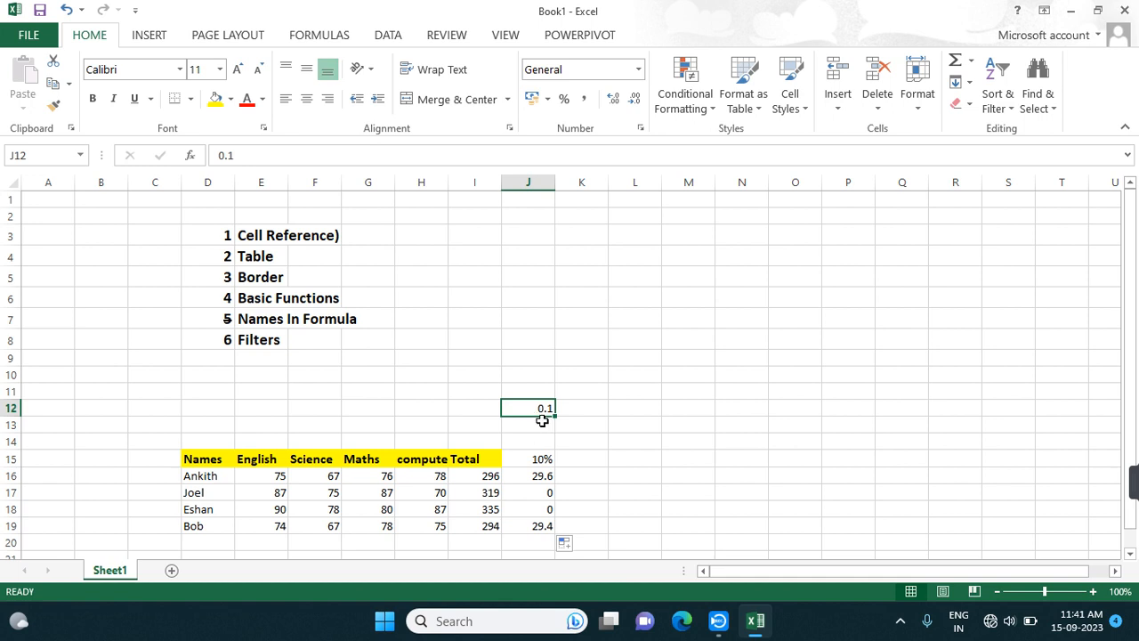
pyautogui.click(541, 424)
pyautogui.click(544, 410)
pyautogui.click(546, 476)
pyautogui.doubleClick(546, 476)
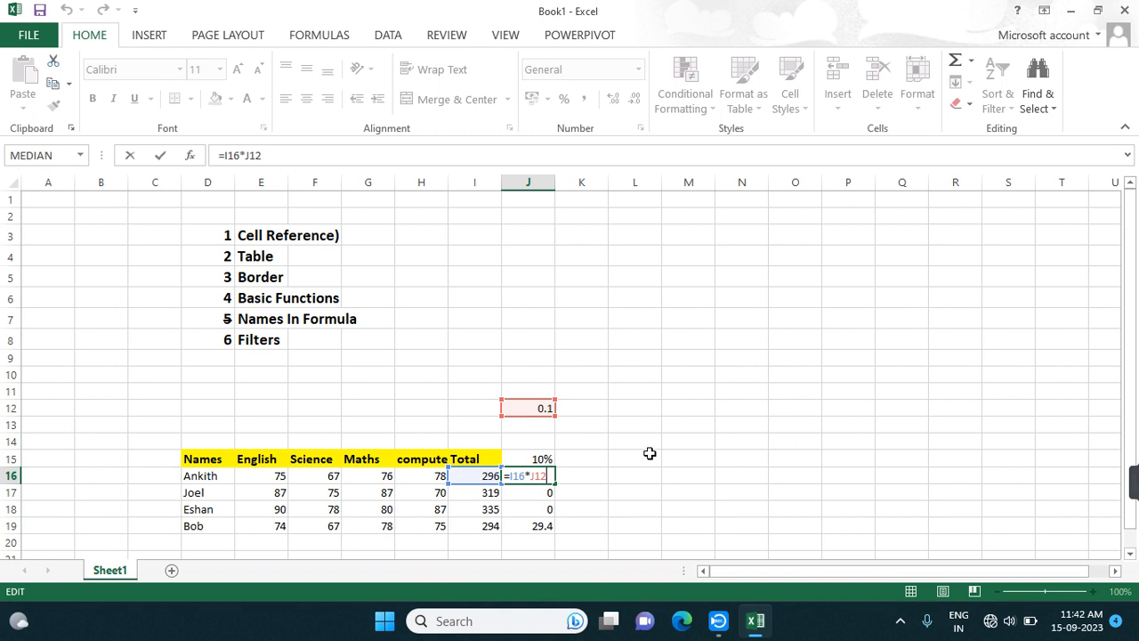
pyautogui.press('Left')
pyautogui.write('$')
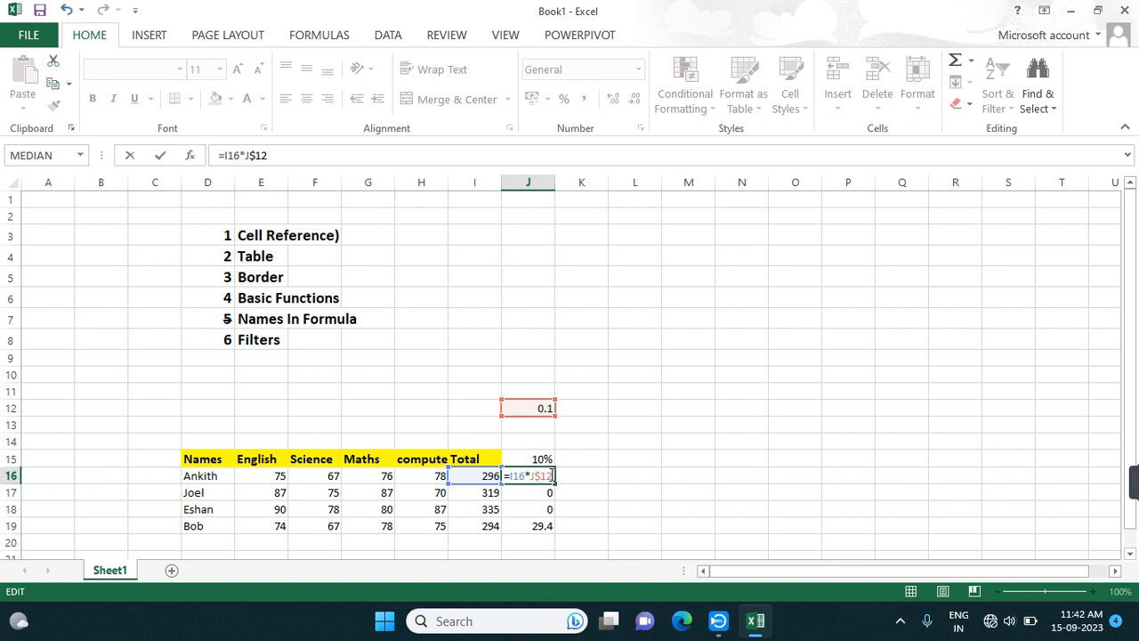
pyautogui.press('Return')
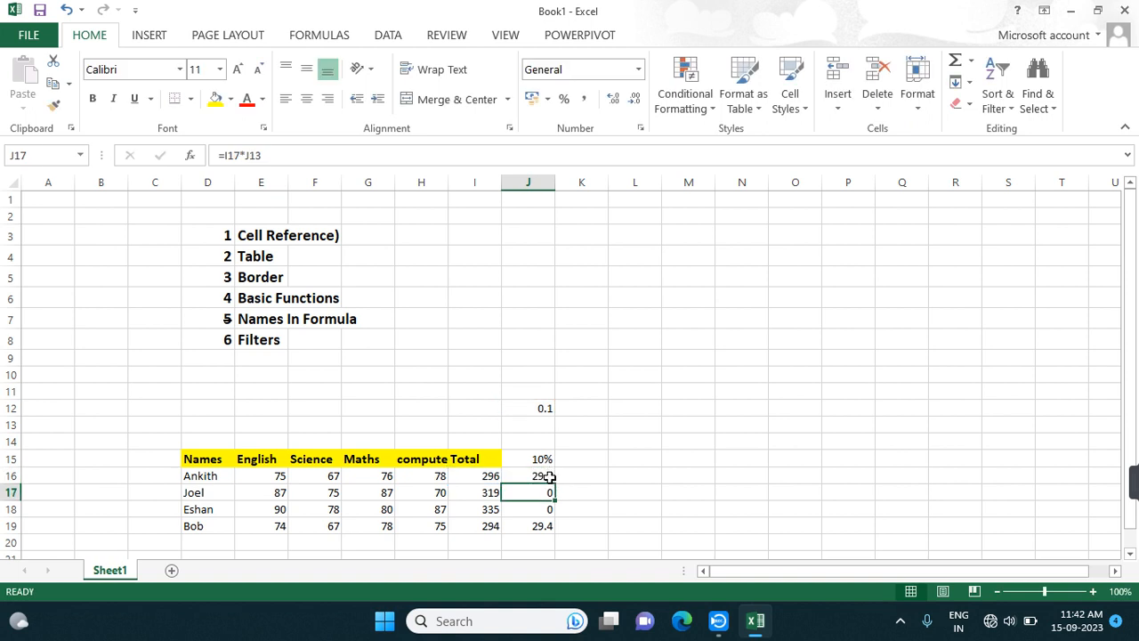
pyautogui.click(544, 476)
pyautogui.moveTo(555, 485); pyautogui.dragTo(550, 514)
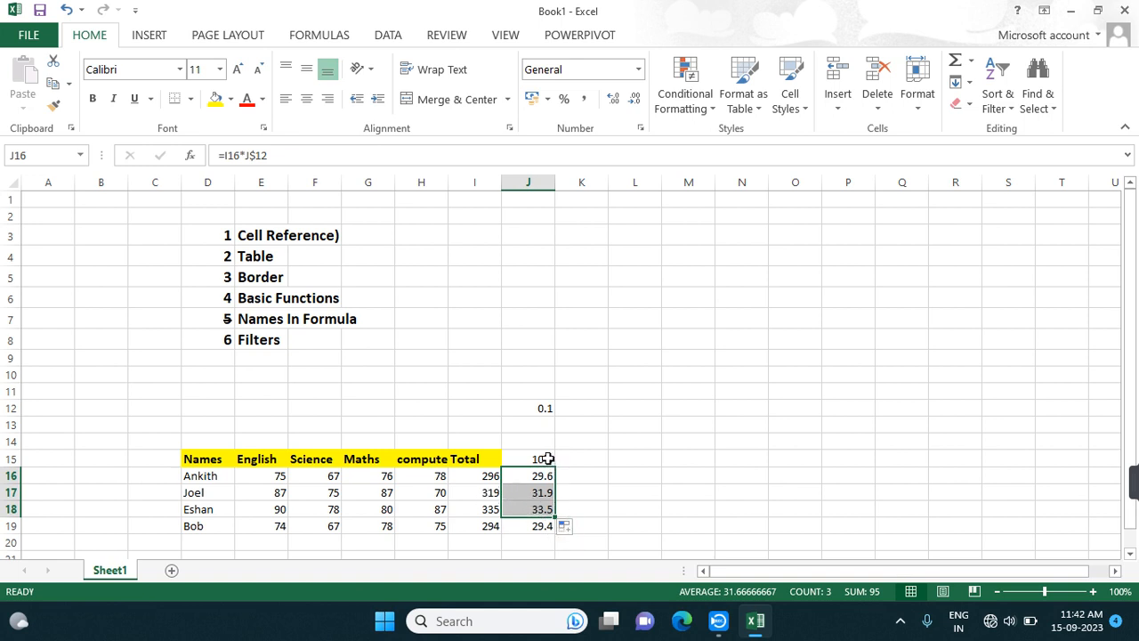
pyautogui.click(627, 514)
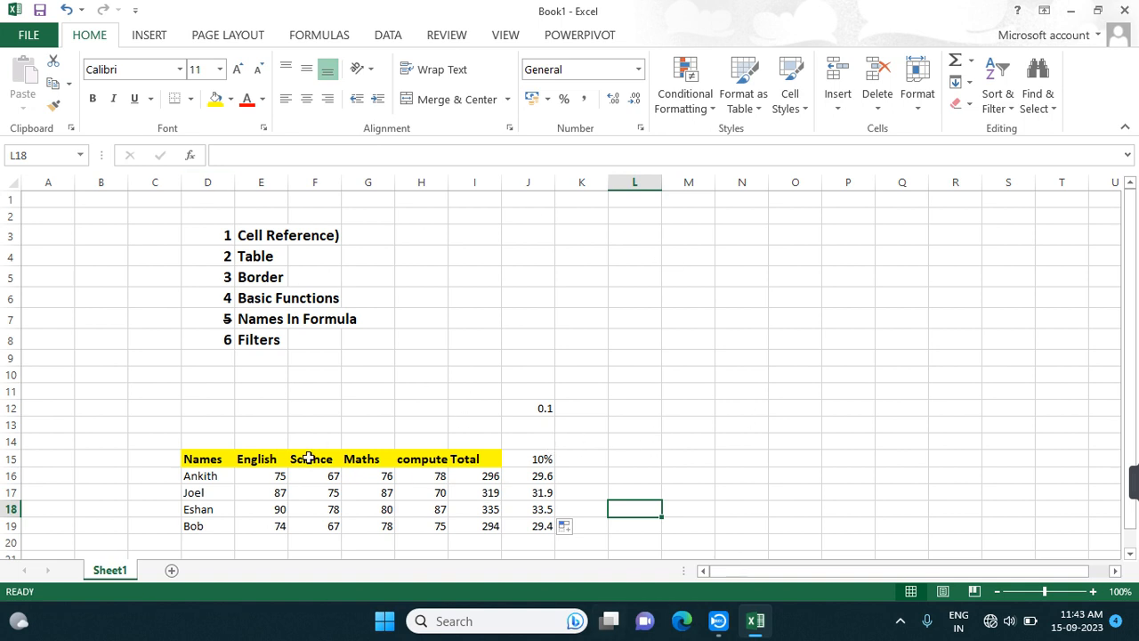
pyautogui.scroll(-1, 543, 360)
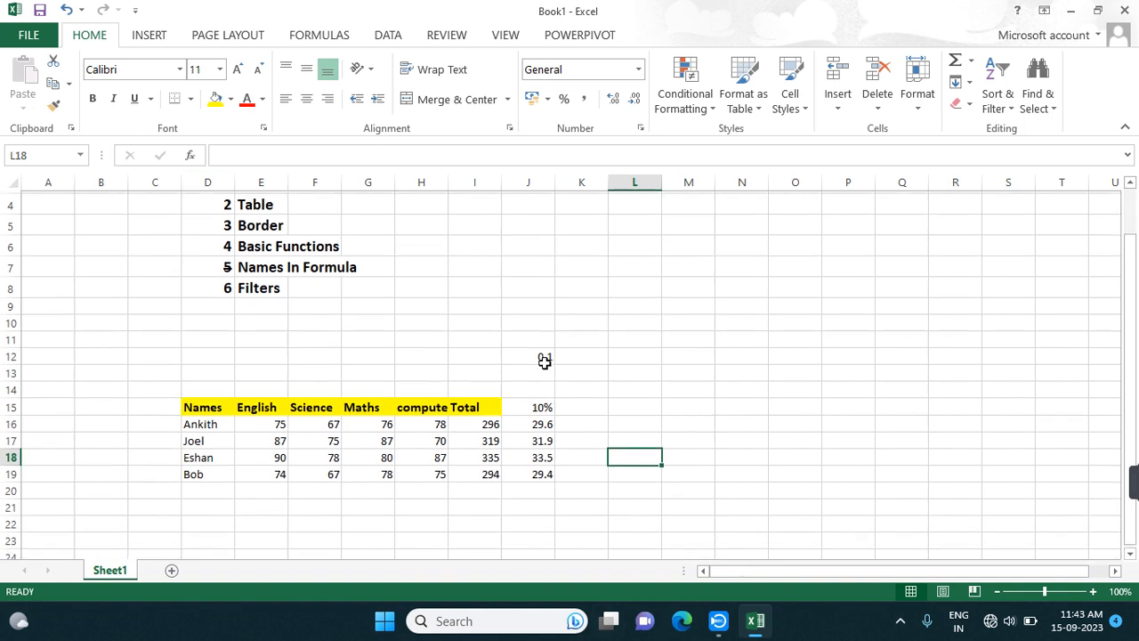
pyautogui.scroll(1, 483, 330)
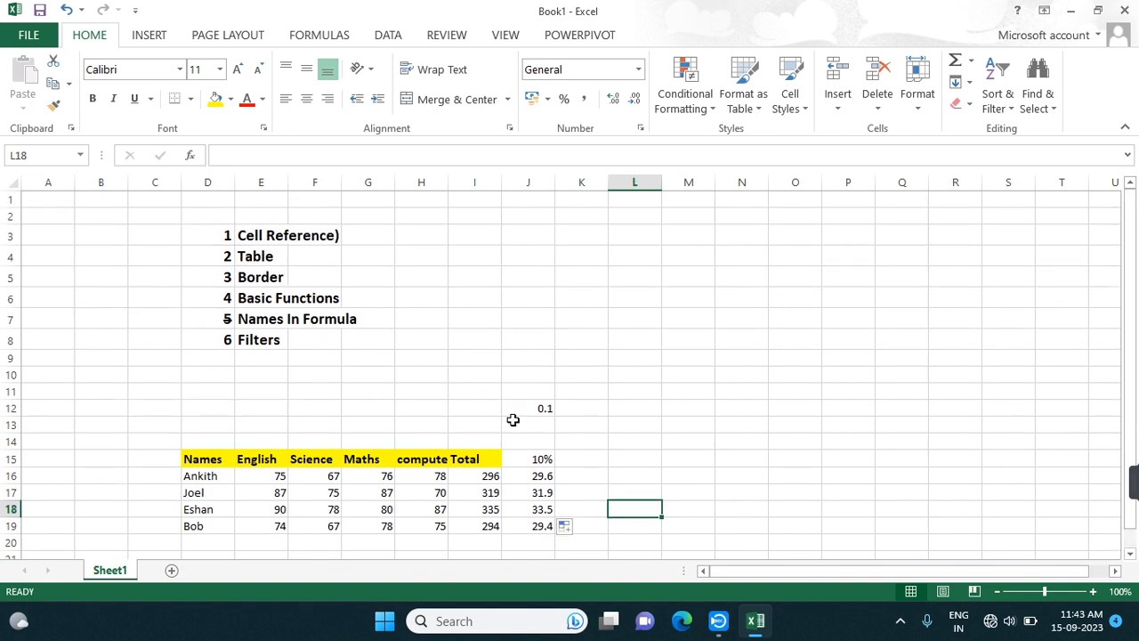
pyautogui.scroll(-1, 512, 418)
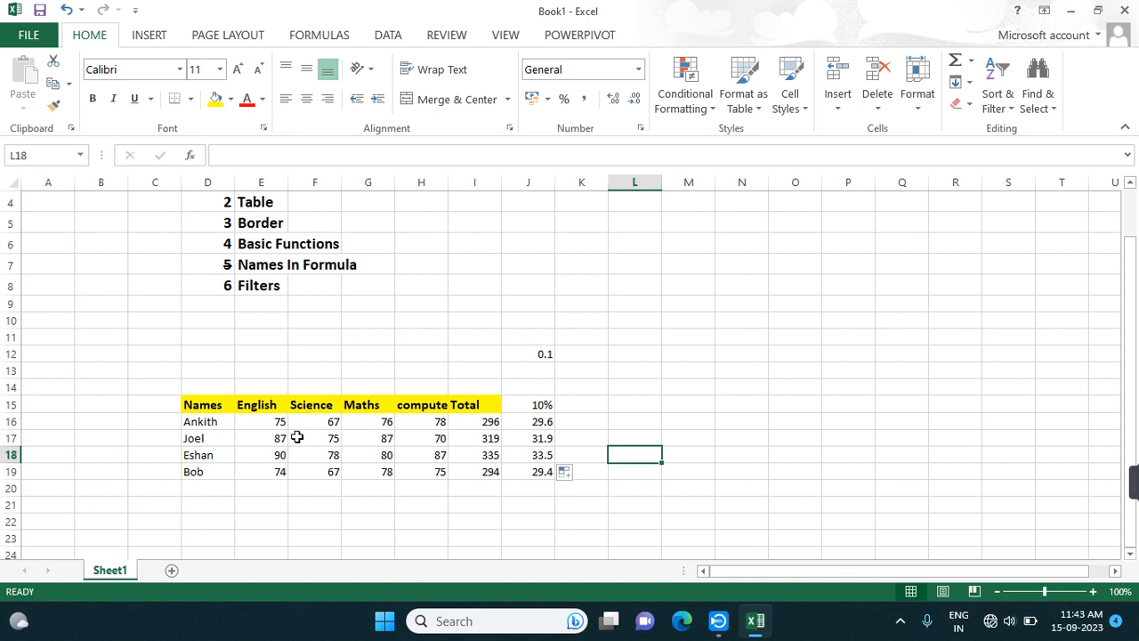
pyautogui.click(621, 404)
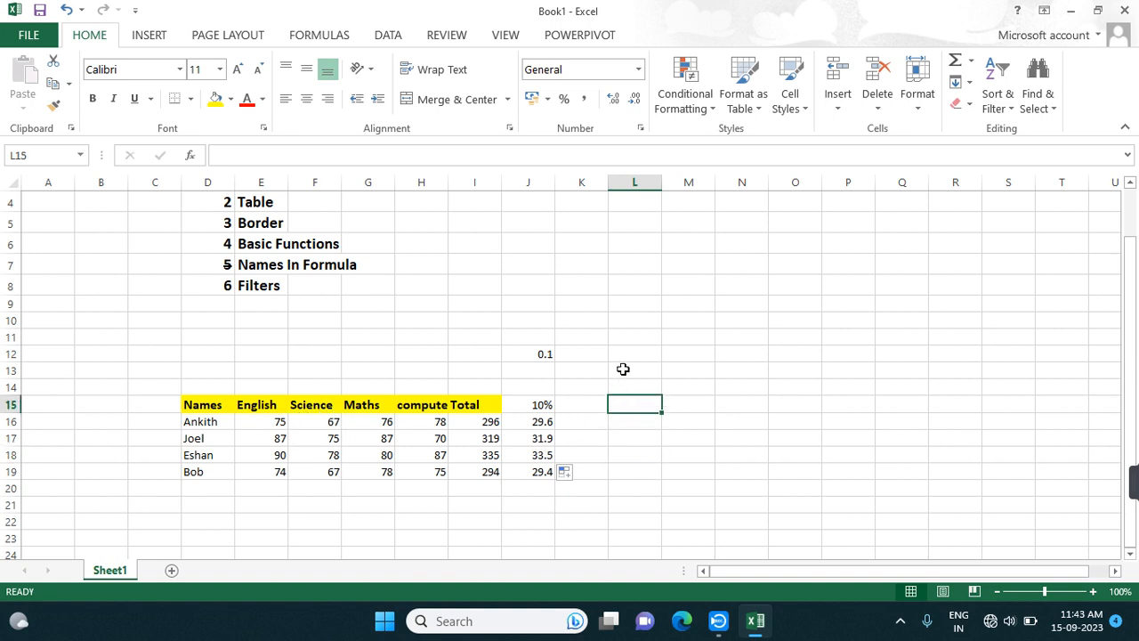
pyautogui.scroll(1, 622, 369)
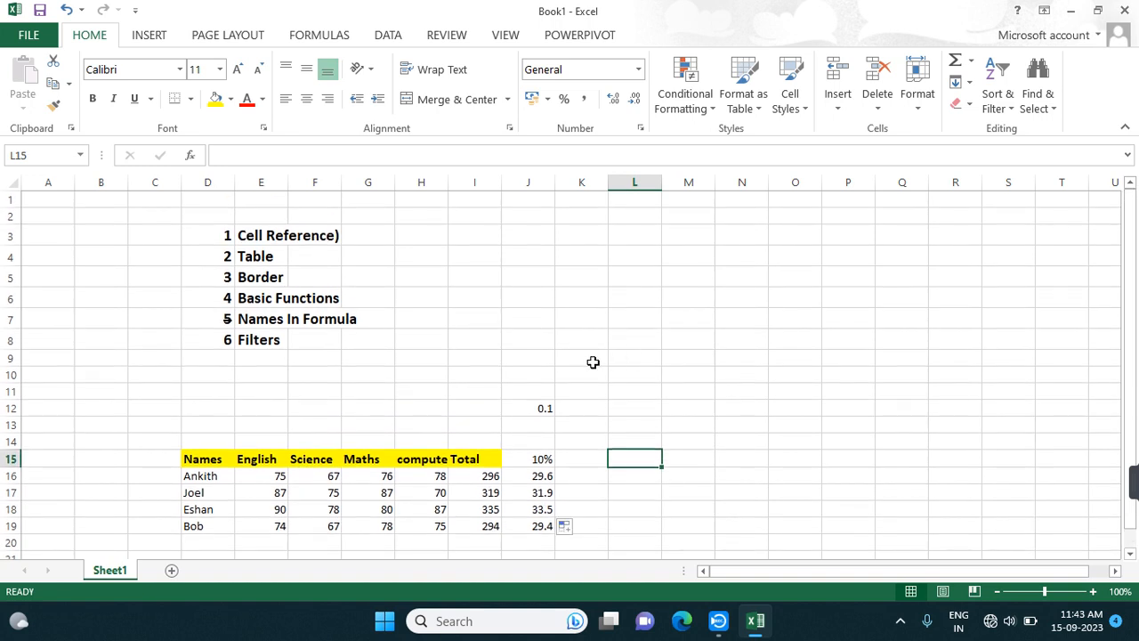
pyautogui.scroll(-1, 596, 369)
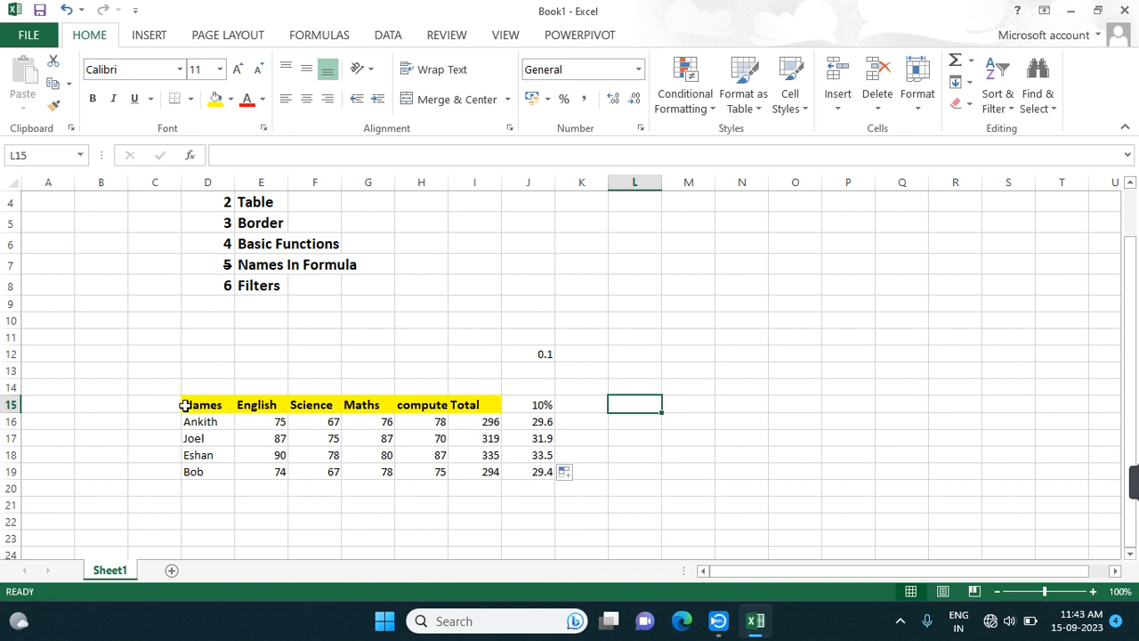
# - Convert the marks range D15:J19 into a table with headers
pyautogui.moveTo(184, 404); pyautogui.dragTo(519, 476)
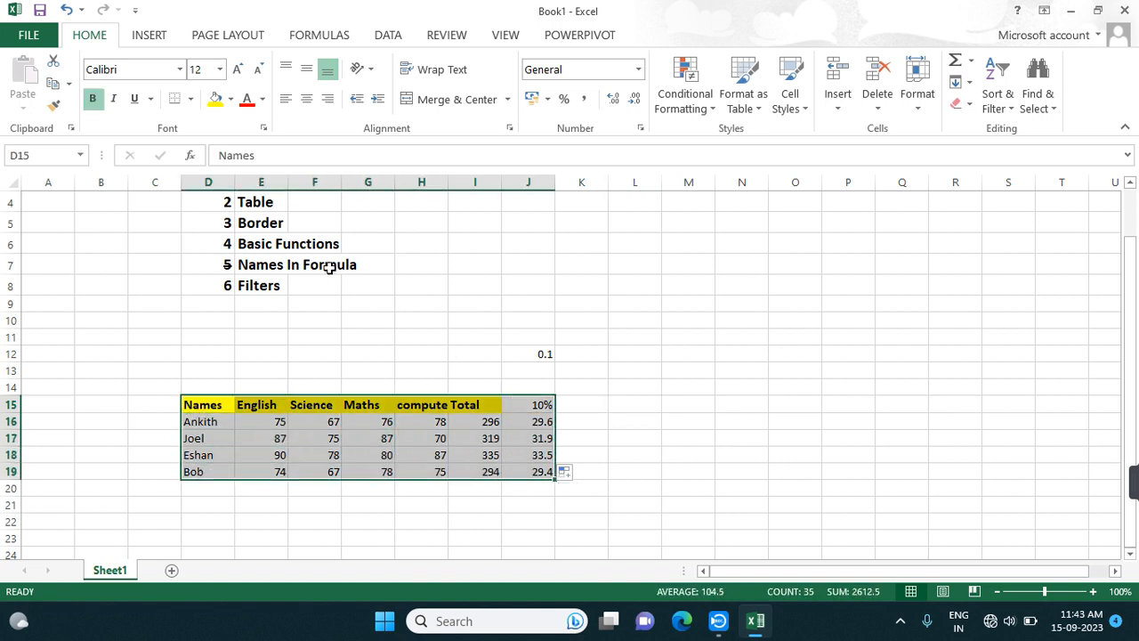
pyautogui.click(136, 41)
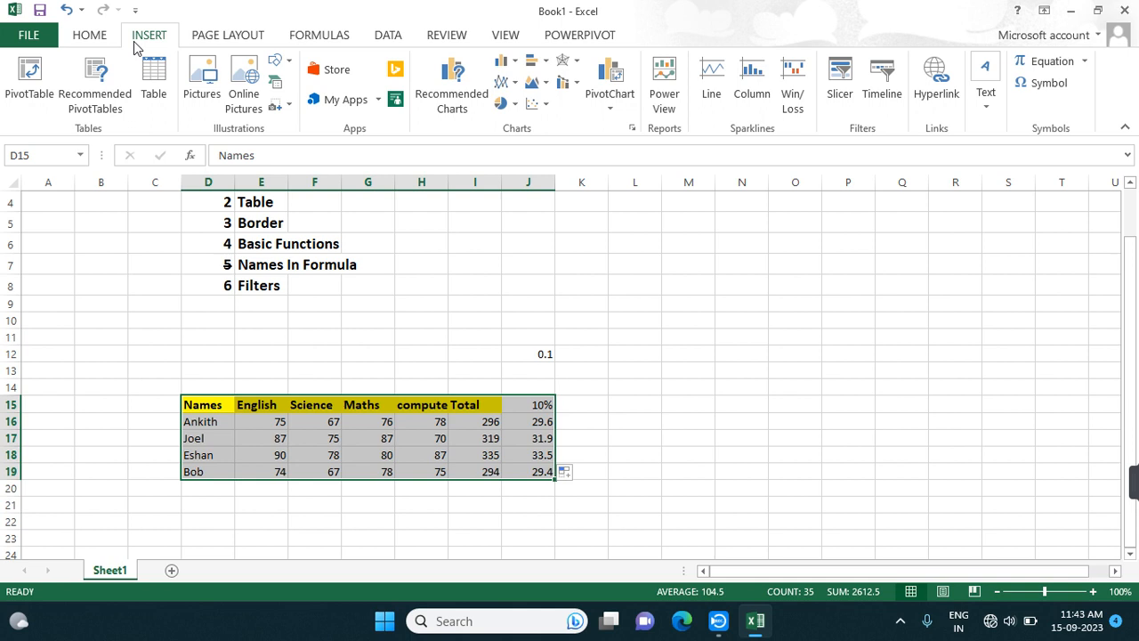
pyautogui.click(153, 89)
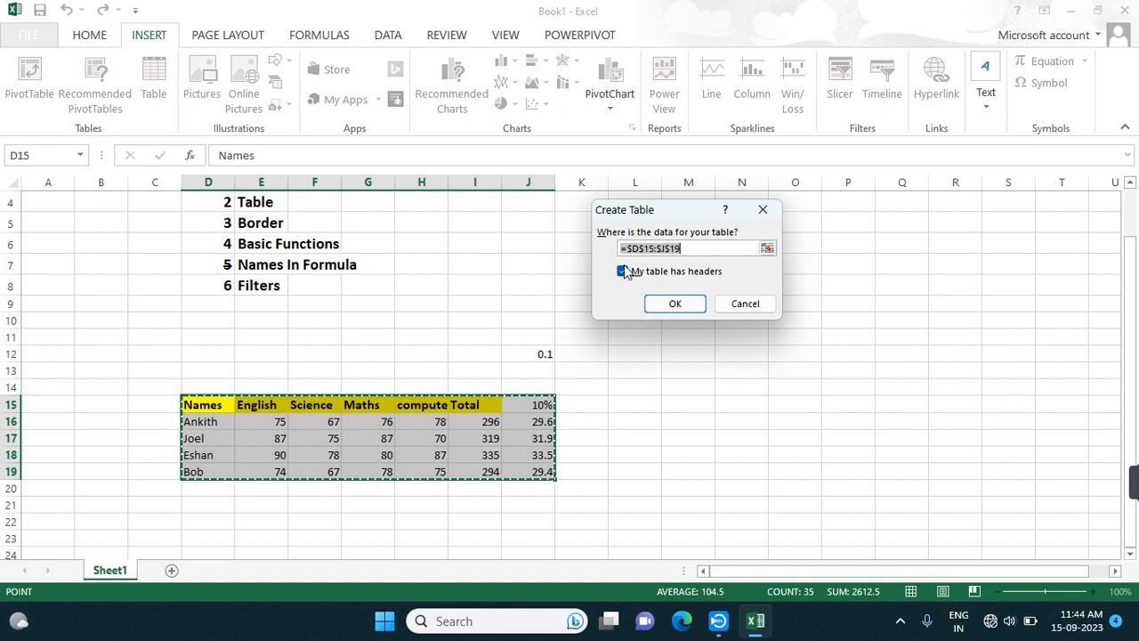
pyautogui.click(669, 304)
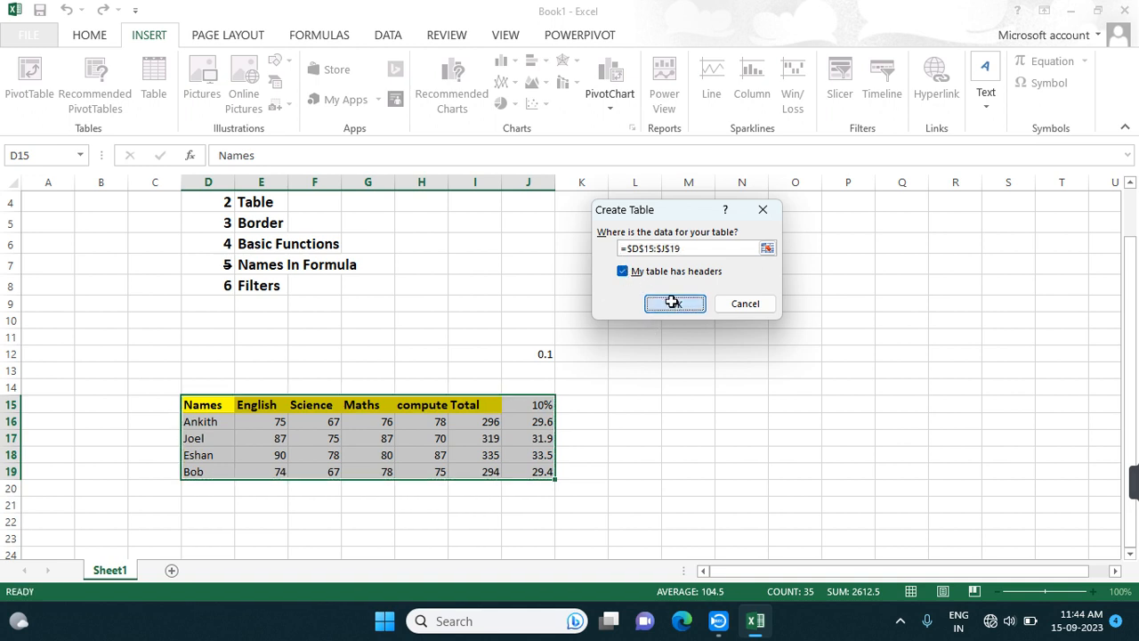
pyautogui.click(527, 354)
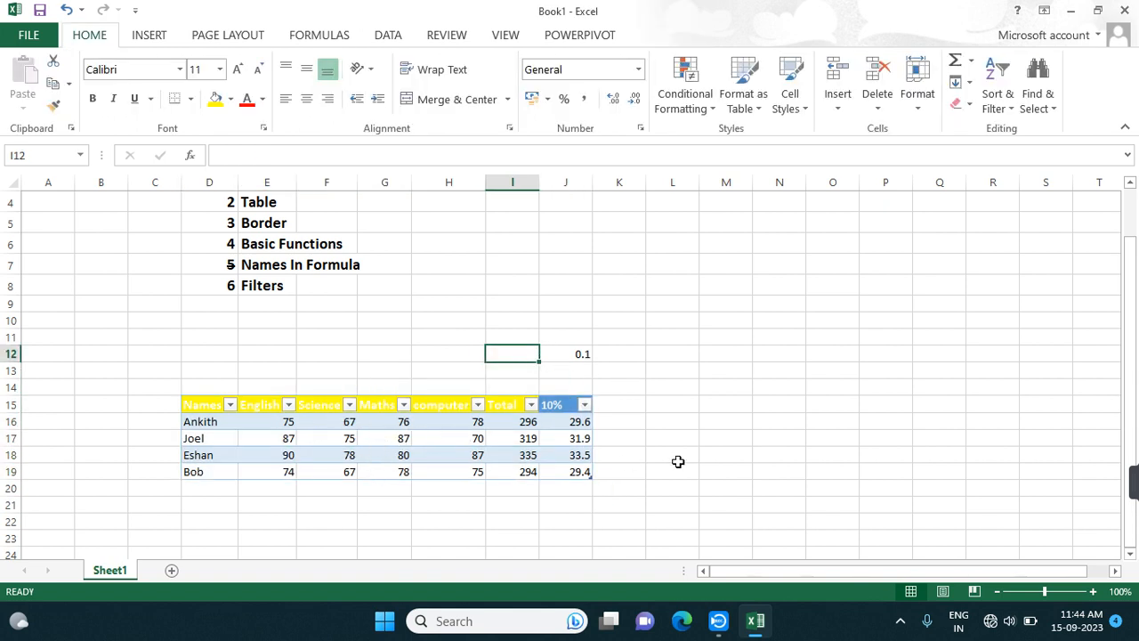
# - Examine the sort and filter options of the table's Names column without applying any
pyautogui.scroll(1, 686, 432)
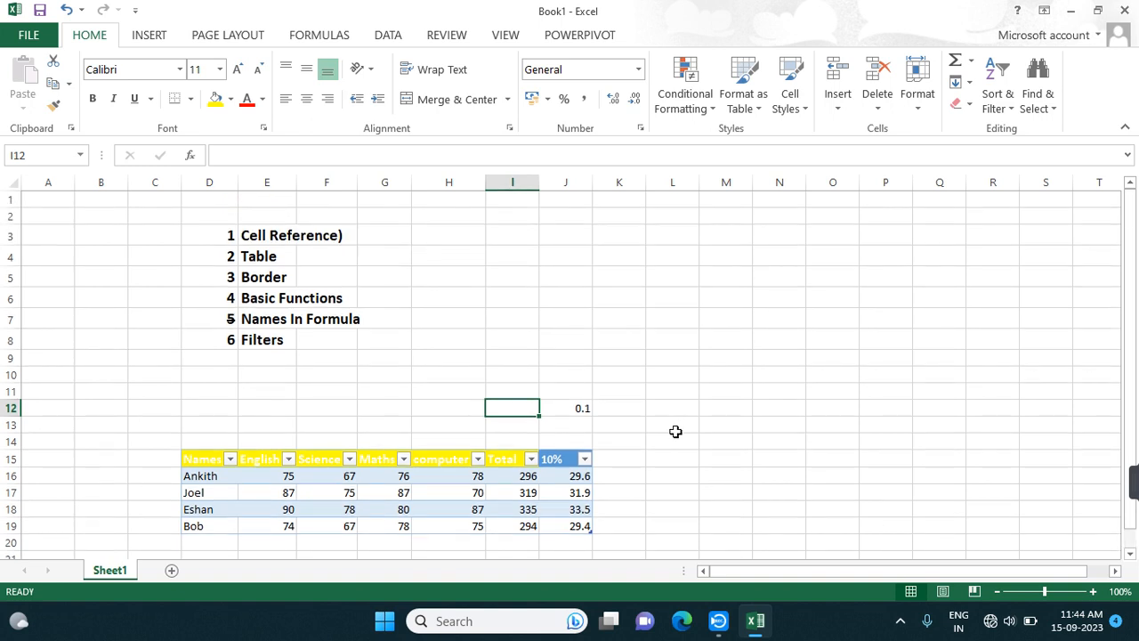
pyautogui.scroll(-1, 686, 432)
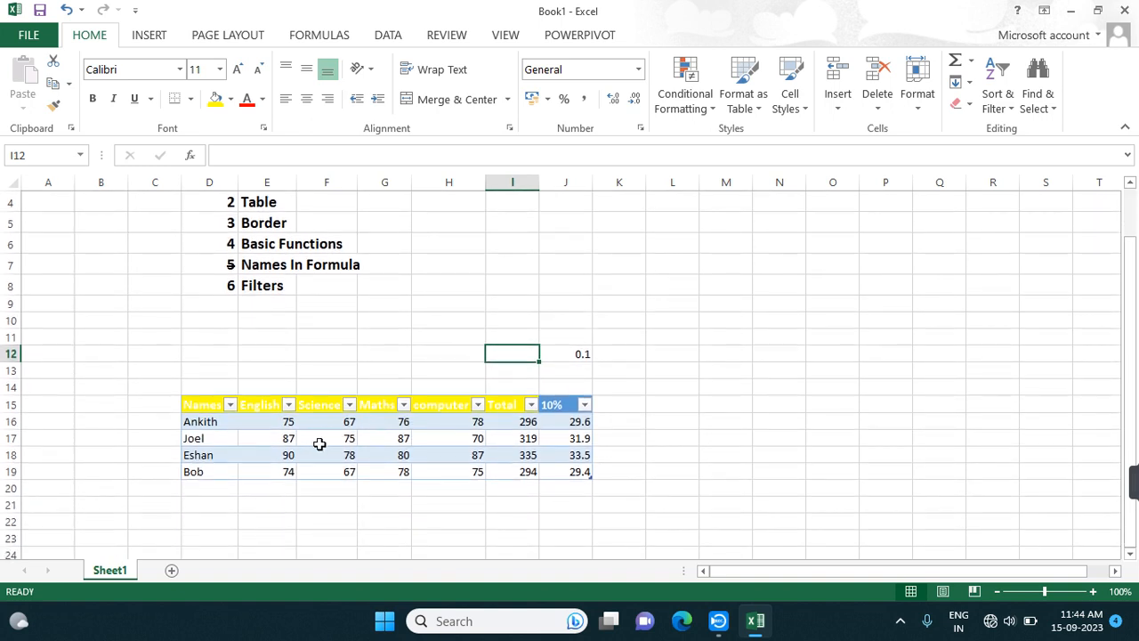
pyautogui.click(230, 405)
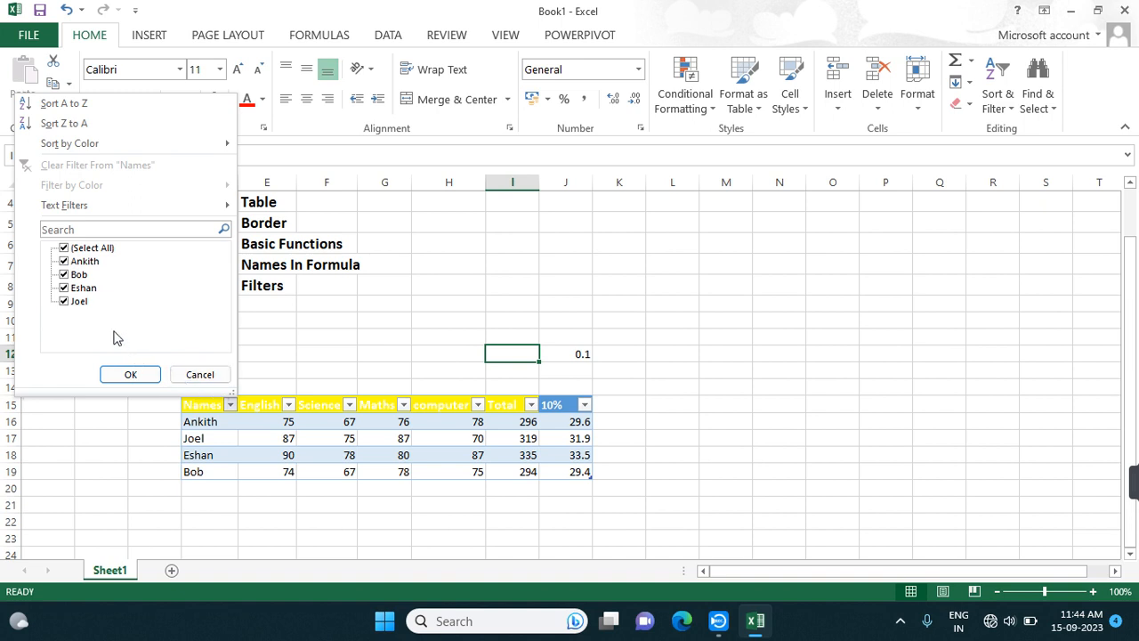
pyautogui.click(323, 330)
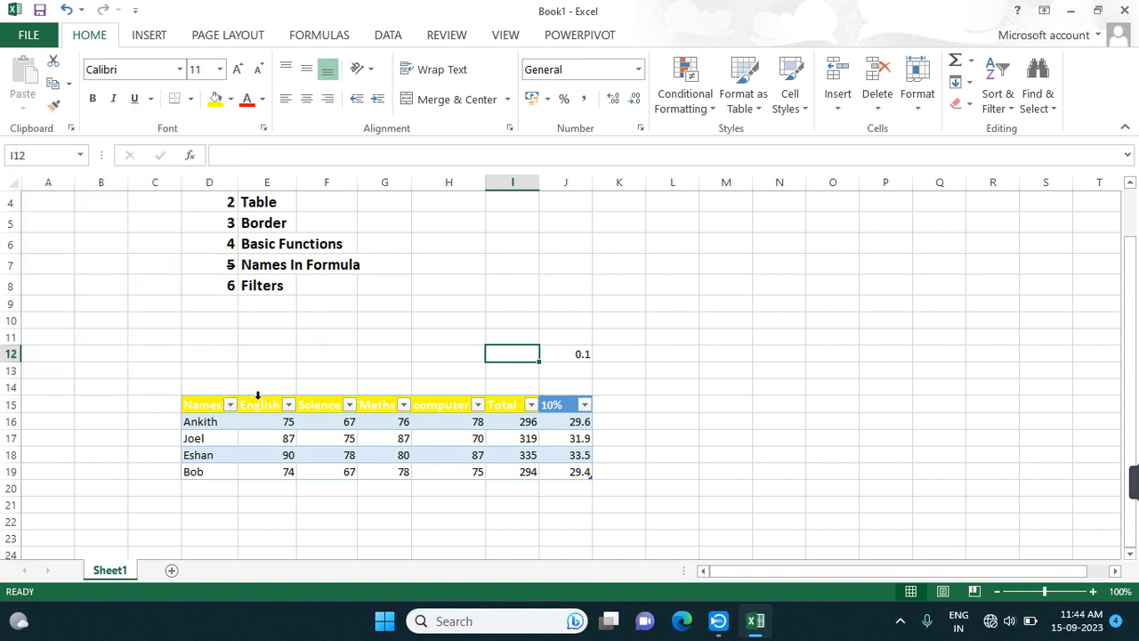
pyautogui.click(326, 458)
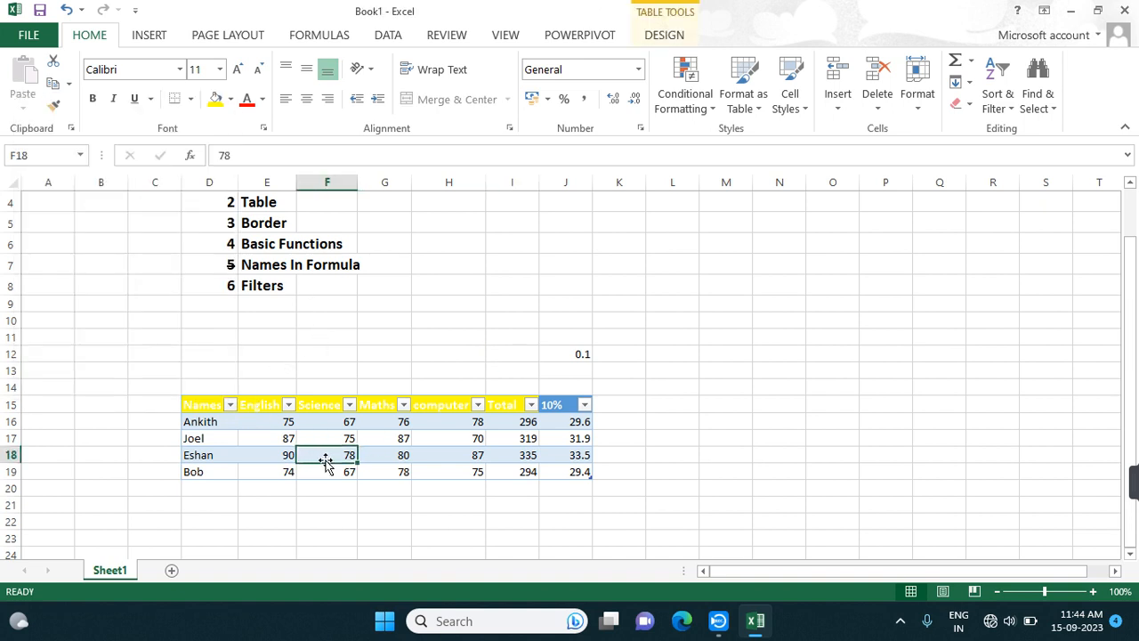
pyautogui.click(595, 271)
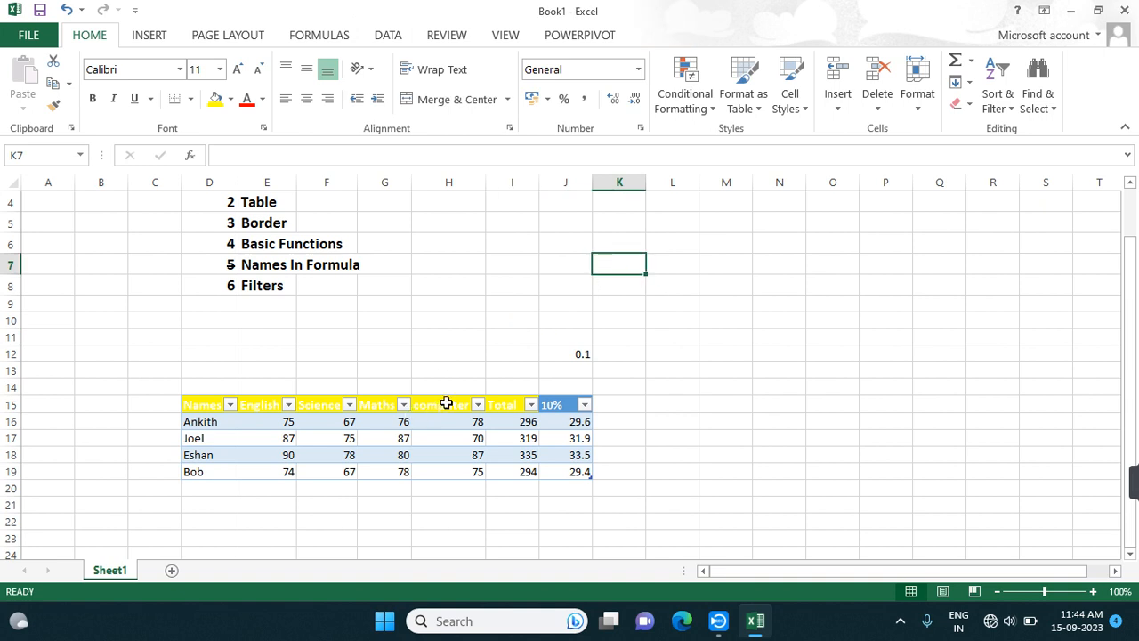
# - Try the table style options by switching Header Row off and on, and First Column on and off
pyautogui.click(436, 427)
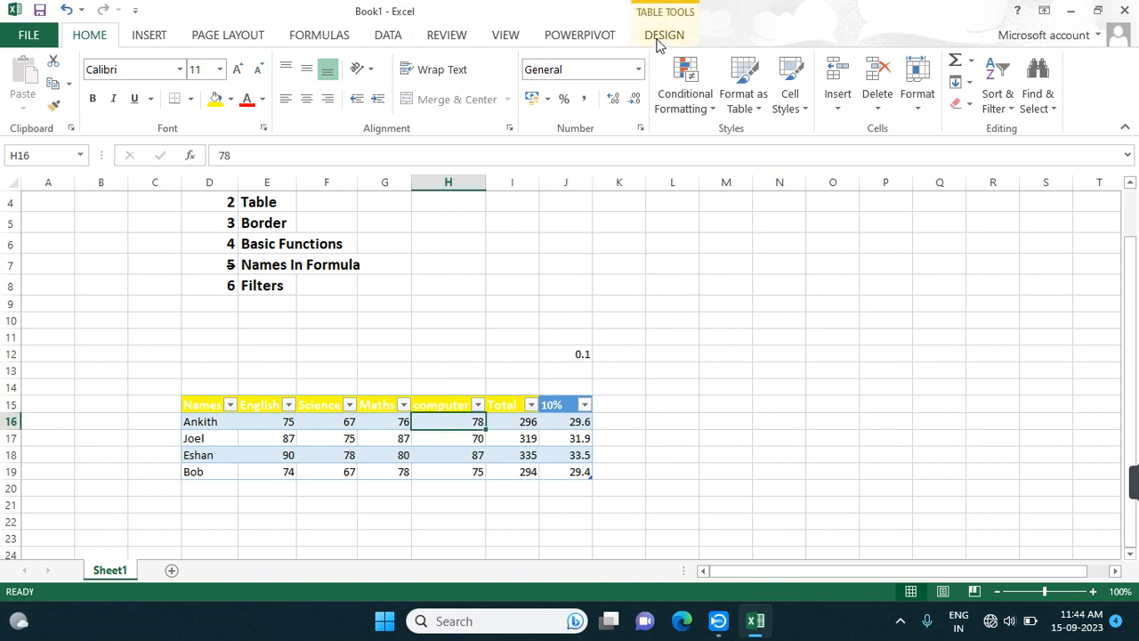
pyautogui.click(663, 36)
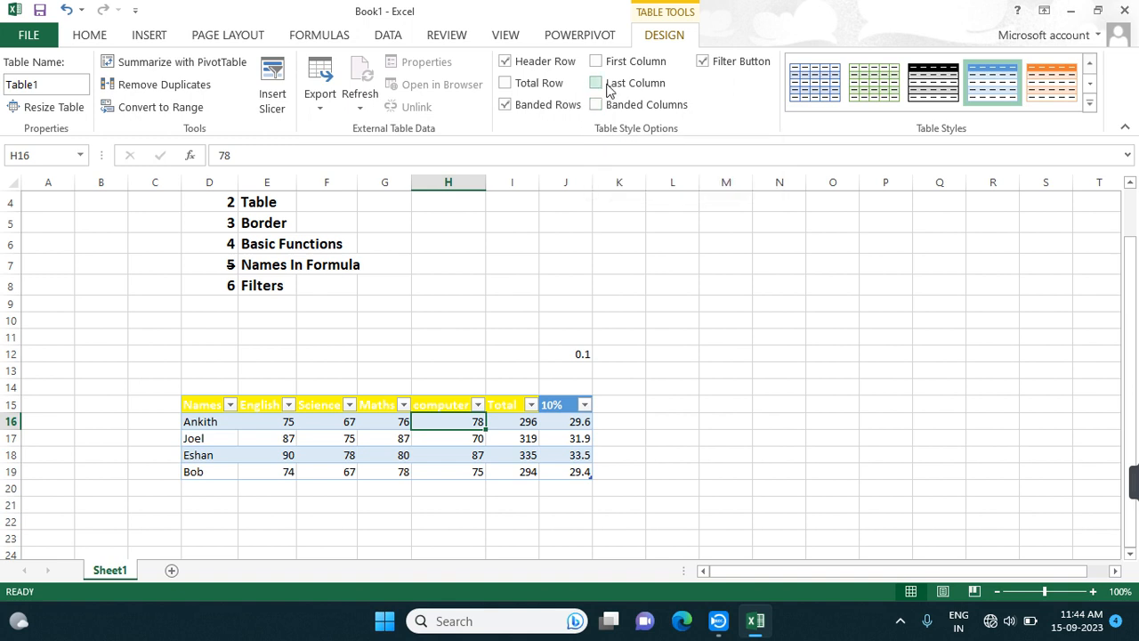
pyautogui.click(506, 62)
pyautogui.click(505, 62)
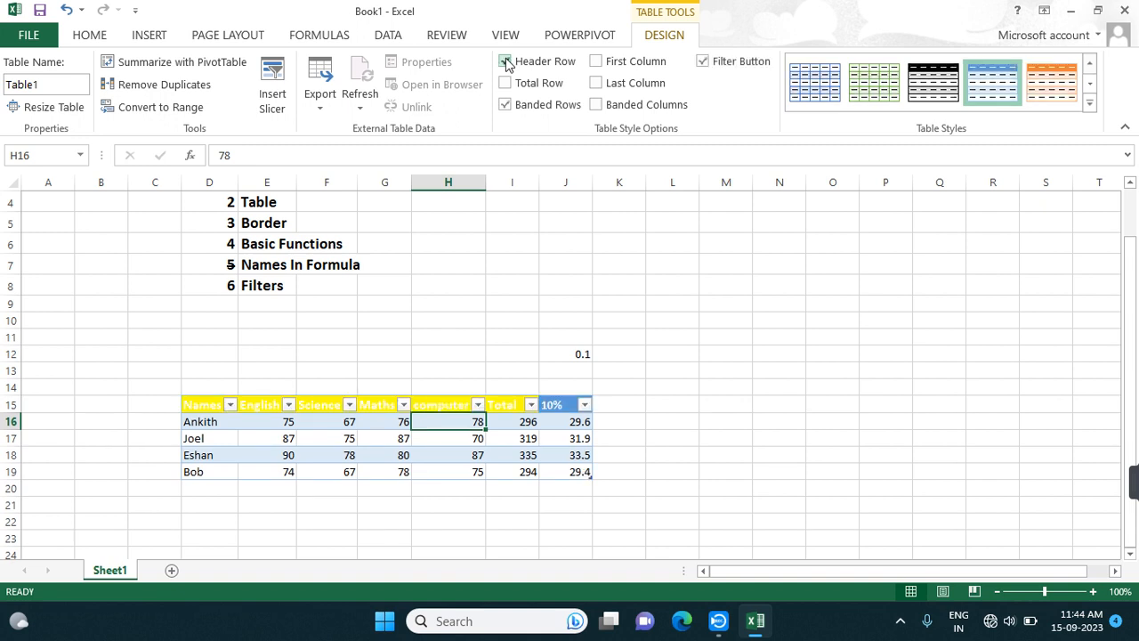
pyautogui.click(597, 62)
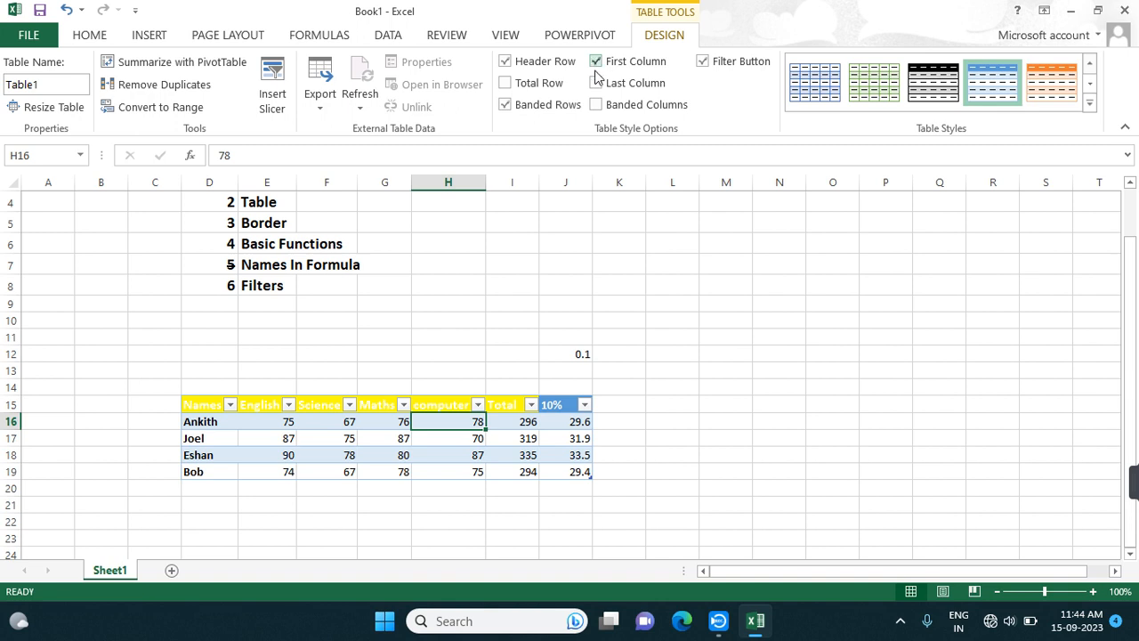
pyautogui.click(596, 62)
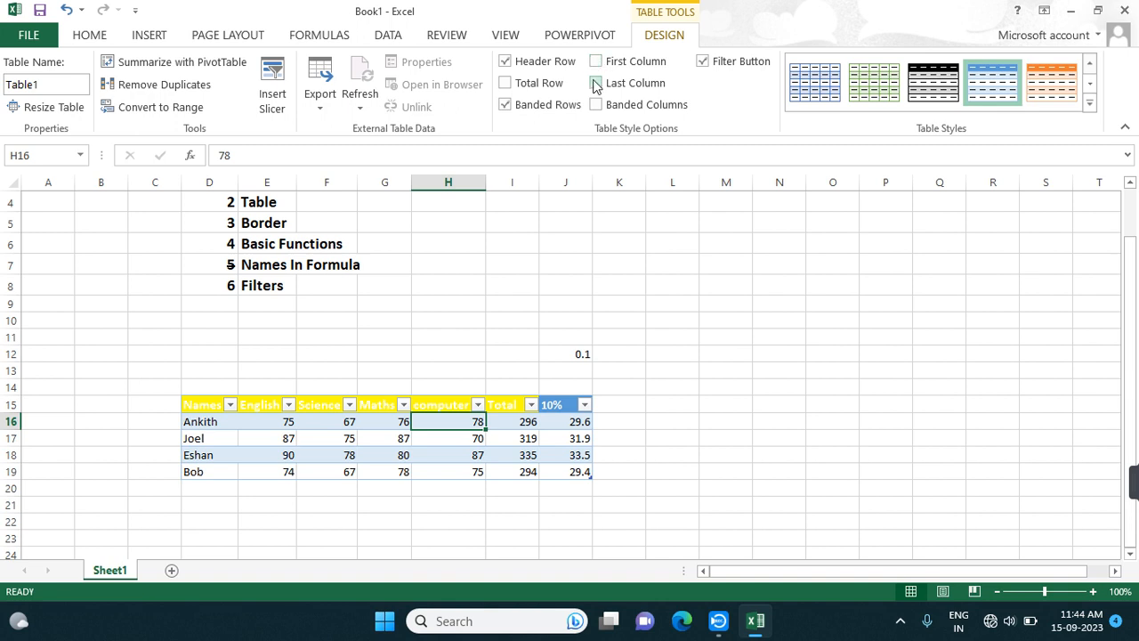
# - Enable Last Column emphasis for the table, try the green and black table styles, and apply the light blue gridded style
pyautogui.click(596, 84)
pyautogui.click(806, 89)
pyautogui.click(859, 89)
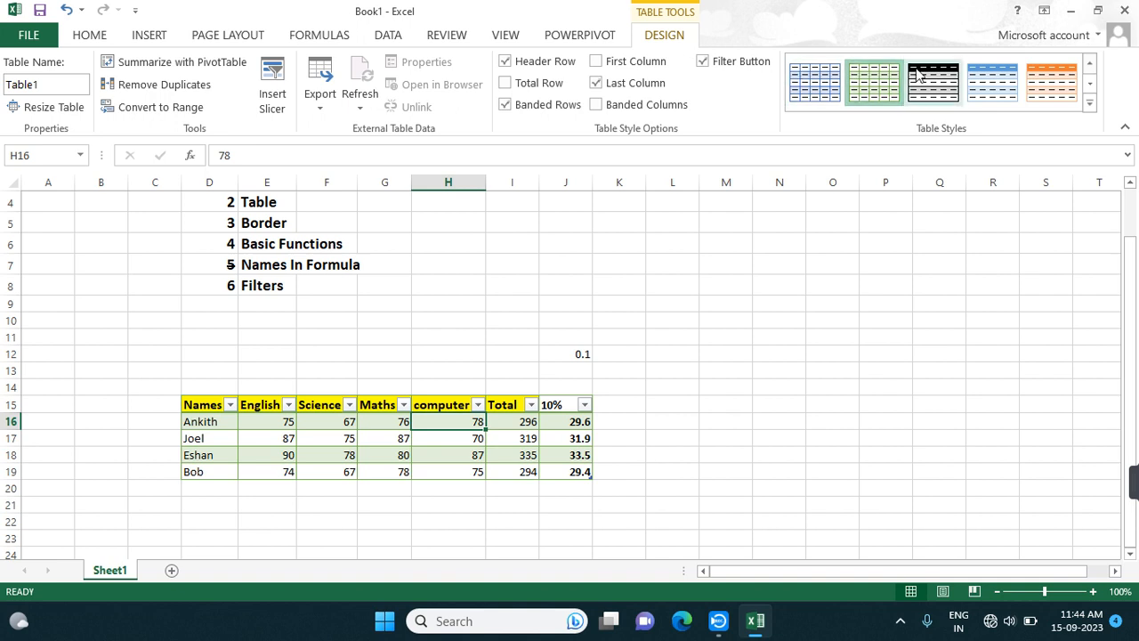
pyautogui.click(921, 78)
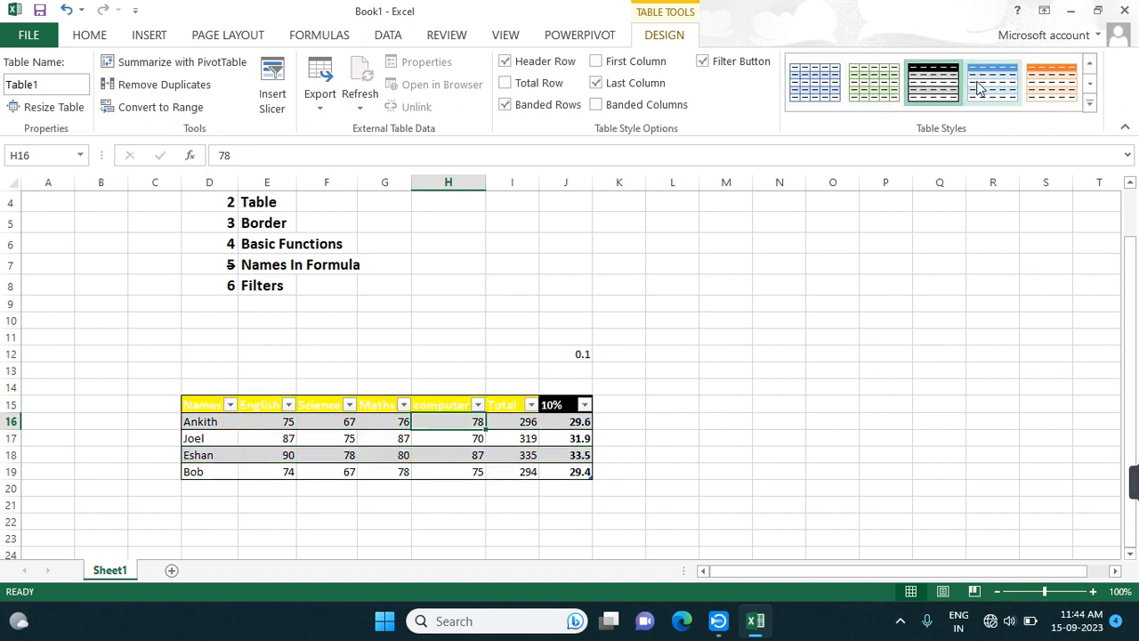
pyautogui.click(811, 88)
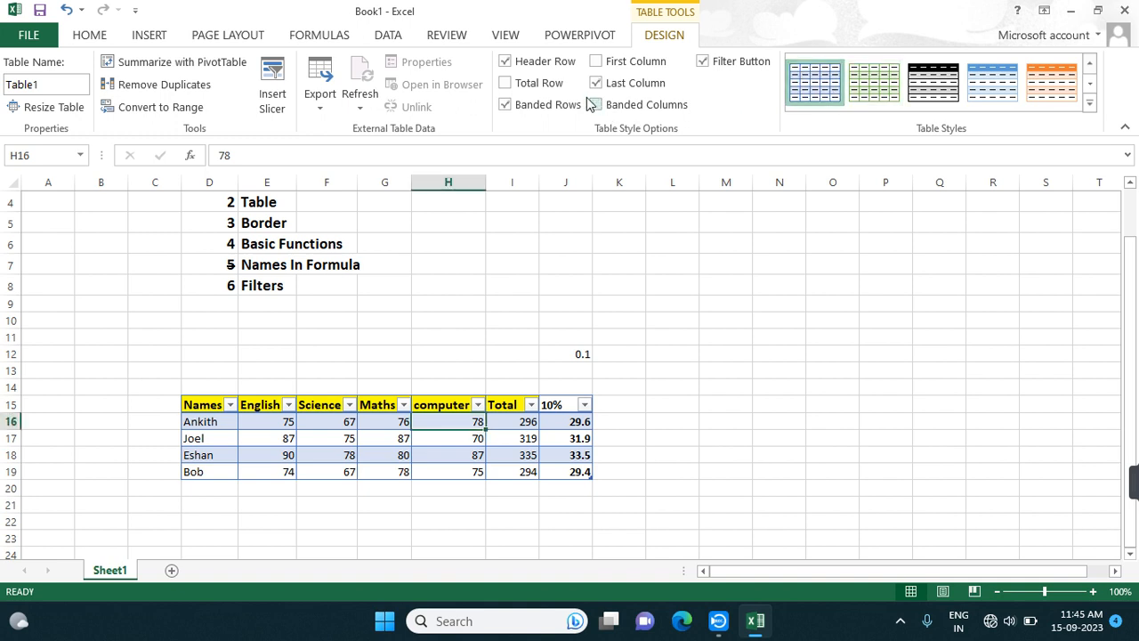
pyautogui.click(615, 287)
# - Insert slicers for the English and Maths columns of the marks table
pyautogui.click(455, 436)
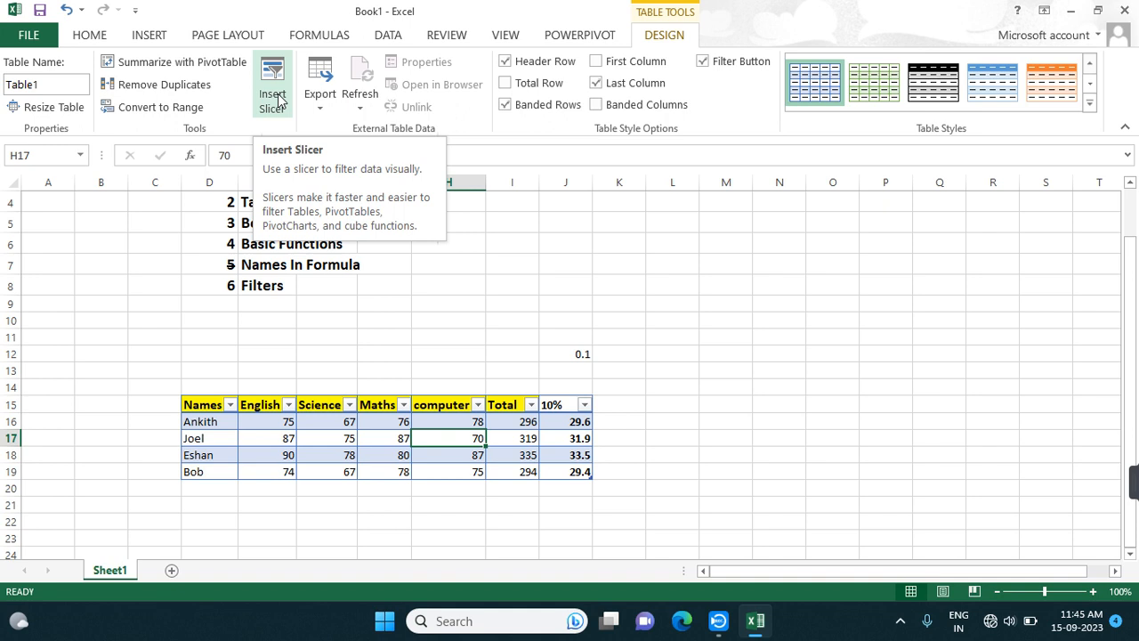
pyautogui.scroll(1, 278, 100)
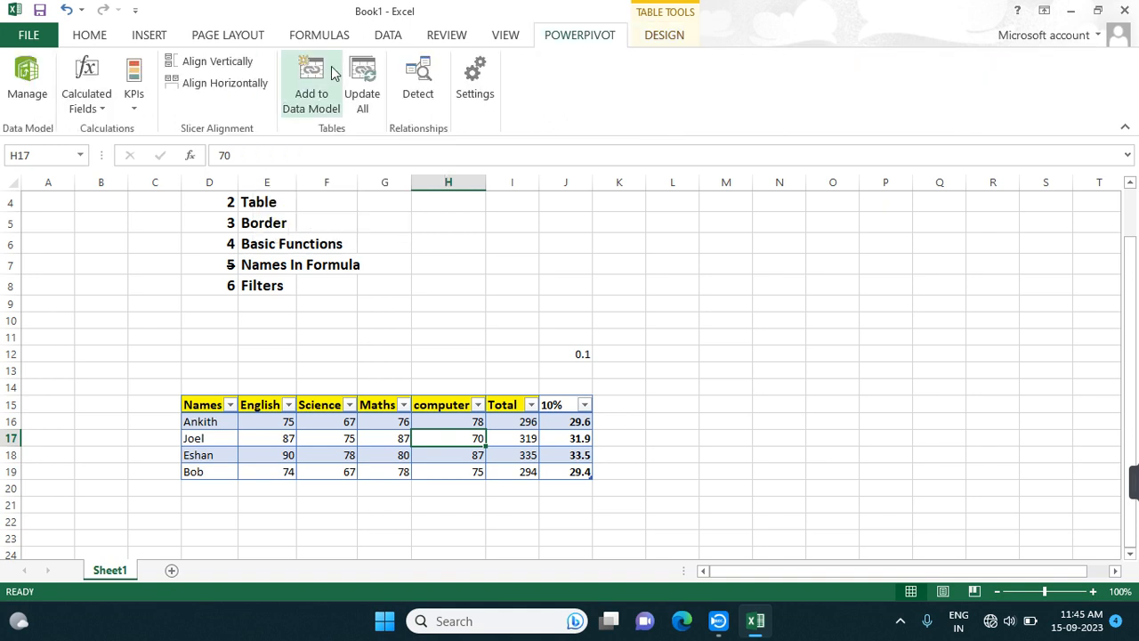
pyautogui.click(655, 40)
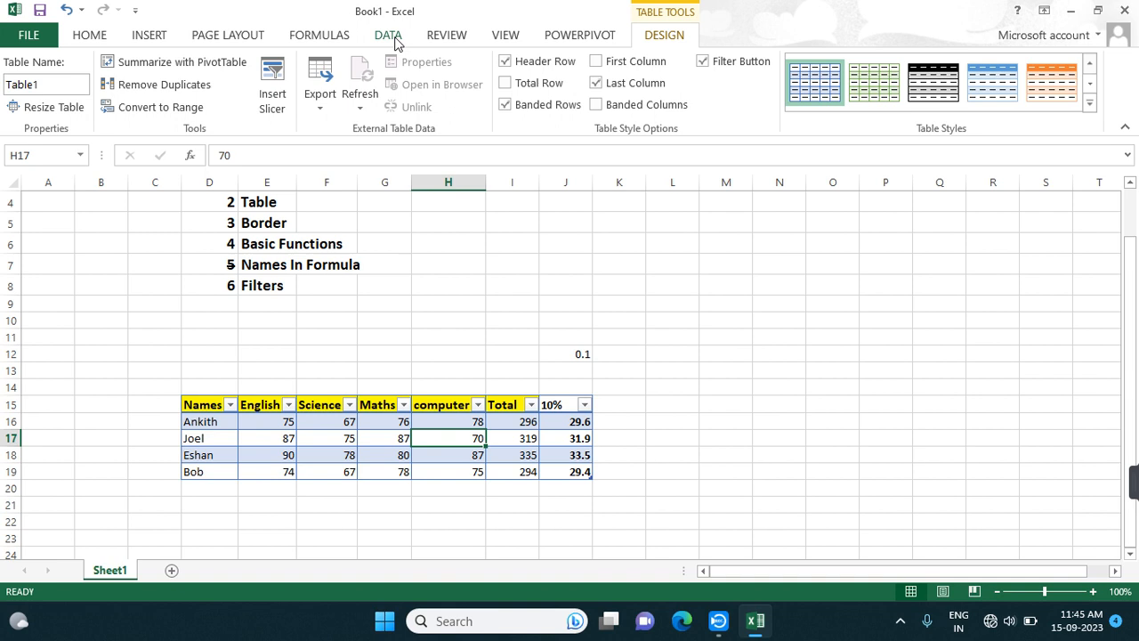
pyautogui.click(270, 93)
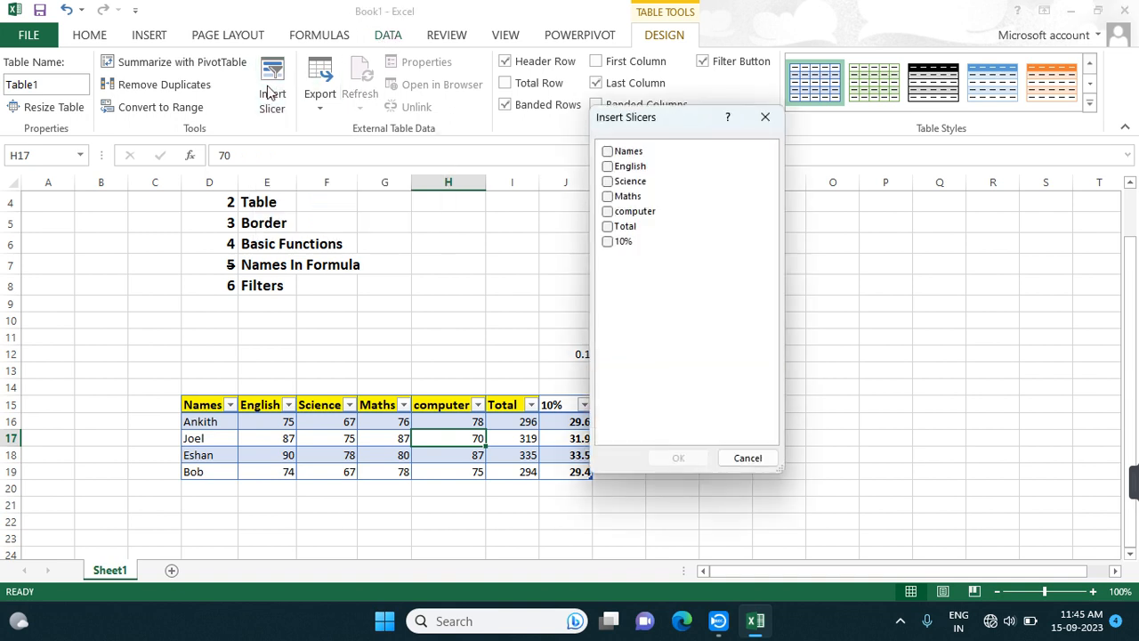
pyautogui.click(608, 168)
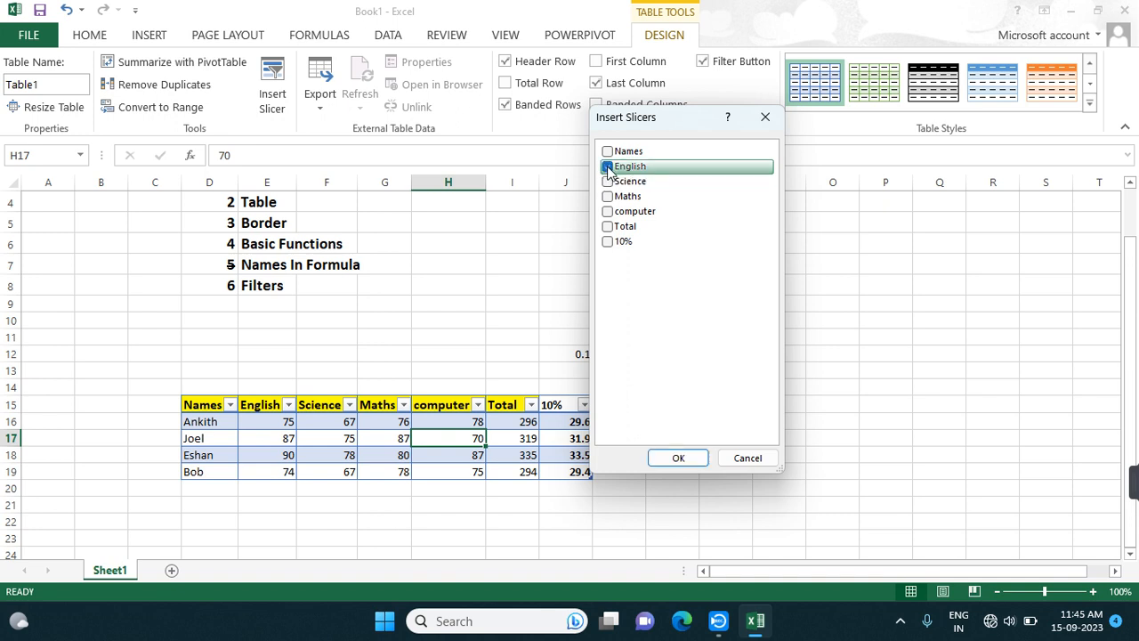
pyautogui.click(608, 197)
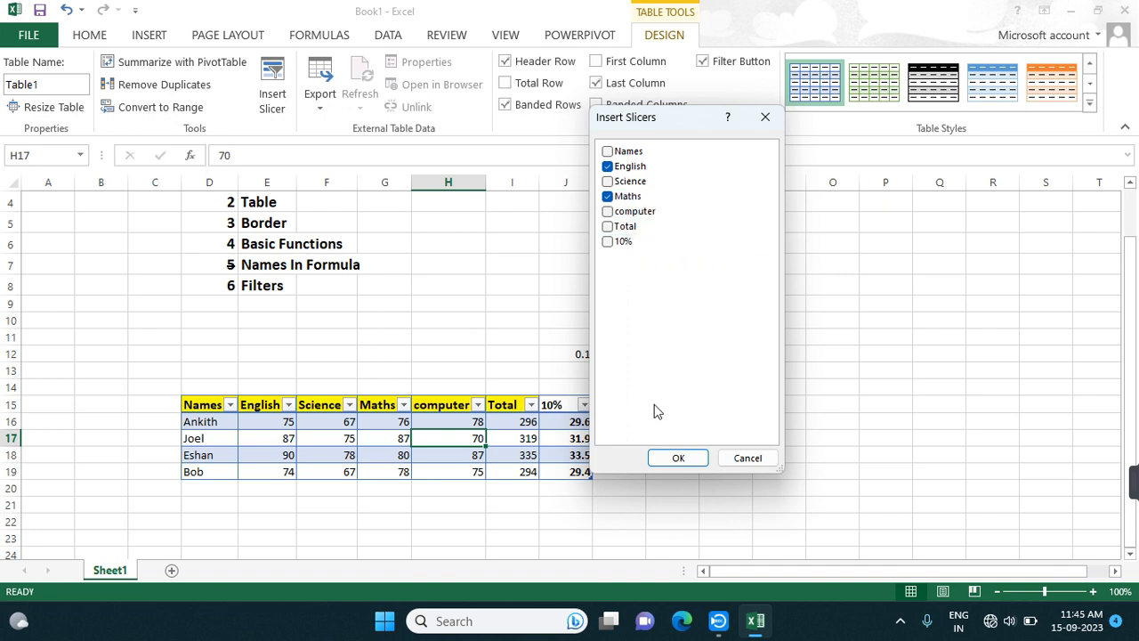
pyautogui.click(681, 460)
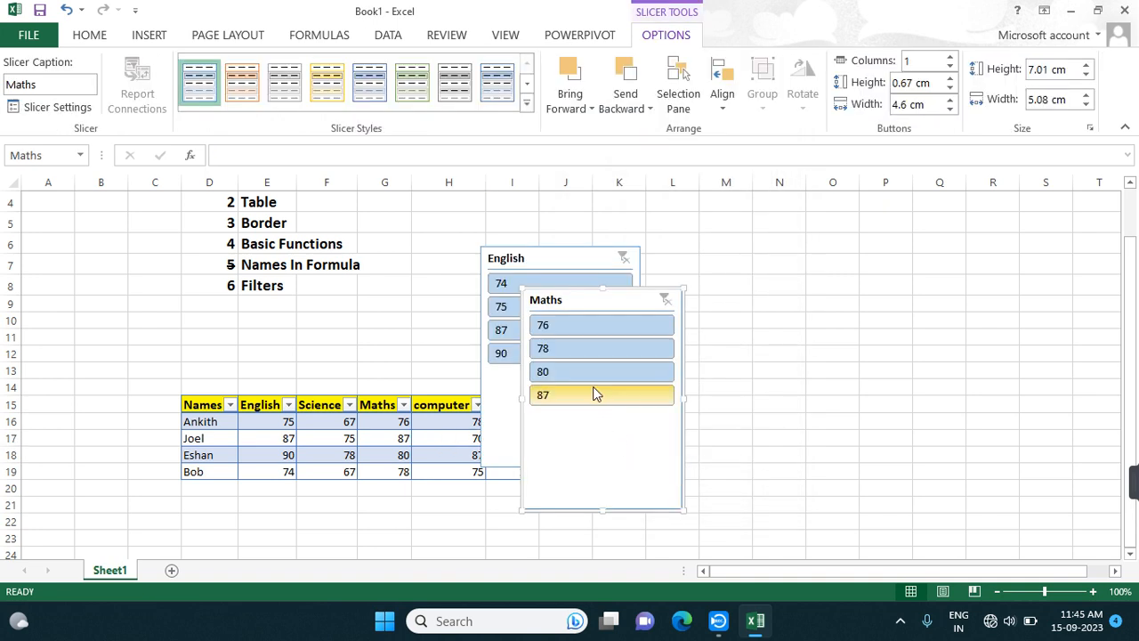
# - Move the Maths and English slicers apart so they no longer overlap, and filter the table to an English mark of 74
pyautogui.moveTo(612, 300); pyautogui.dragTo(831, 287)
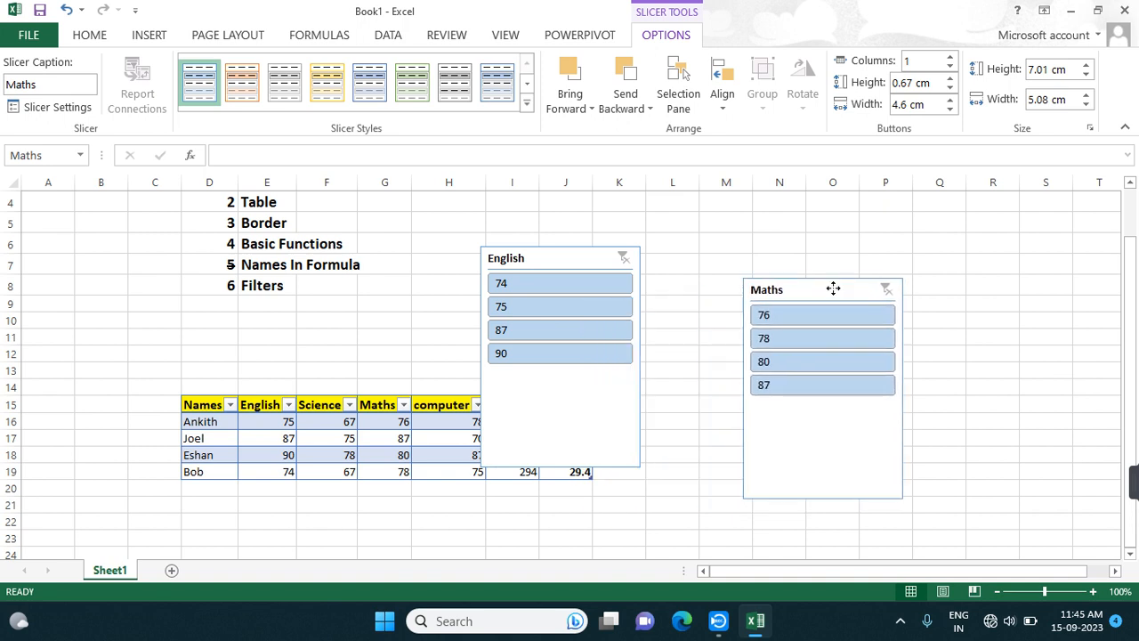
pyautogui.moveTo(582, 257); pyautogui.dragTo(670, 251)
pyautogui.click(665, 279)
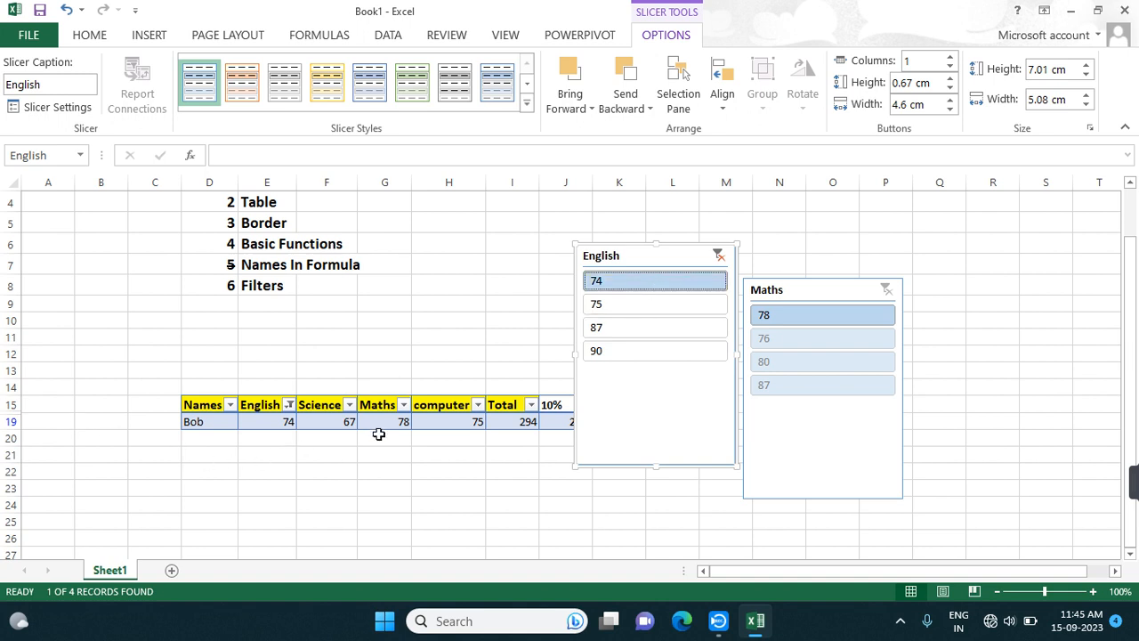
# - Switch the English slicer filter to a mark of 75, and clear the English filter to restore all rows
pyautogui.click(637, 310)
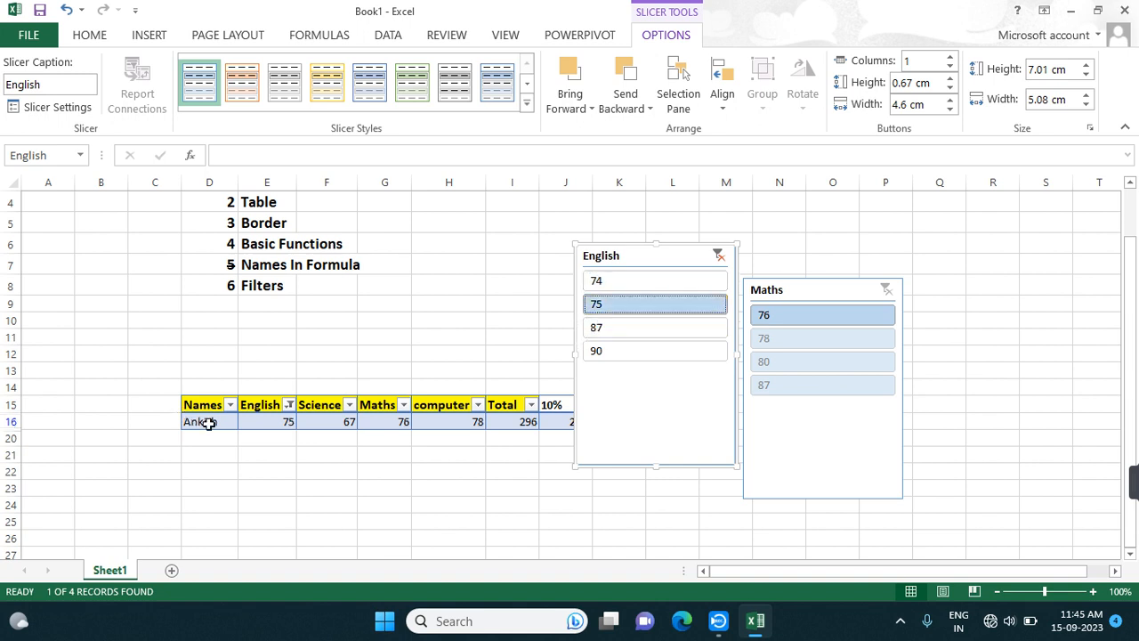
pyautogui.click(719, 255)
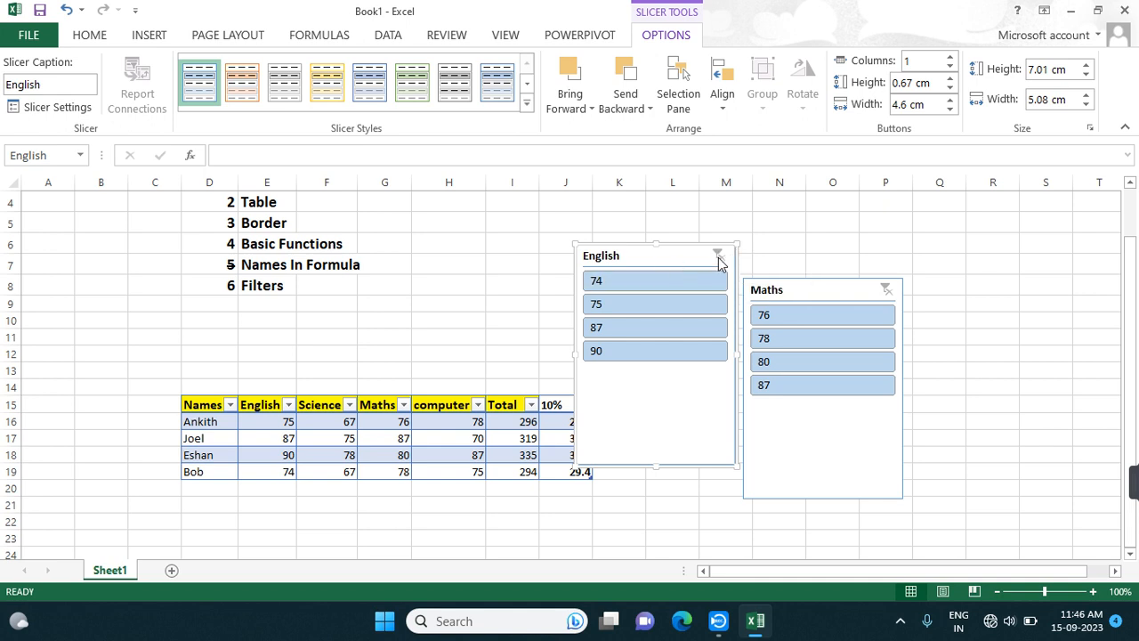
# - Cut the English and Maths slicers from the sheet
pyautogui.rightClick(701, 256)
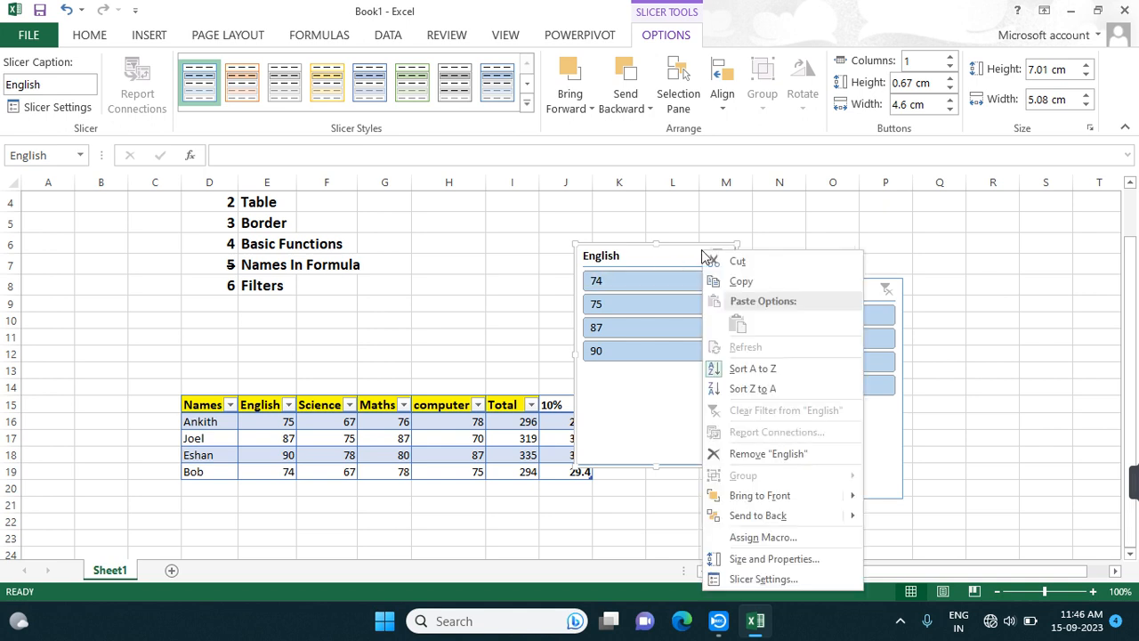
pyautogui.click(736, 260)
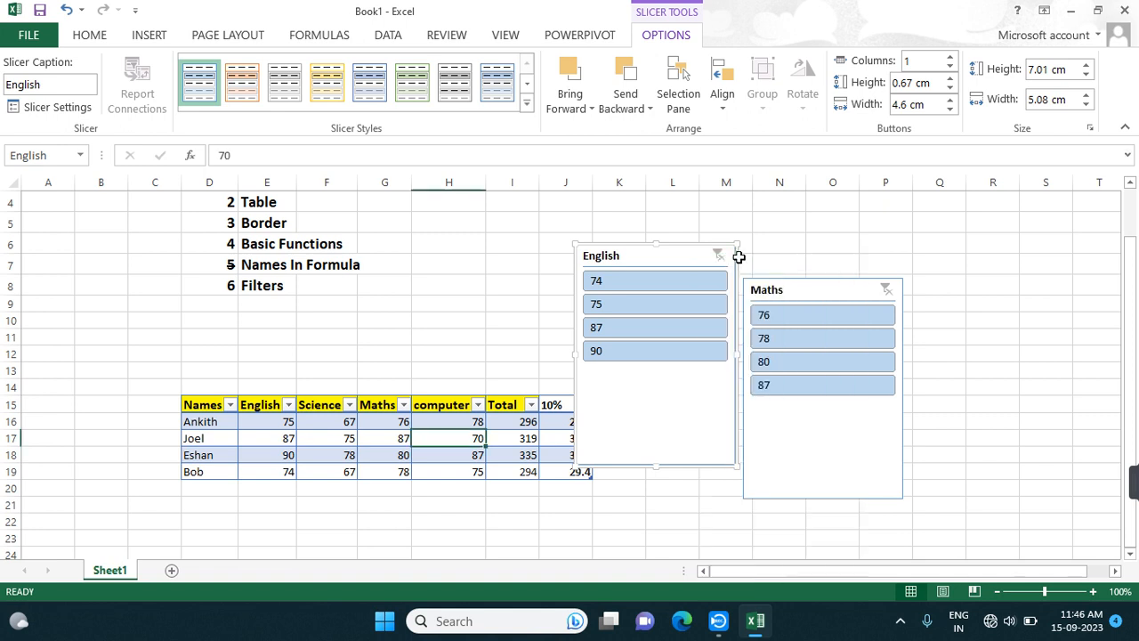
pyautogui.click(797, 290)
pyautogui.rightClick(796, 289)
pyautogui.click(828, 266)
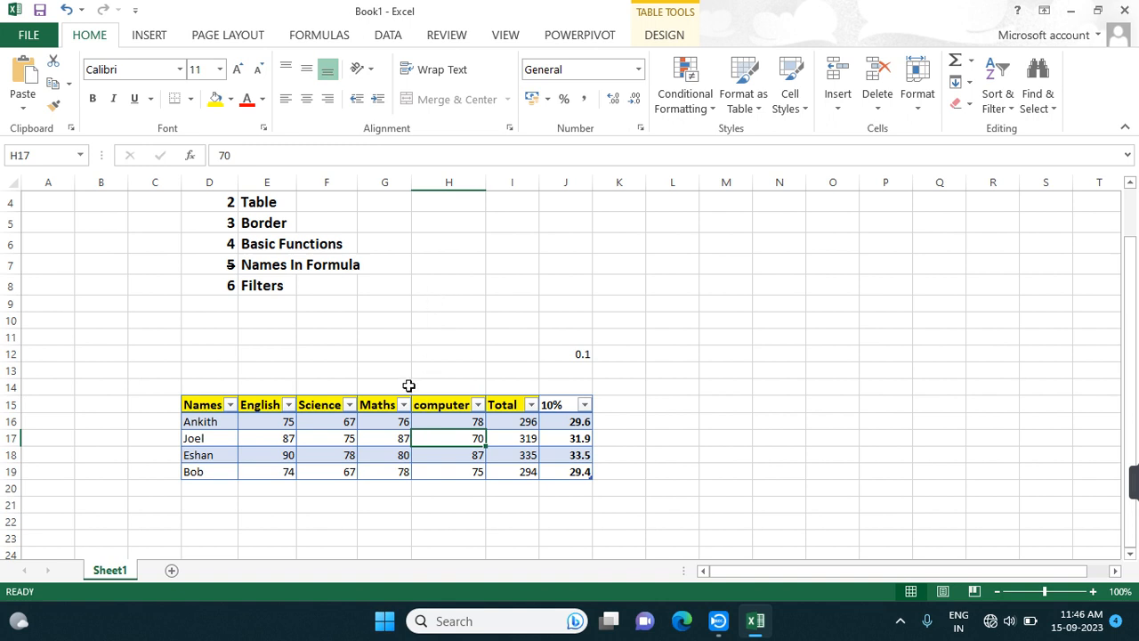
pyautogui.scroll(1, 428, 347)
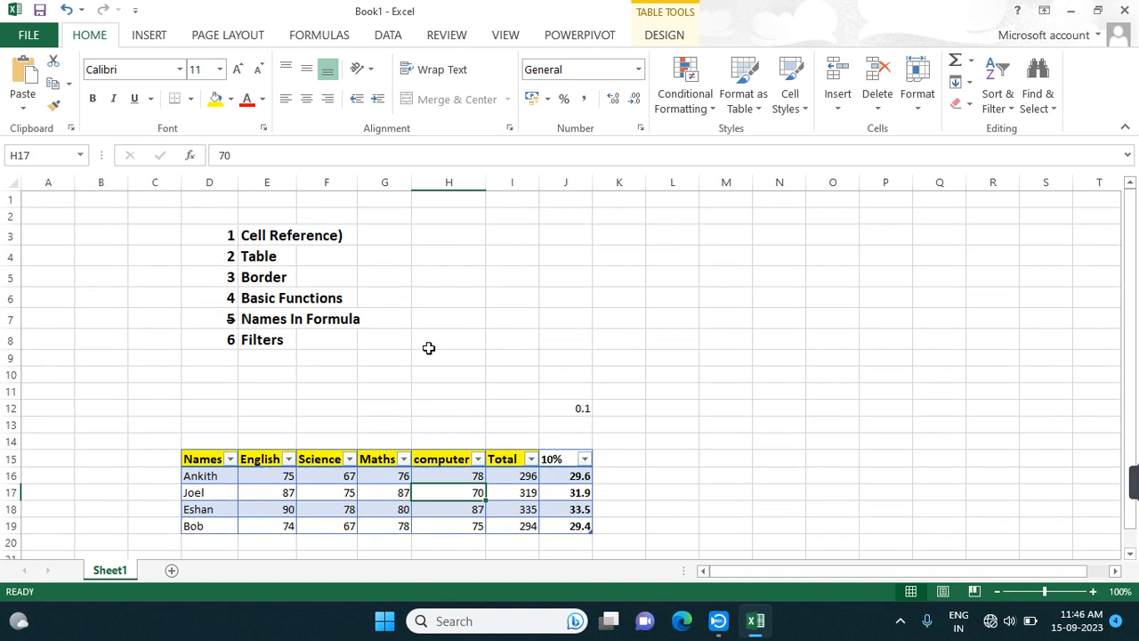
pyautogui.scroll(-1, 428, 347)
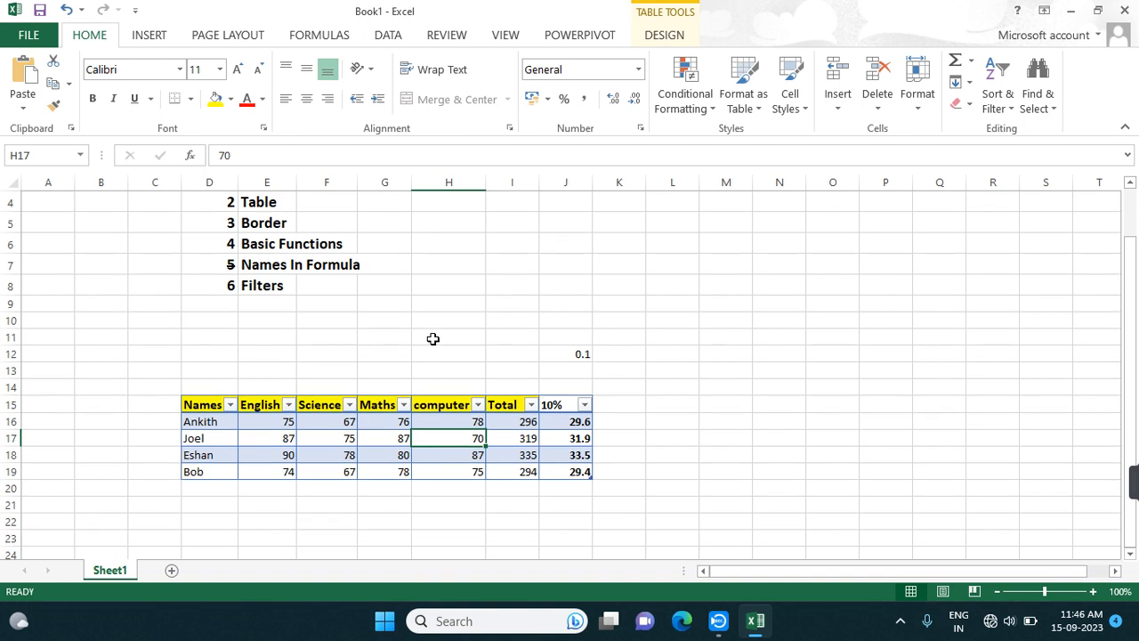
pyautogui.scroll(1, 435, 339)
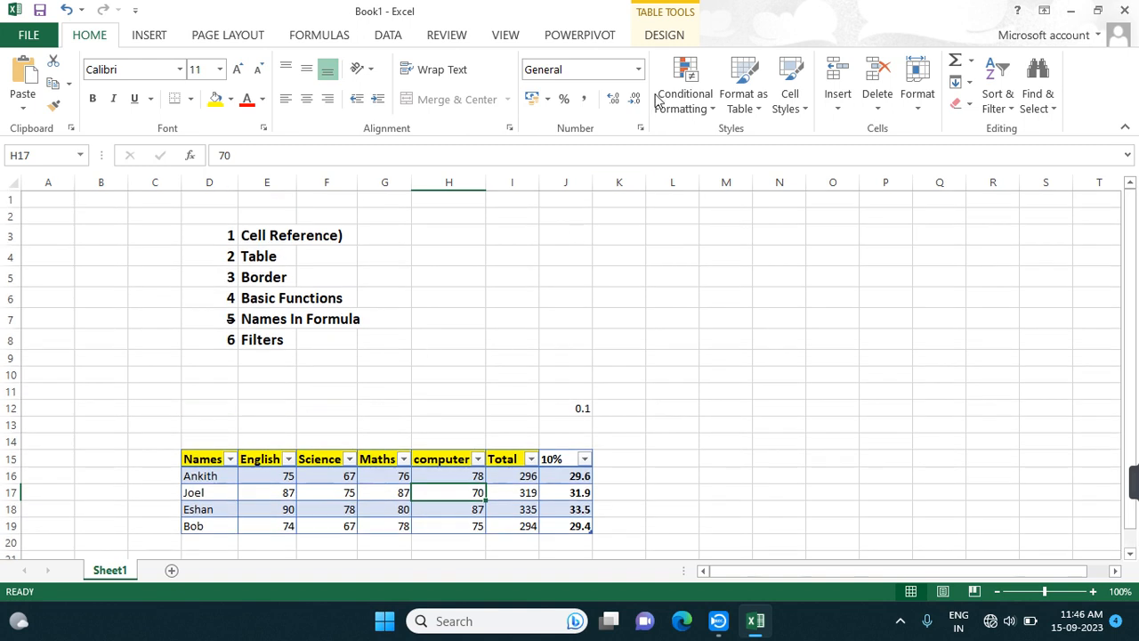
pyautogui.click(654, 35)
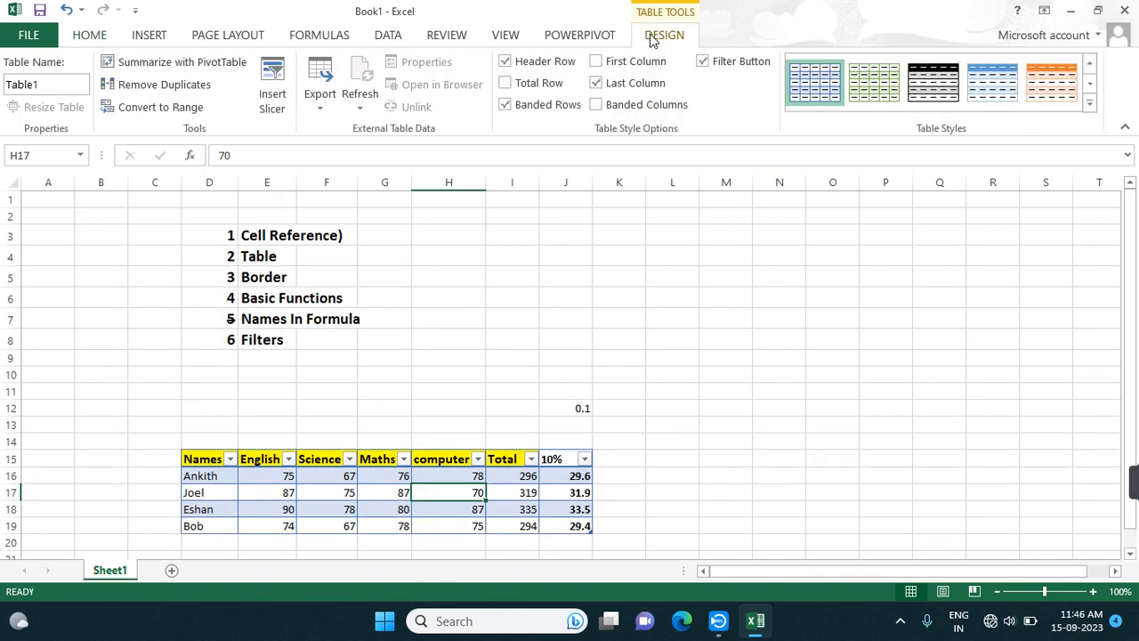
pyautogui.click(347, 512)
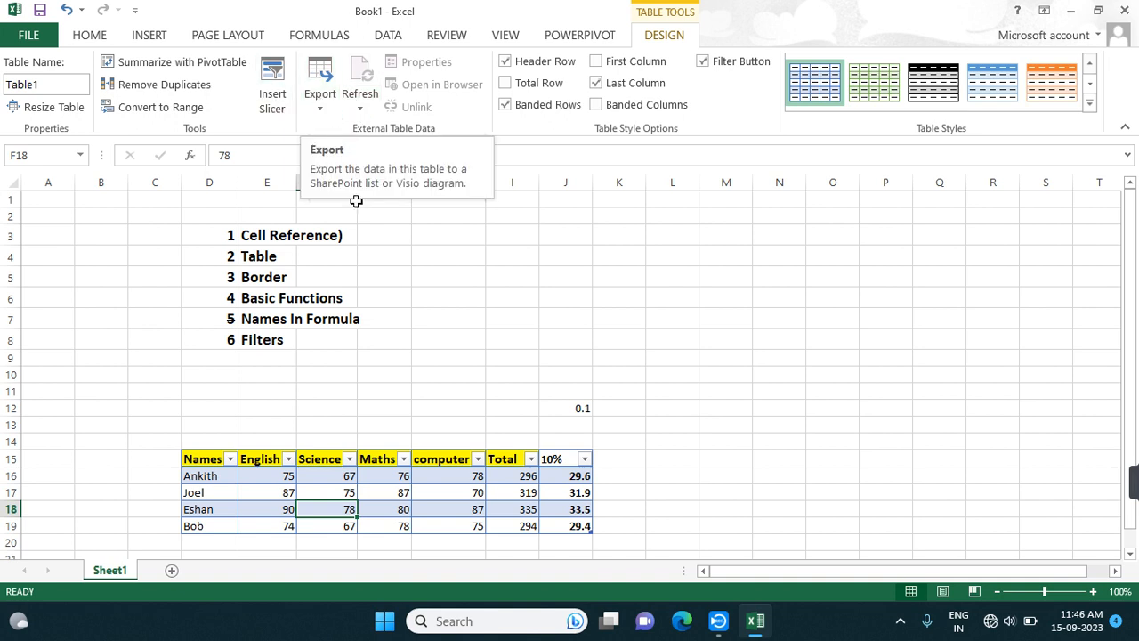
pyautogui.click(360, 96)
pyautogui.click(441, 264)
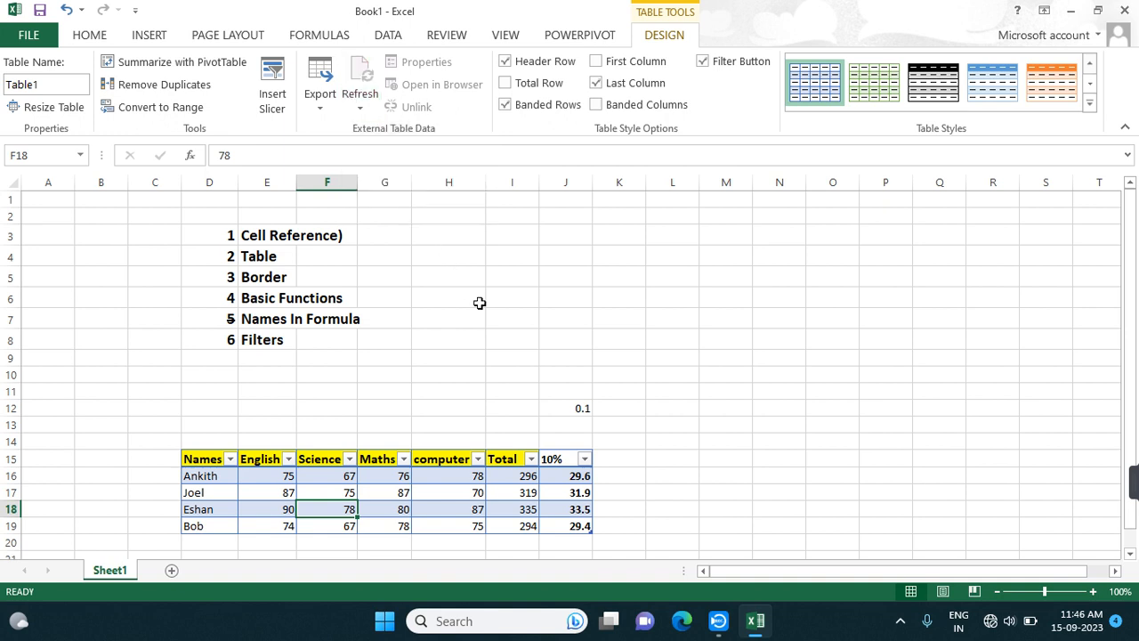
pyautogui.rightClick(463, 492)
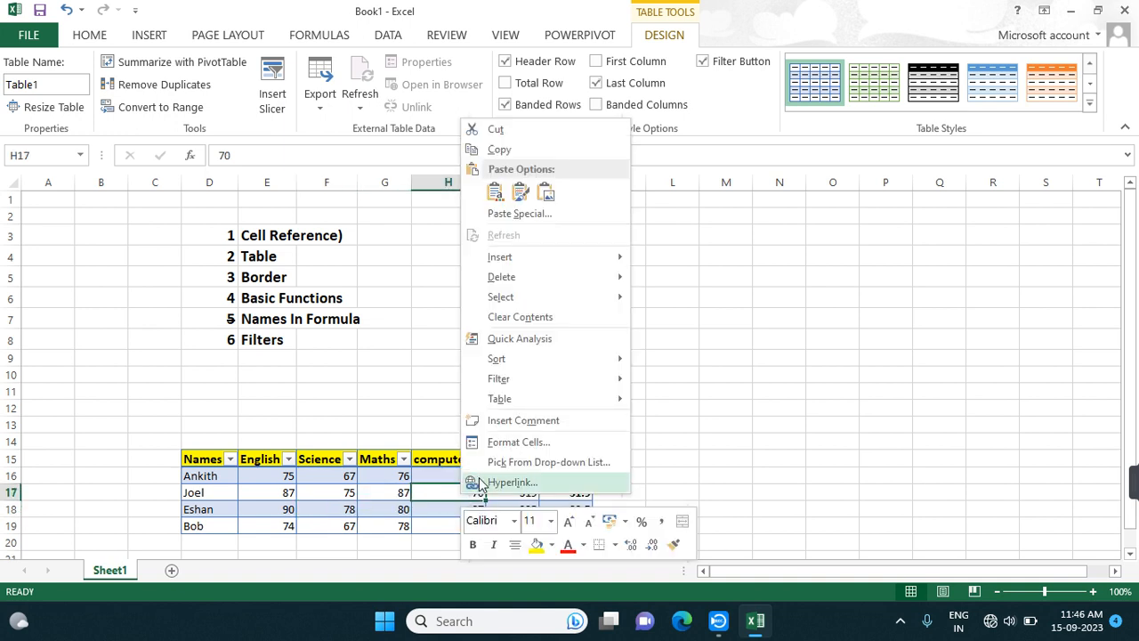
pyautogui.click(905, 355)
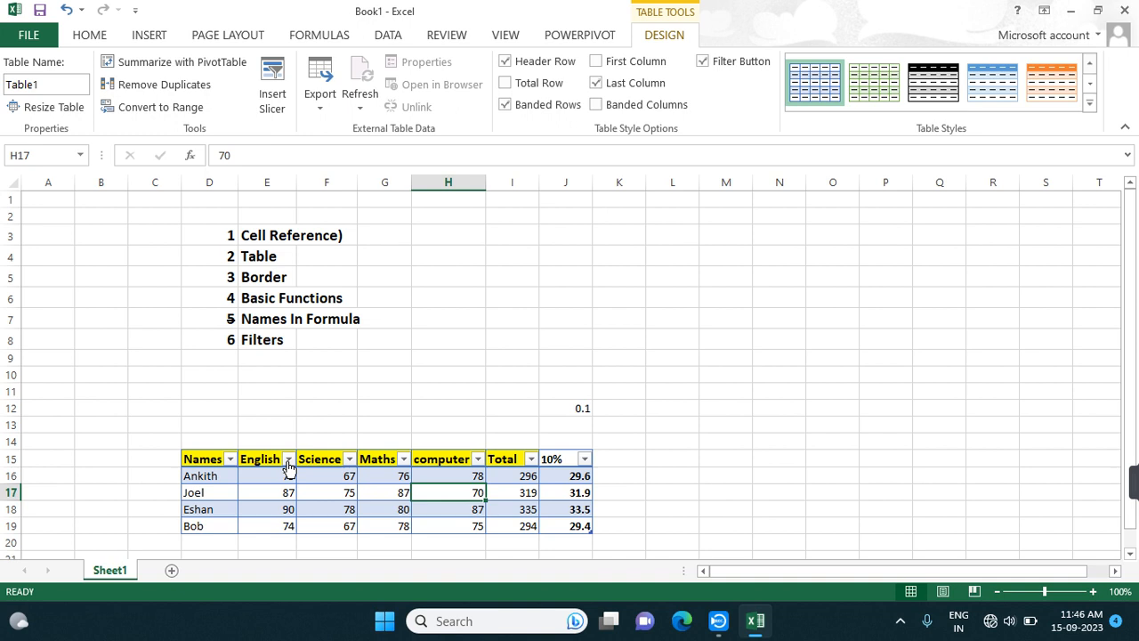
# - Fill the Maths mark in cell G16 with the lightest gold background color through the Format Cells dialog
pyautogui.rightClick(376, 479)
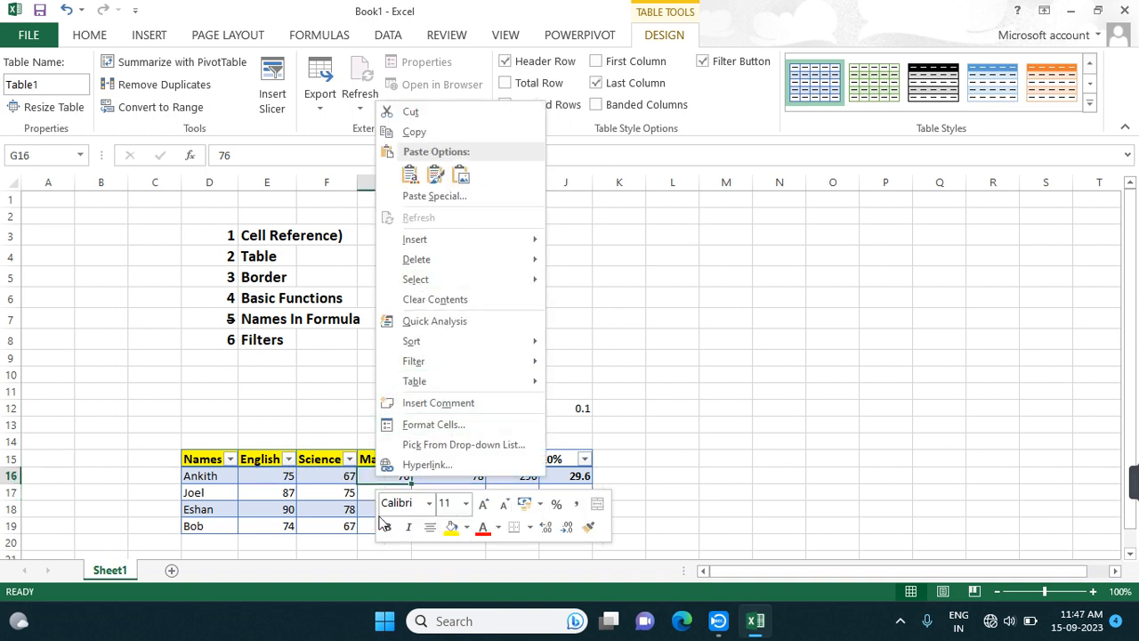
pyautogui.click(433, 424)
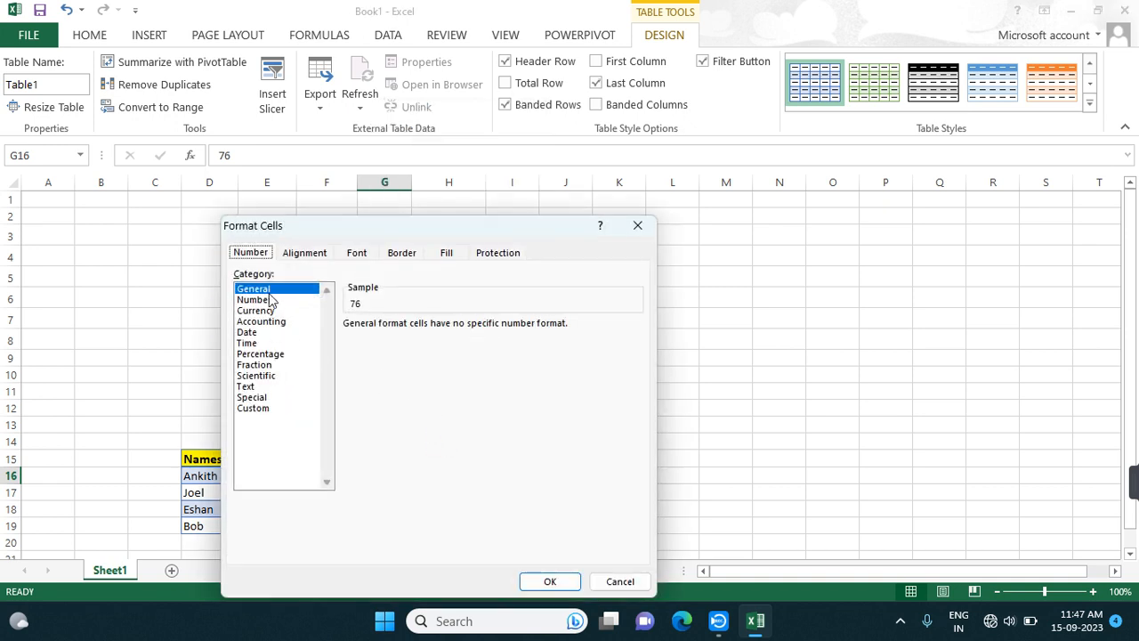
pyautogui.click(365, 258)
pyautogui.click(389, 257)
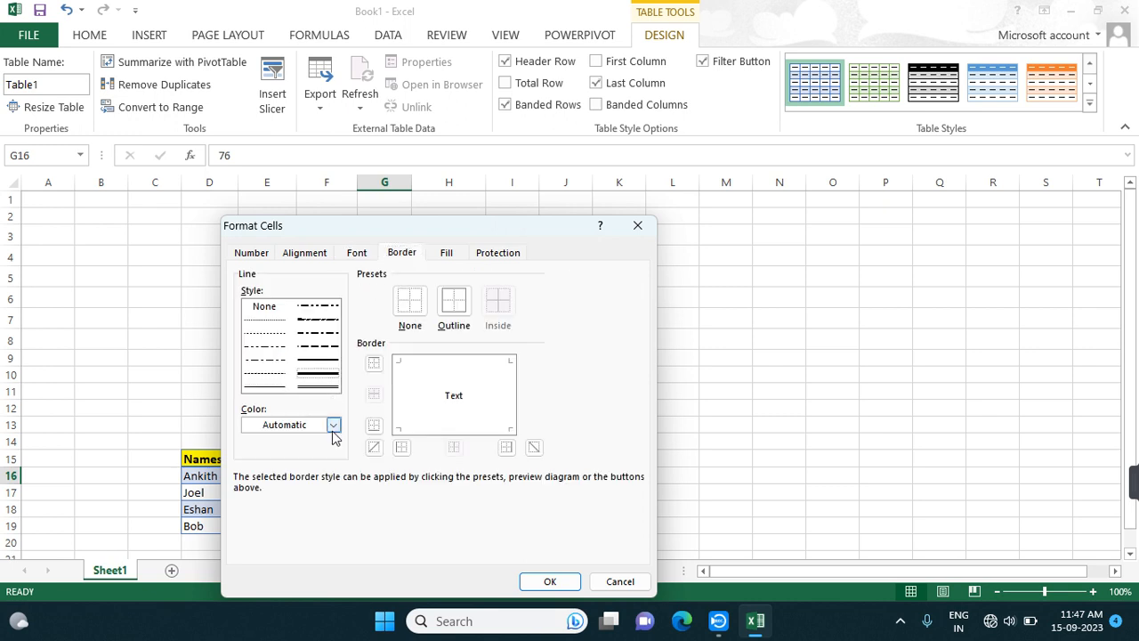
pyautogui.click(447, 253)
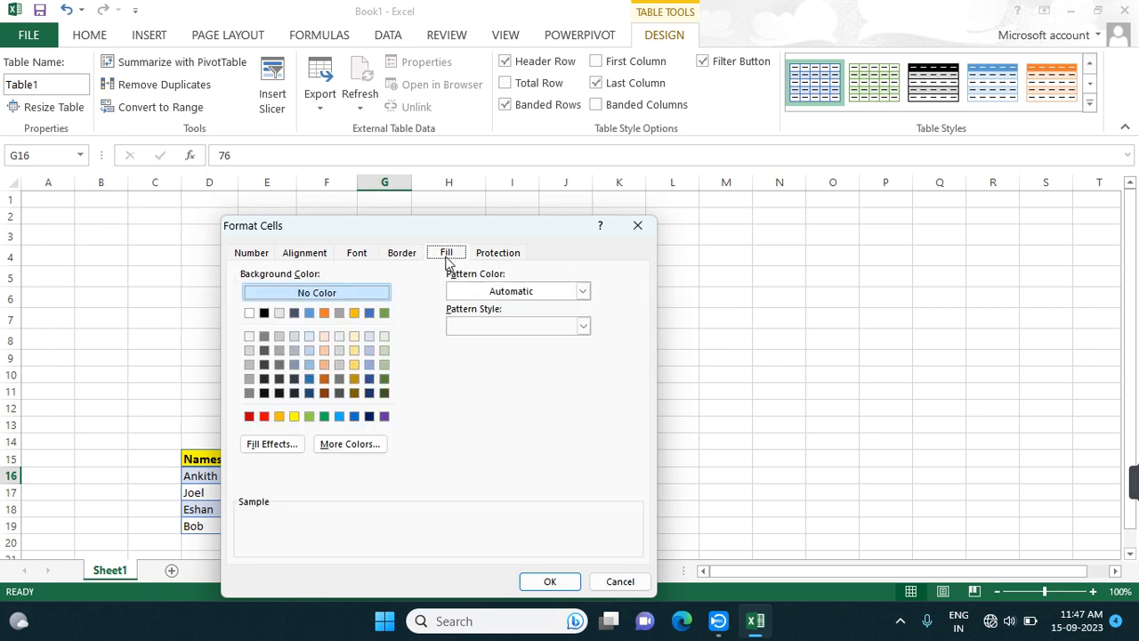
pyautogui.click(354, 335)
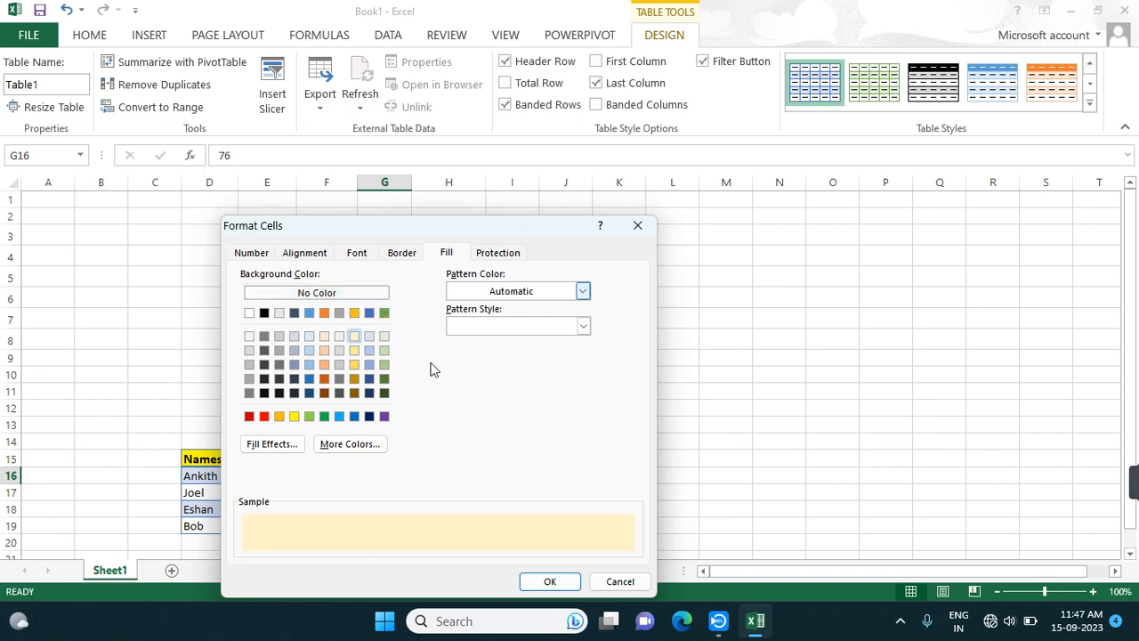
pyautogui.click(560, 581)
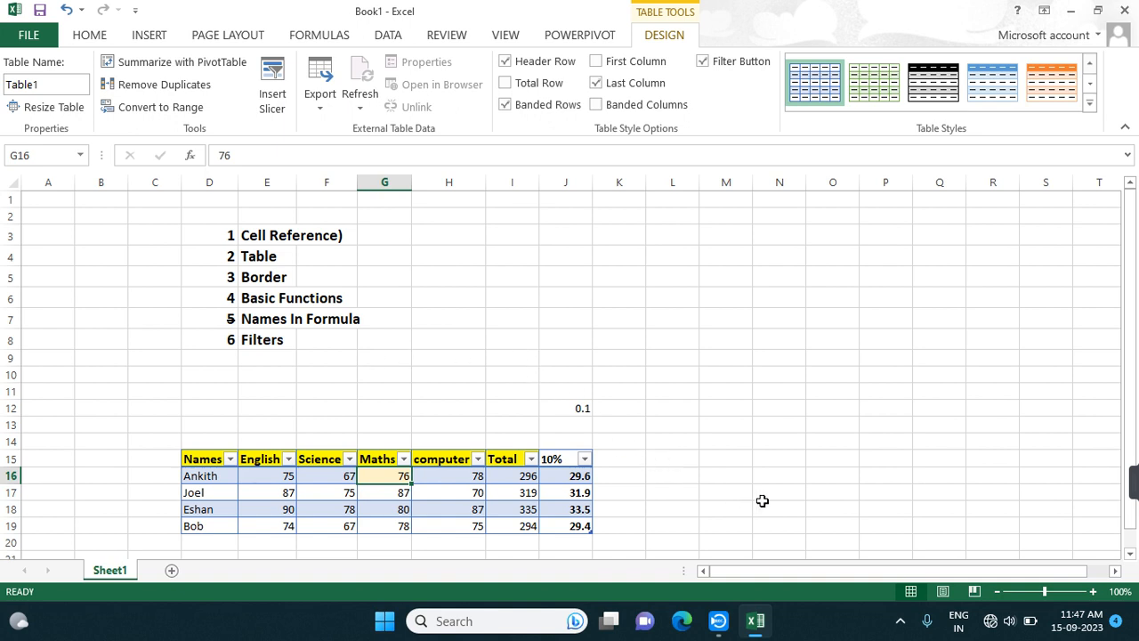
# - Enter the function labels sum in cell M11 and Average in cell M12
pyautogui.click(722, 405)
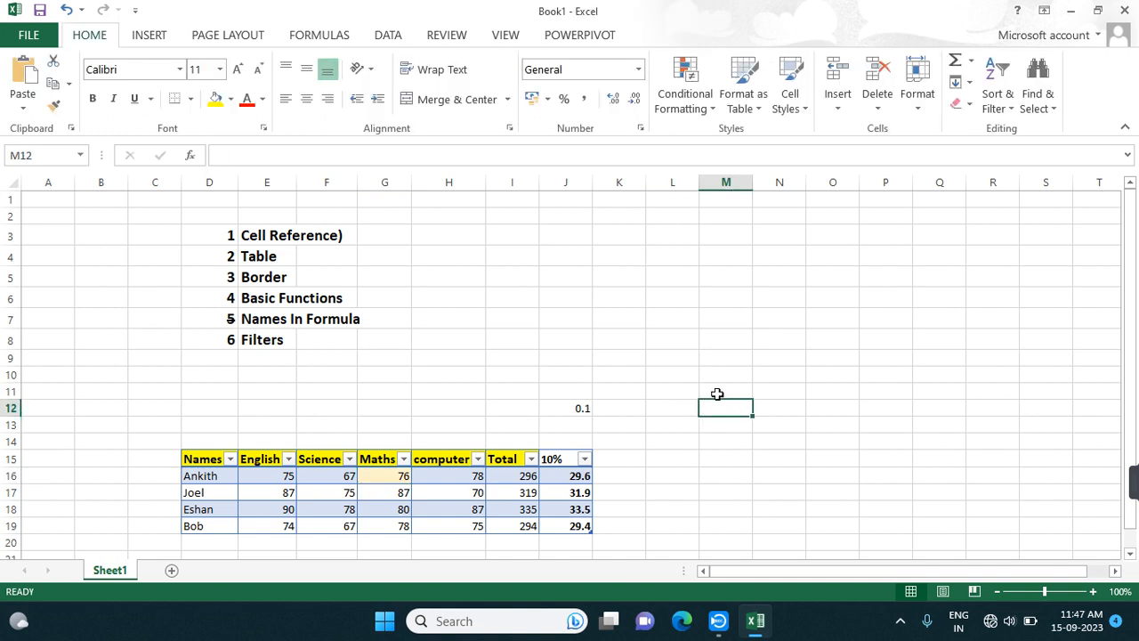
pyautogui.click(717, 392)
pyautogui.write('sum')
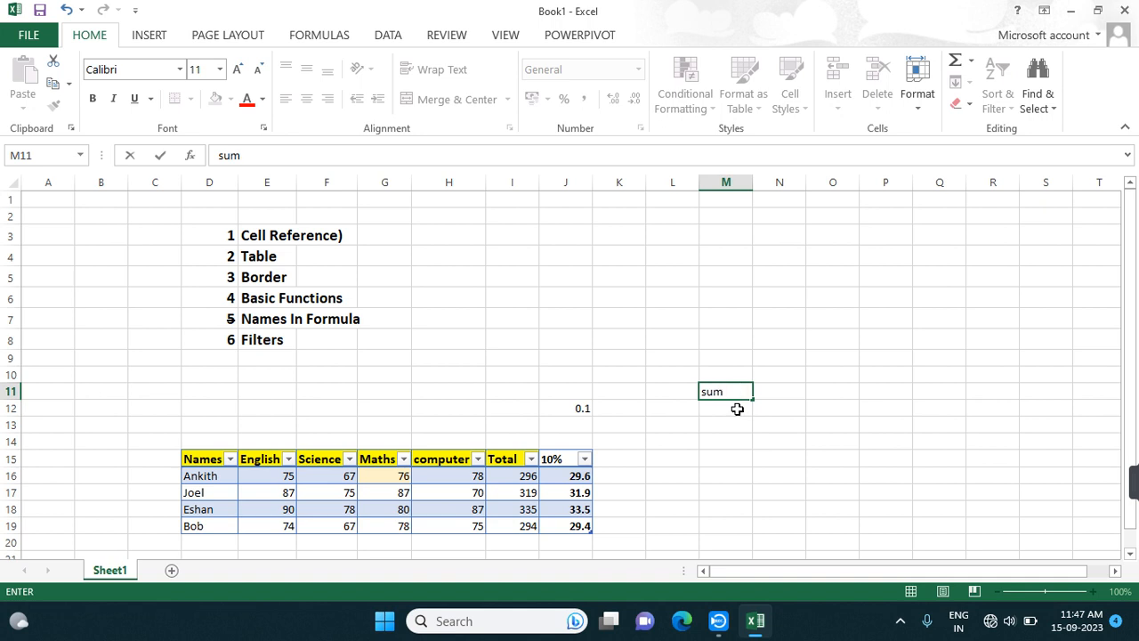
pyautogui.click(741, 406)
pyautogui.write('A')
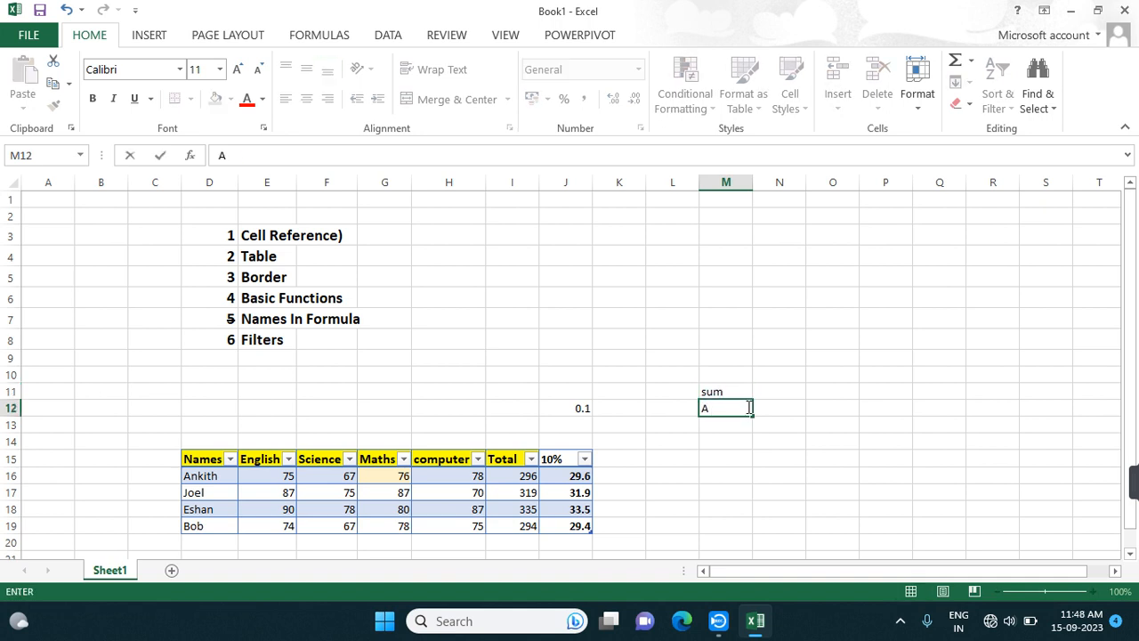
pyautogui.write('verage')
# - Enter the label length in cell M13, below the Average label
pyautogui.click(741, 426)
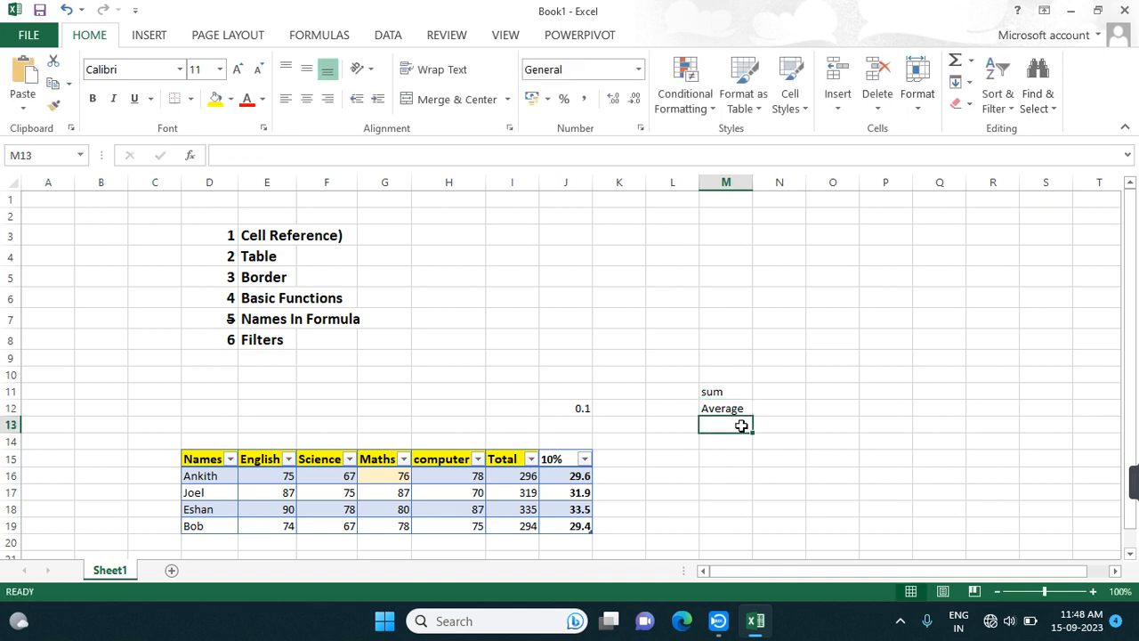
pyautogui.write('len')
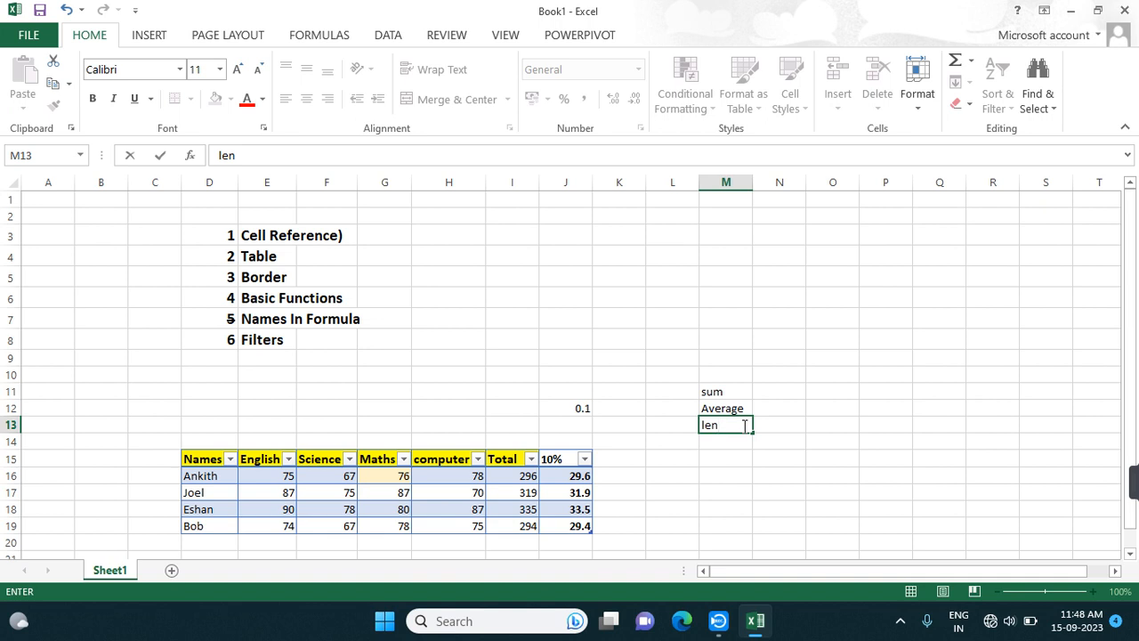
pyautogui.write('ght')
pyautogui.press('BackSpace')
pyautogui.press('BackSpace')
pyautogui.write('th')
pyautogui.press('Return')
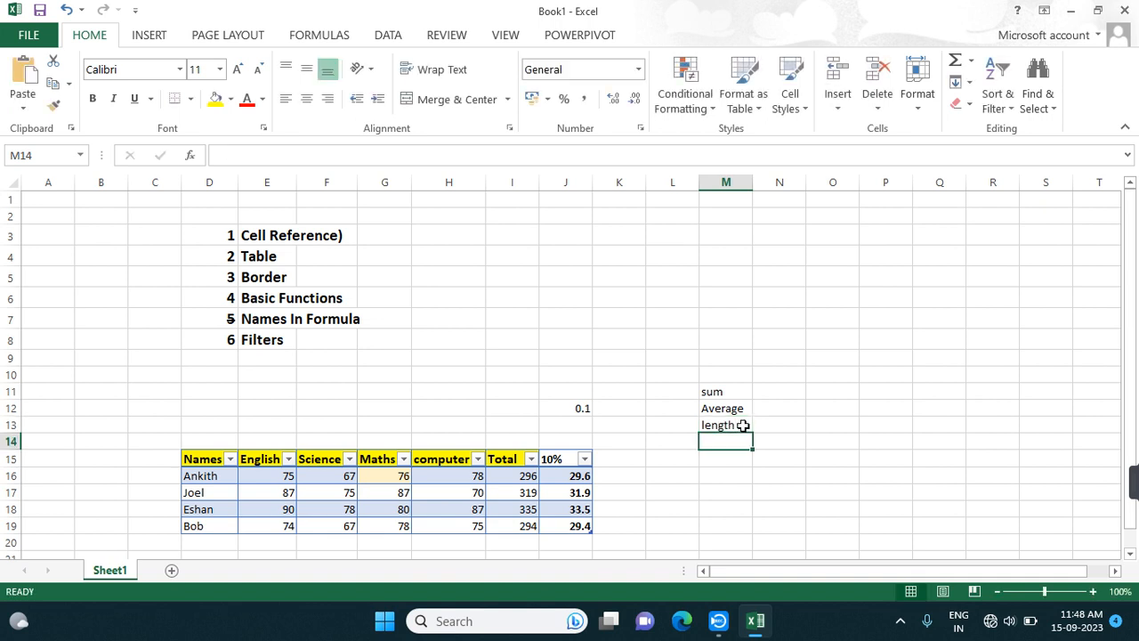
# - Continue the function list with count, max and min in cells M14 to M16
pyautogui.write('count')
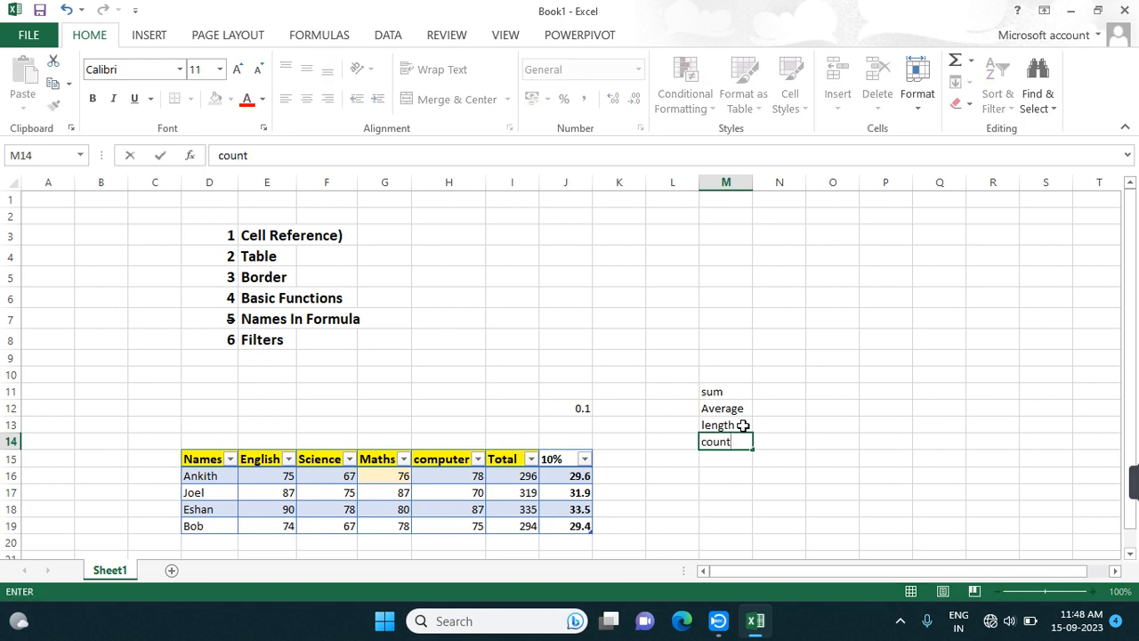
pyautogui.press('Return')
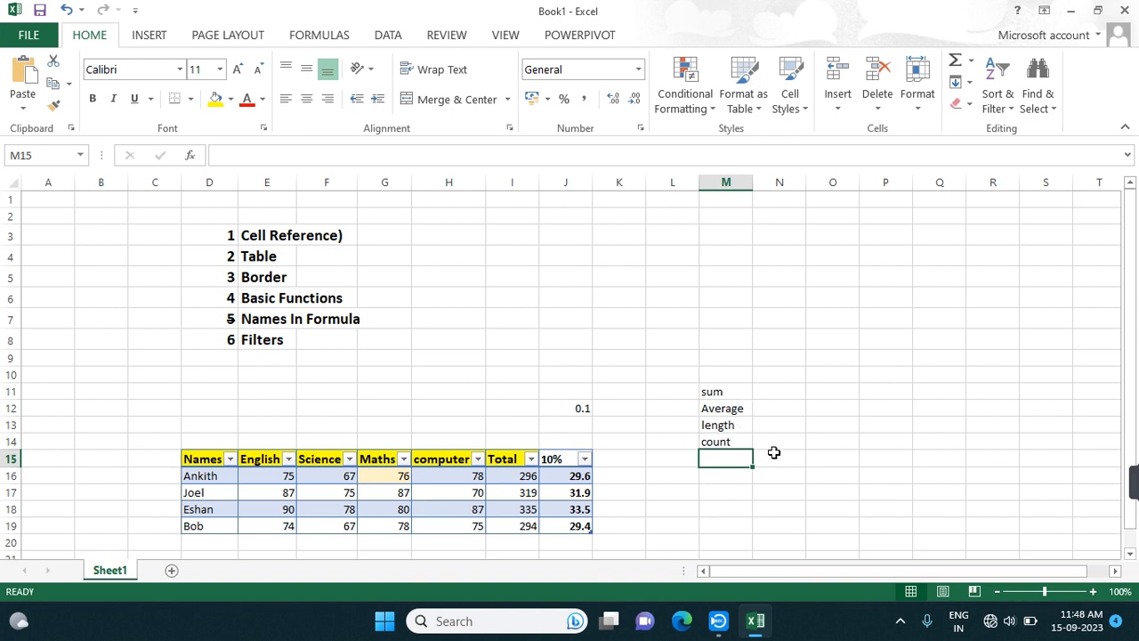
pyautogui.write('max')
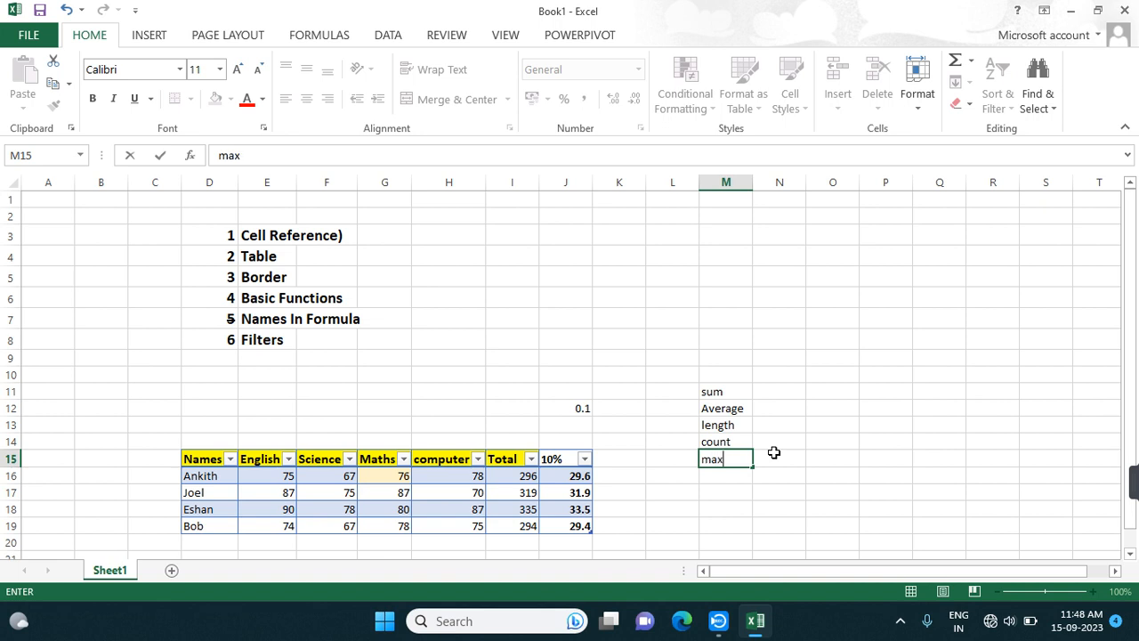
pyautogui.press('Return')
pyautogui.write('min')
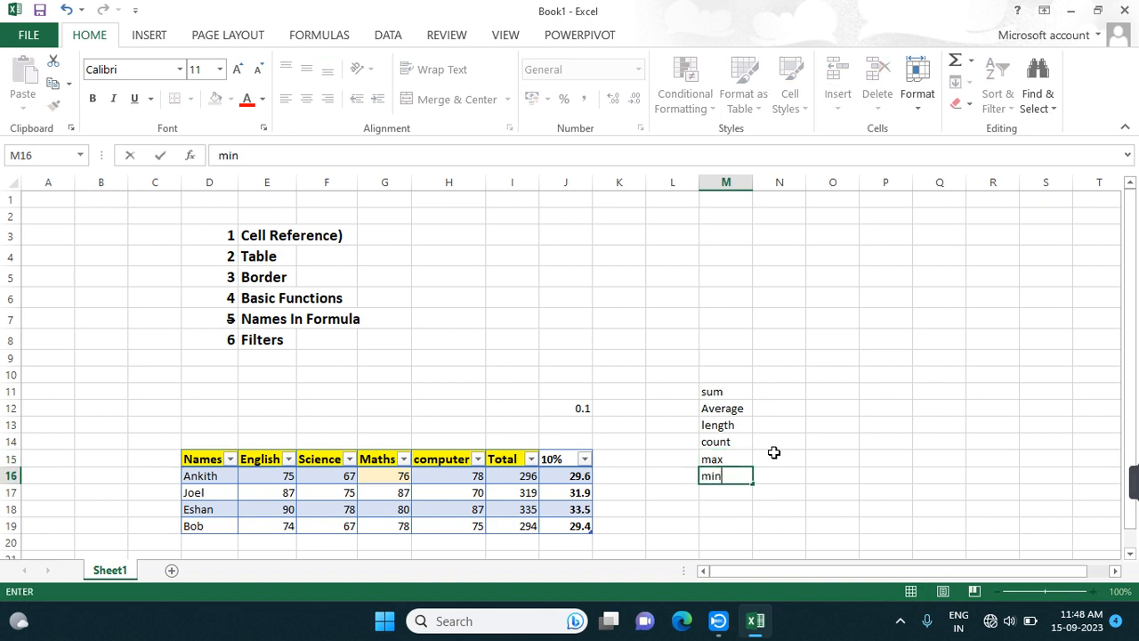
# - Copy the function list in M11:M16 and paste it starting at cell L5
pyautogui.scroll(-1, 826, 470)
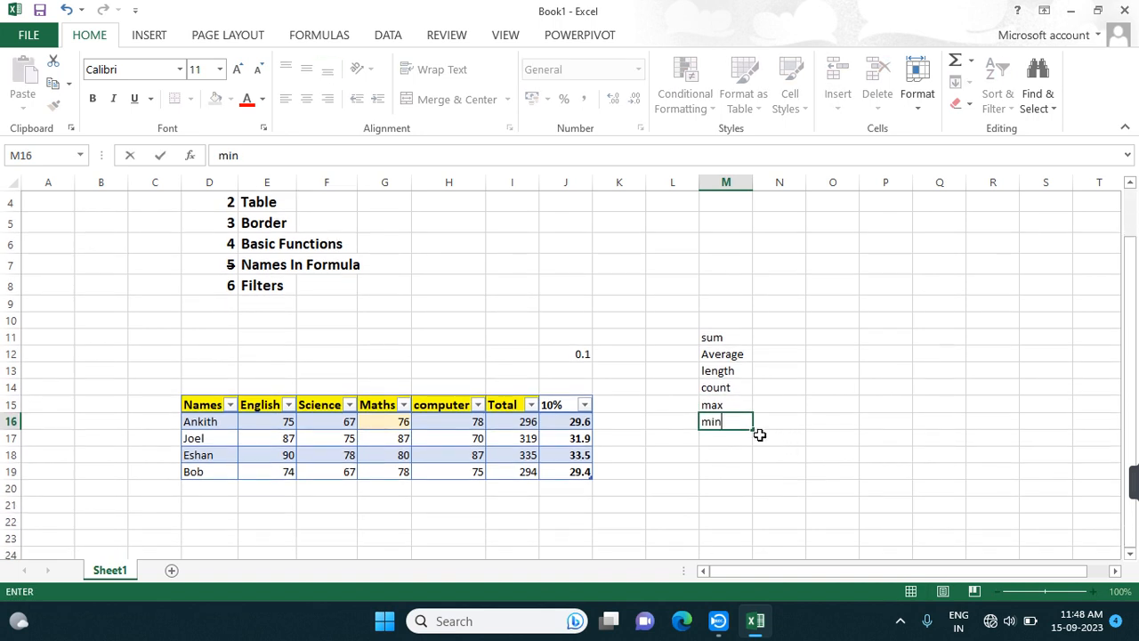
pyautogui.moveTo(712, 337); pyautogui.dragTo(726, 419)
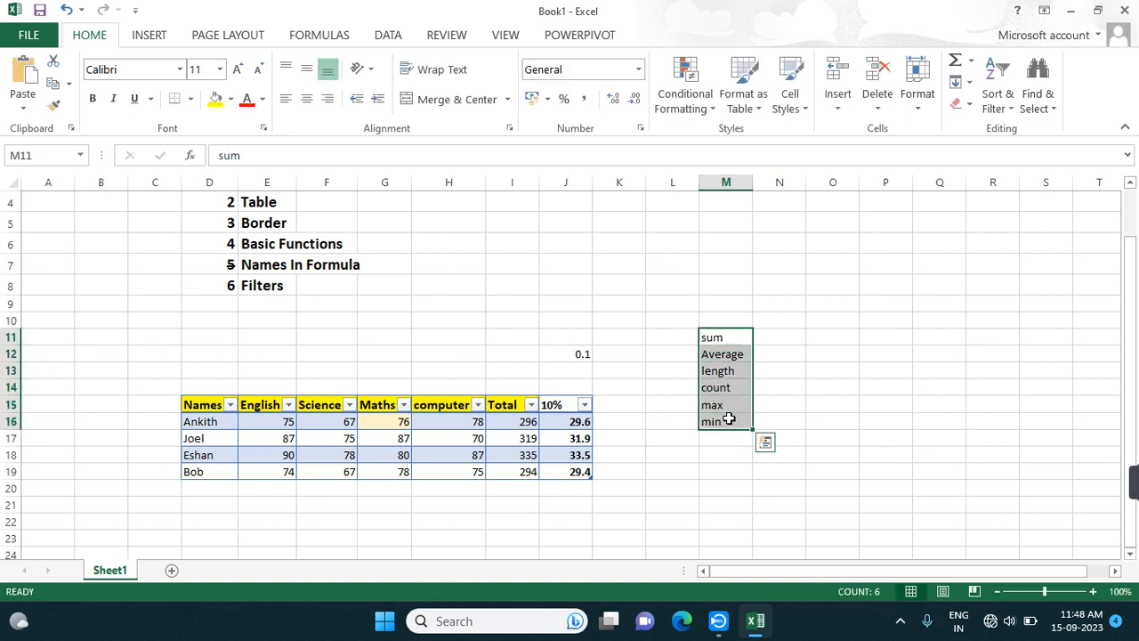
pyautogui.hotkey('ctrl', 'c')
pyautogui.click(669, 225)
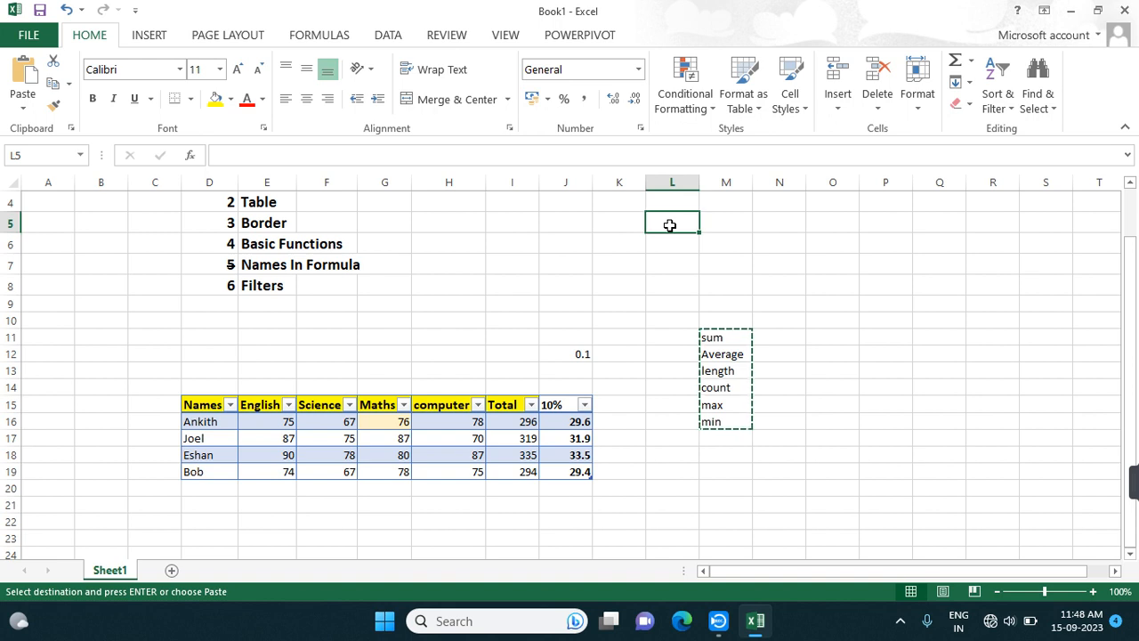
pyautogui.hotkey('ctrl', 'v')
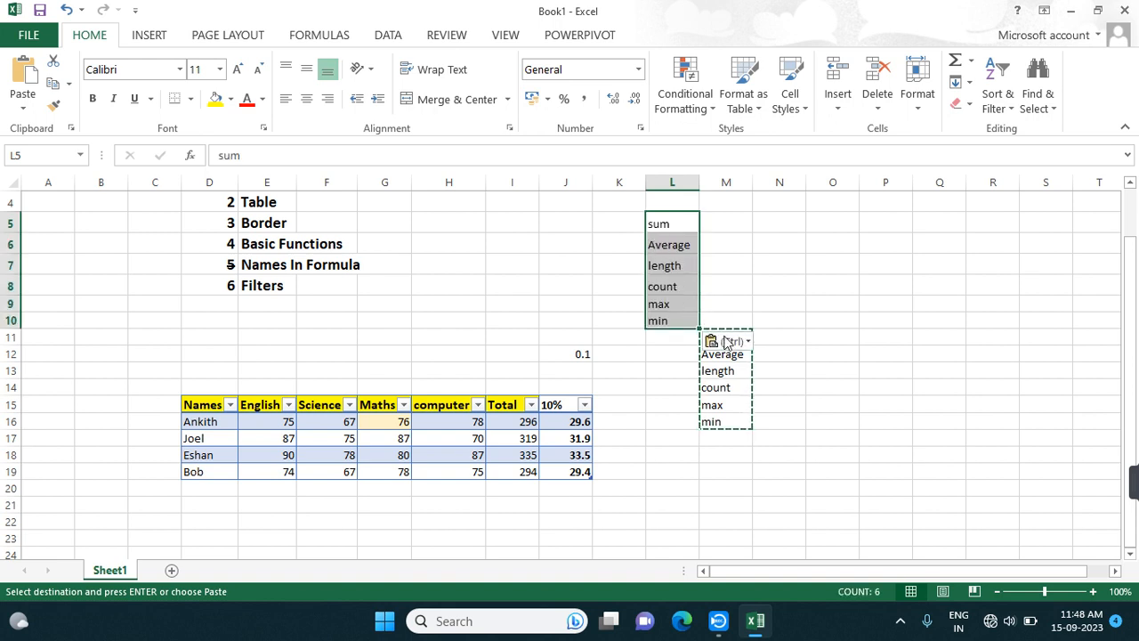
# - Clear the original function labels from cells M11 to M16, keeping the pasted copy in column L
pyautogui.click(738, 418)
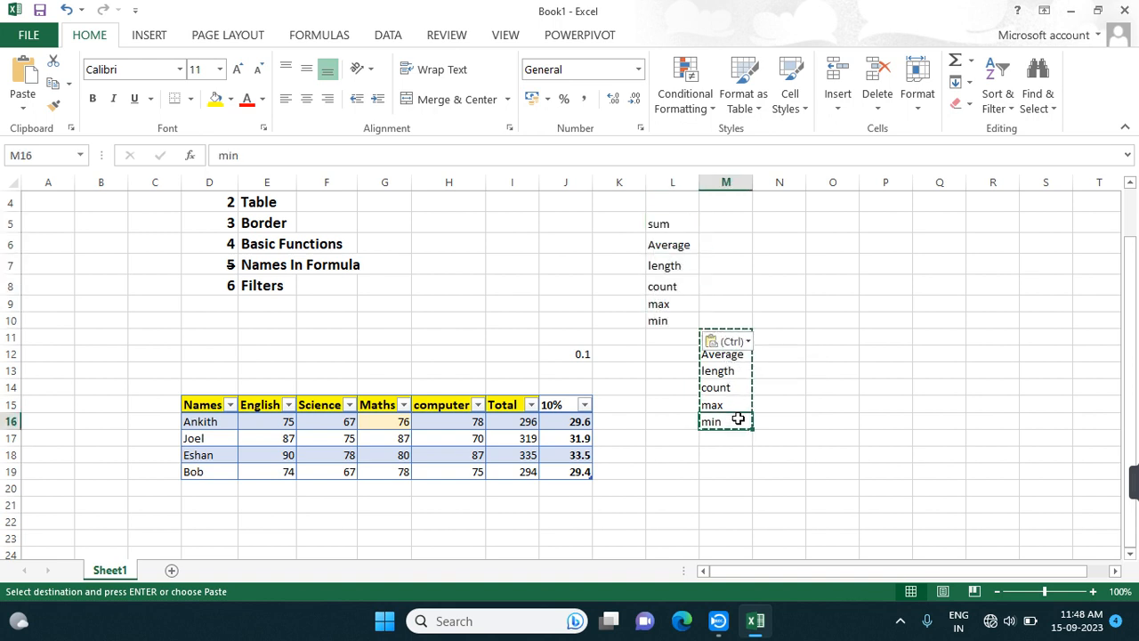
pyautogui.press('BackSpace')
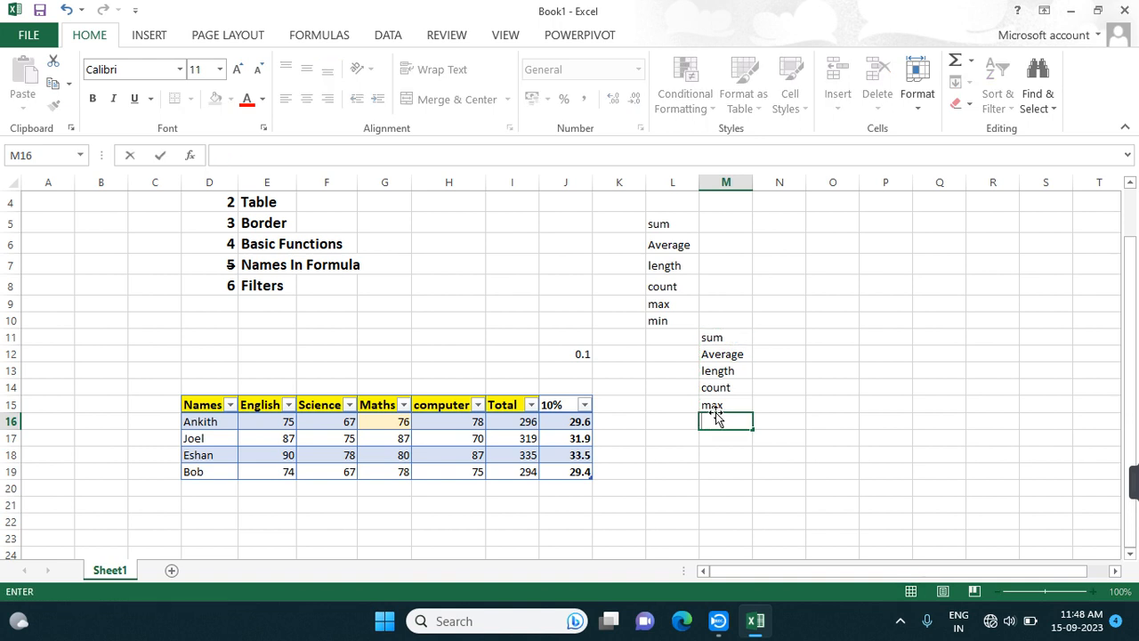
pyautogui.click(745, 340)
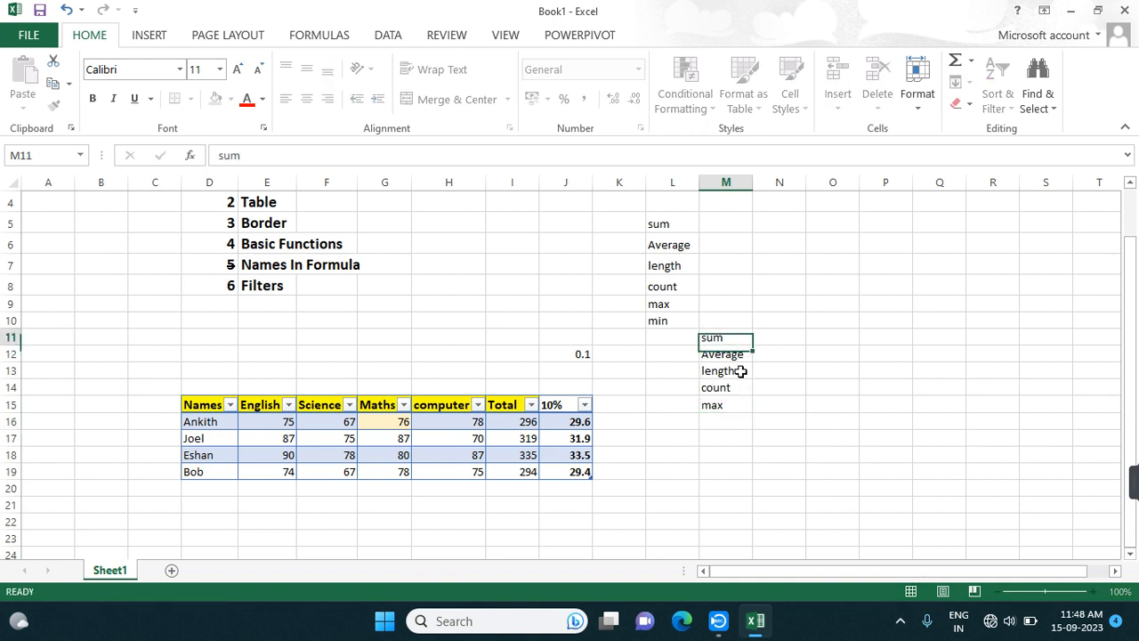
pyautogui.keyDown('shift'); pyautogui.click(732, 407); pyautogui.keyUp('shift')
pyautogui.press('BackSpace')
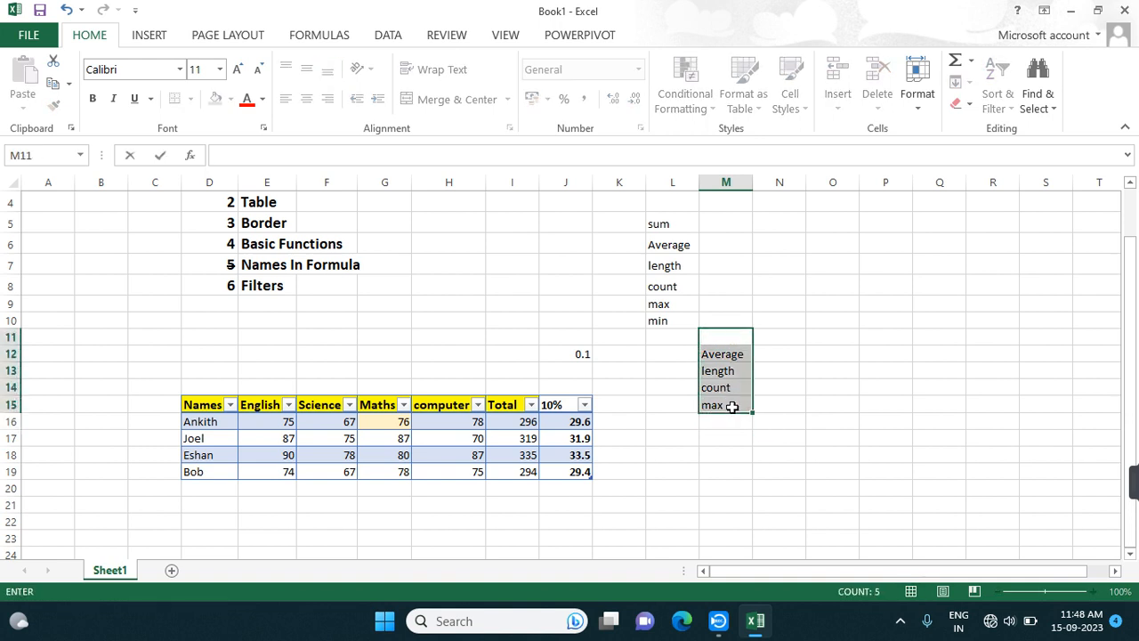
pyautogui.click(732, 407)
pyautogui.press('BackSpace')
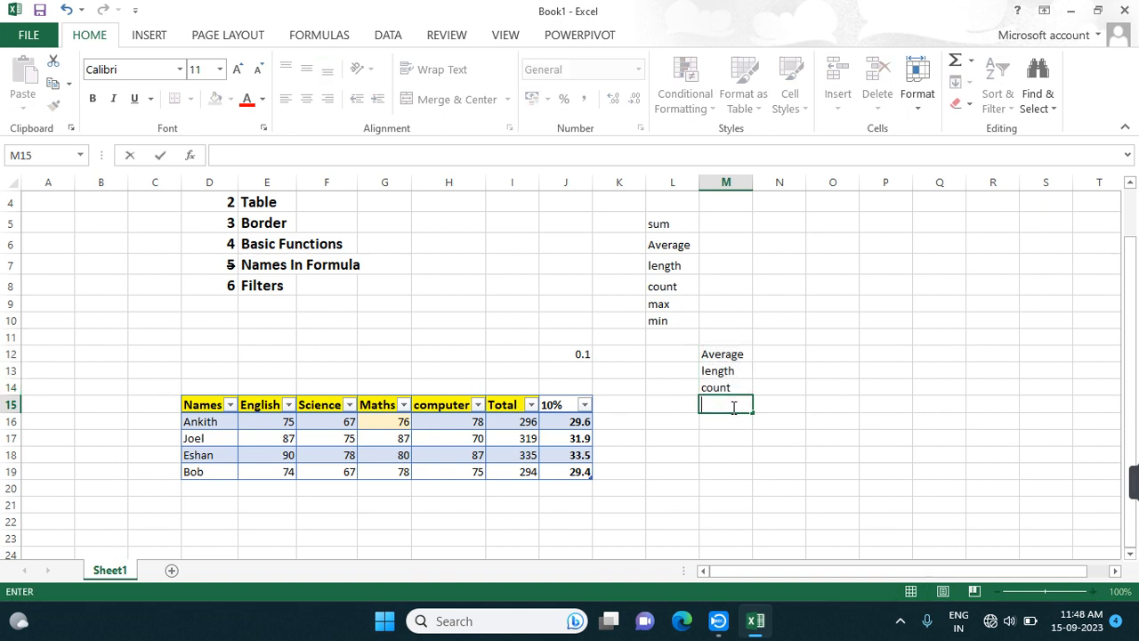
pyautogui.click(732, 388)
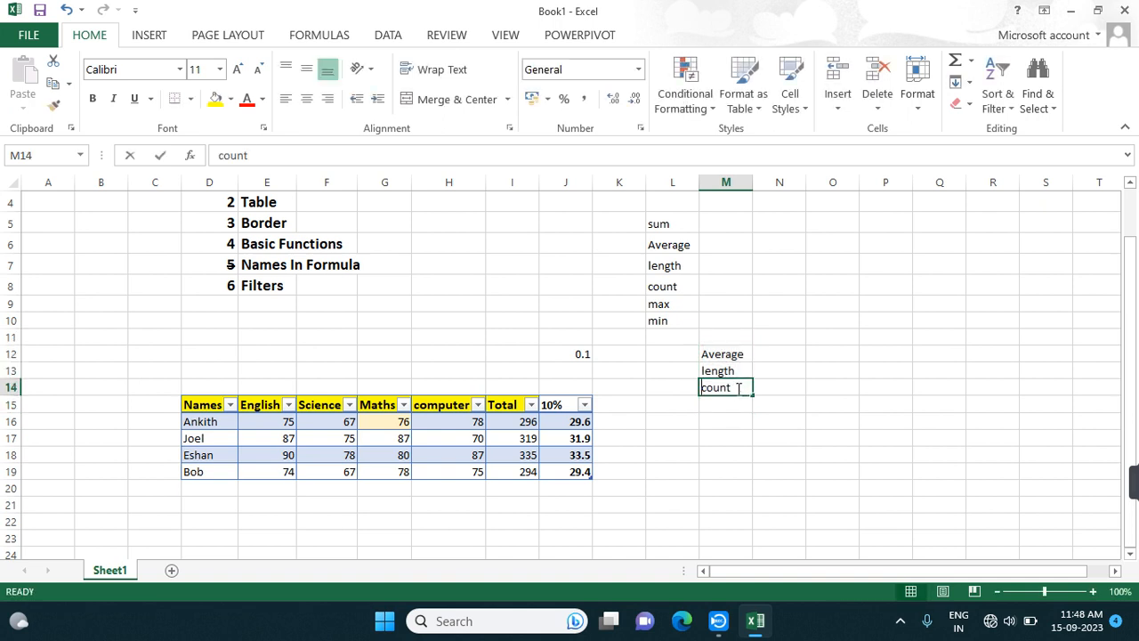
pyautogui.press('BackSpace')
pyautogui.click(740, 368)
pyautogui.press('BackSpace')
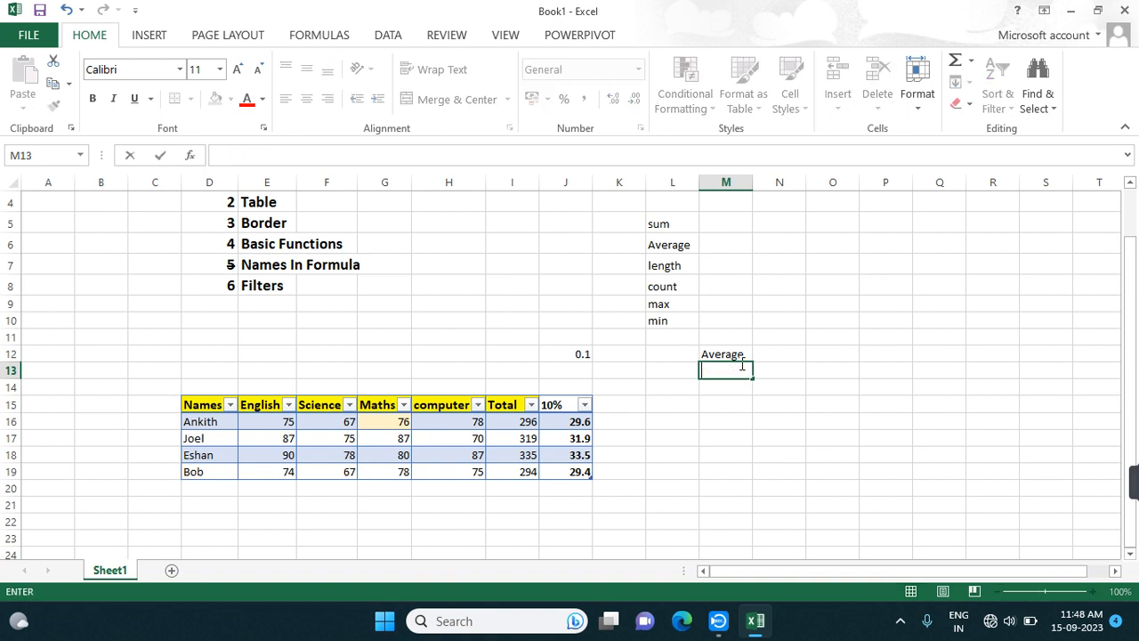
pyautogui.click(749, 354)
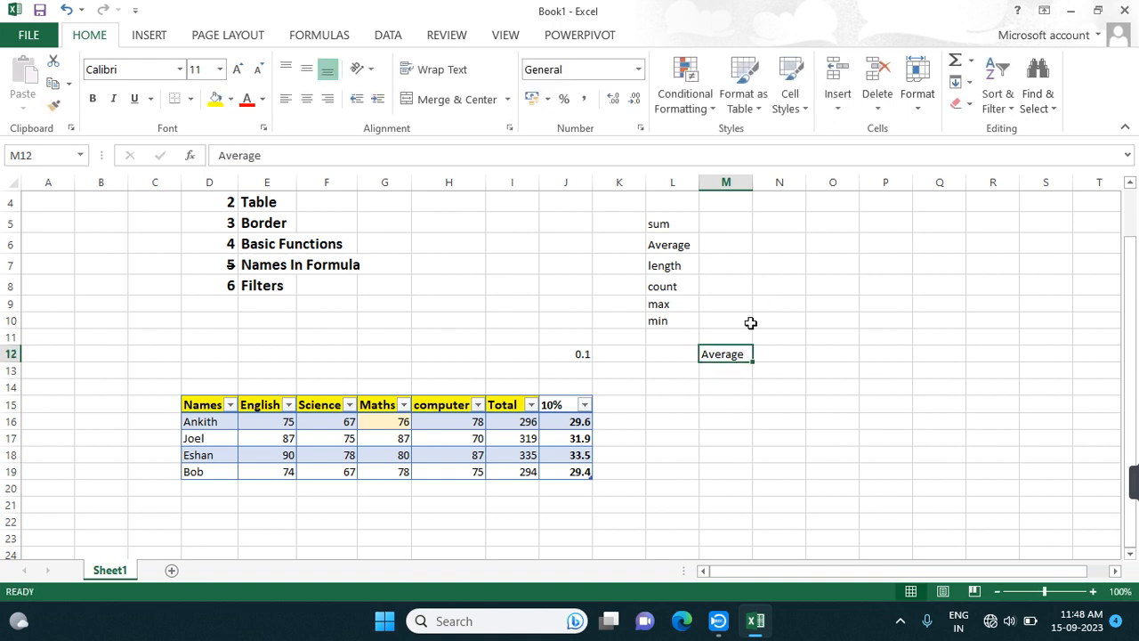
pyautogui.press('BackSpace')
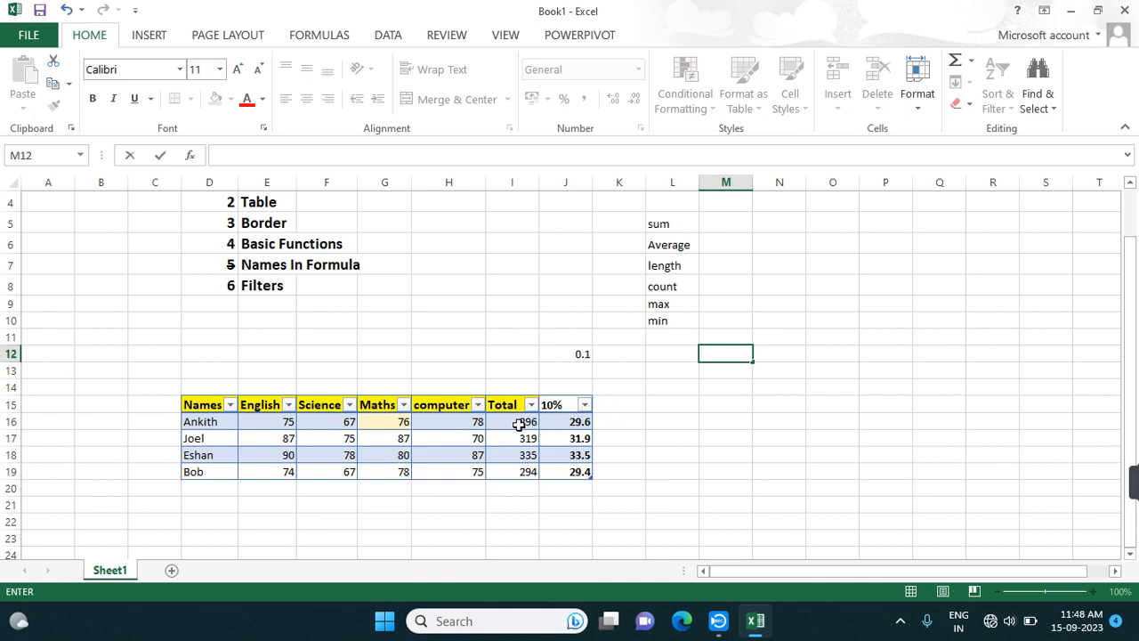
# - Enter a SUM formula in cell K16 that adds the first student's marks from English to computer
pyautogui.click(615, 408)
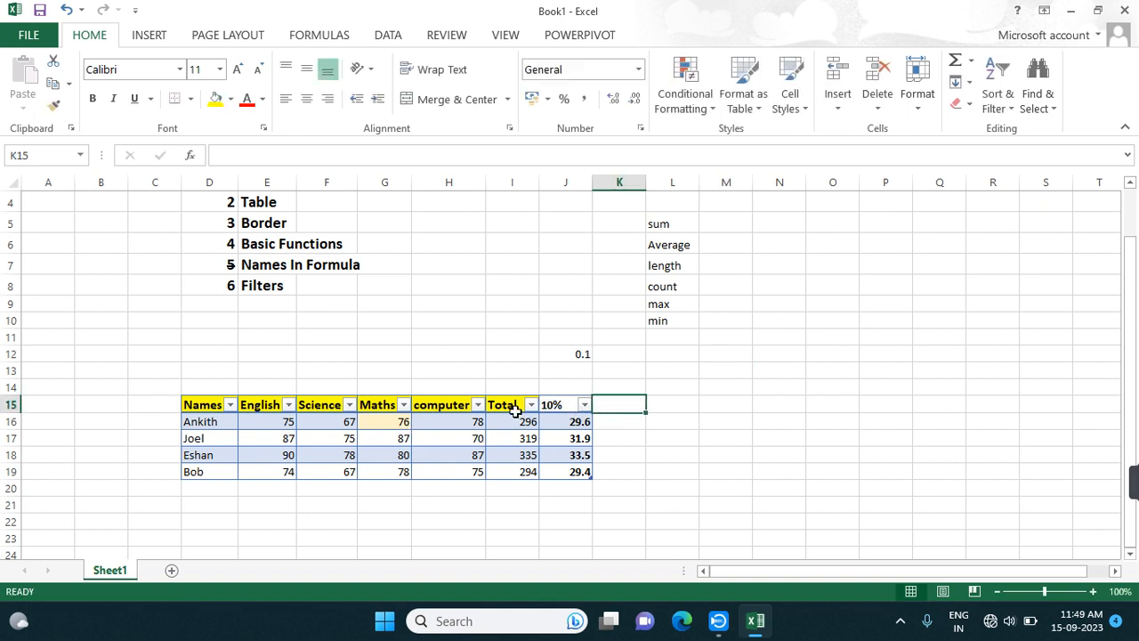
pyautogui.click(614, 419)
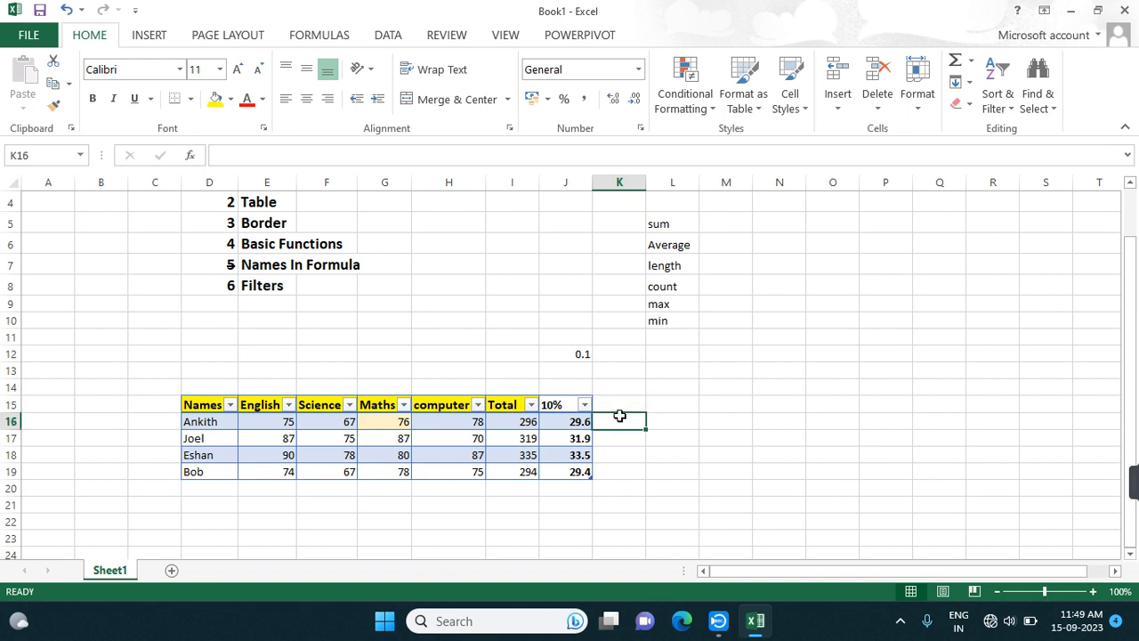
pyautogui.write('=')
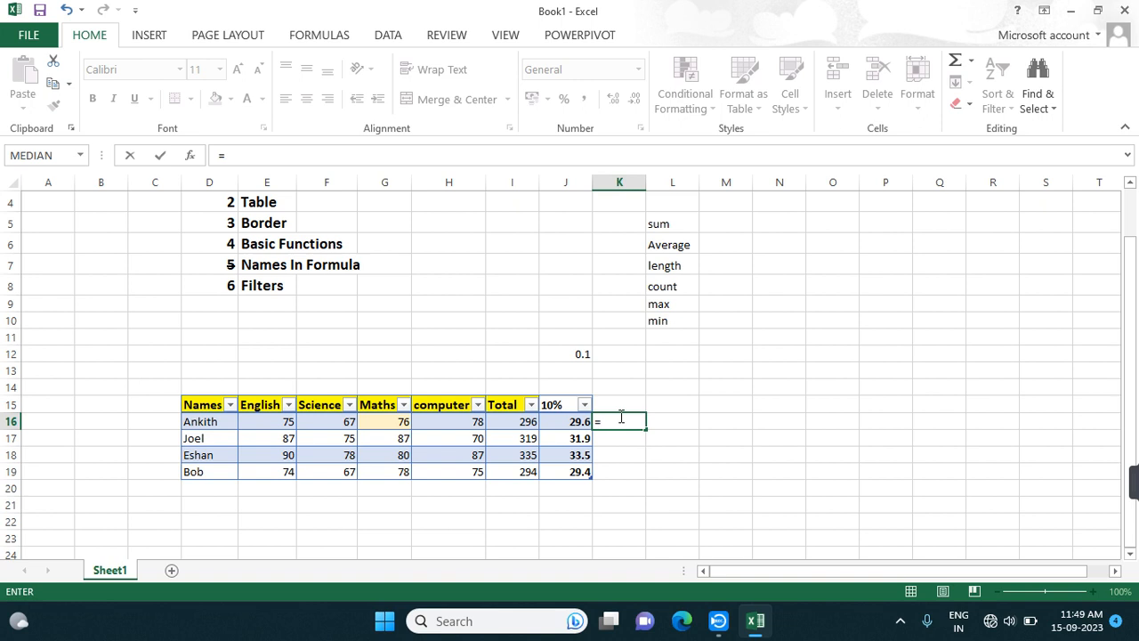
pyautogui.write('sum')
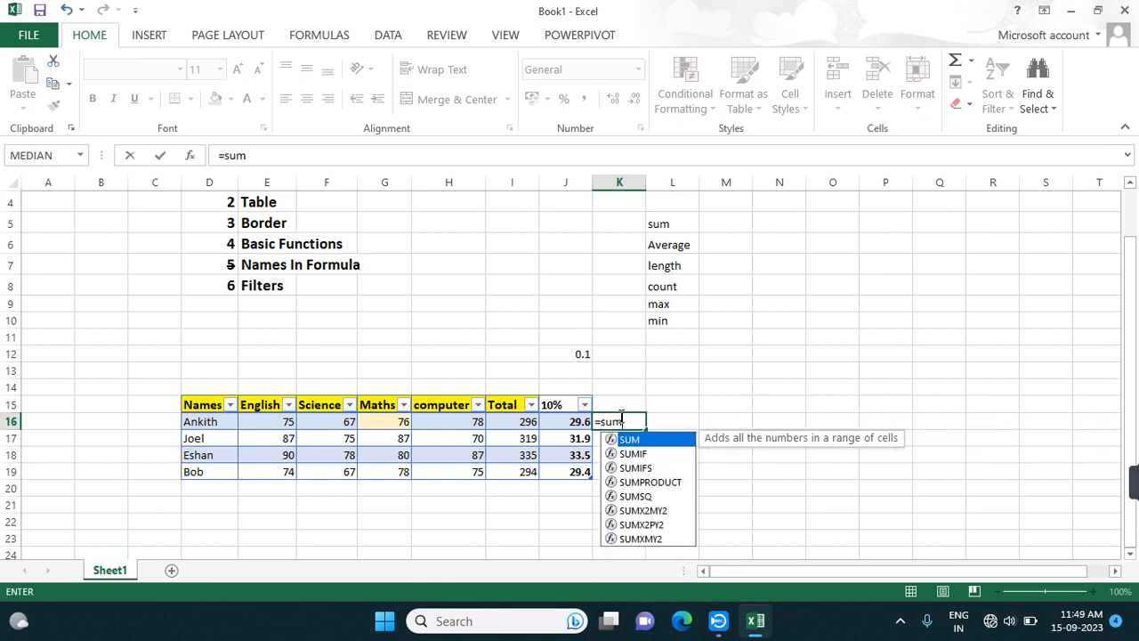
pyautogui.write('(')
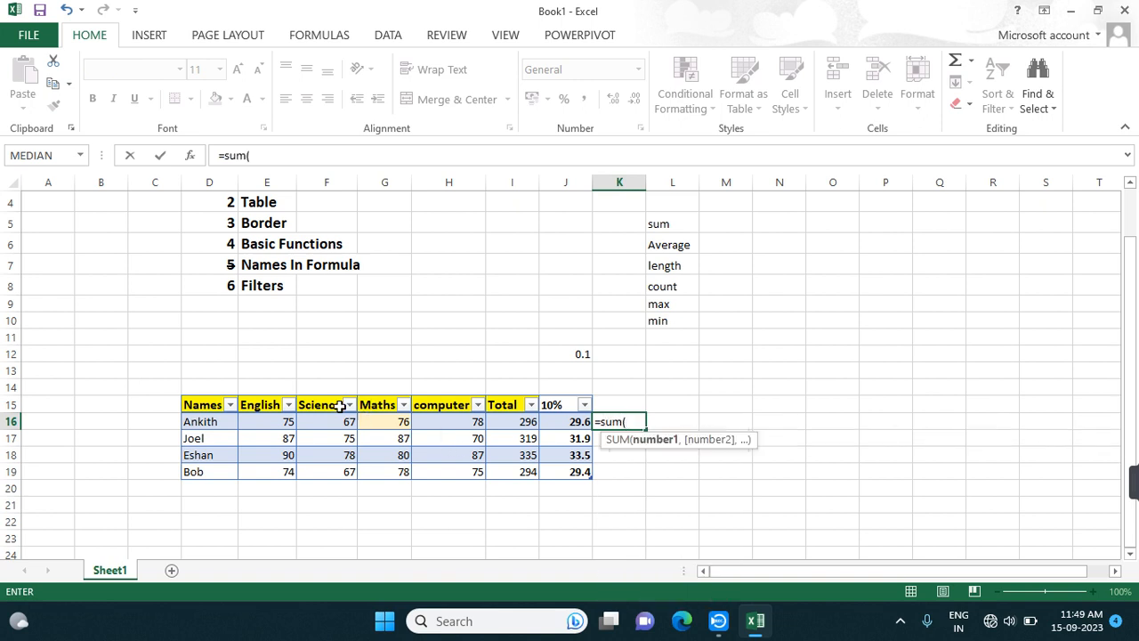
pyautogui.moveTo(276, 419); pyautogui.dragTo(464, 427)
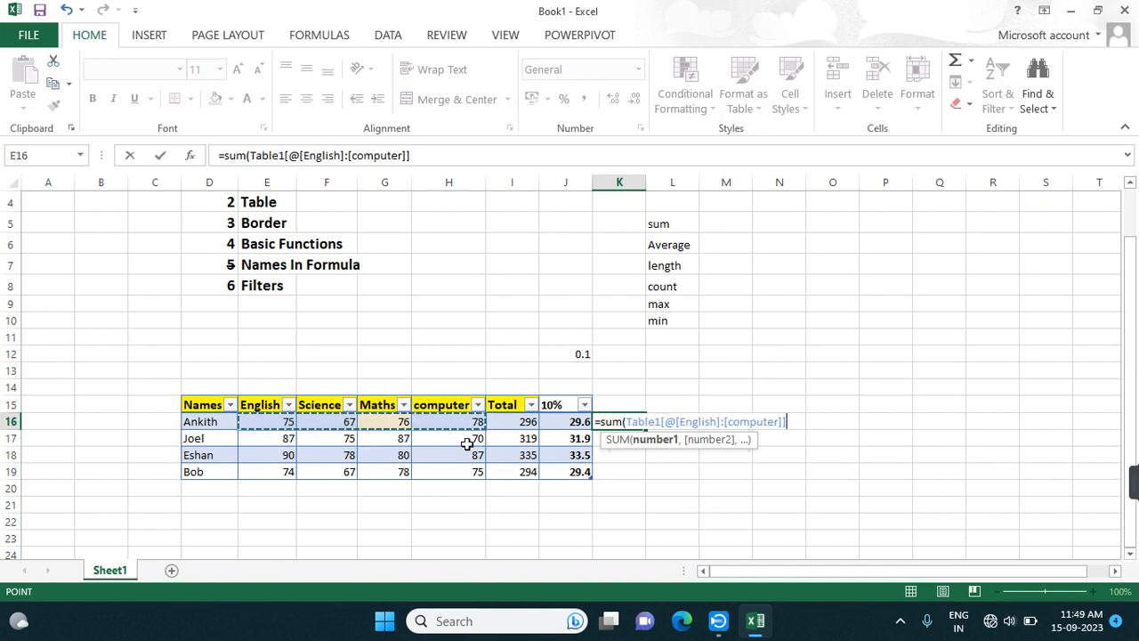
pyautogui.write(')')
pyautogui.press('Return')
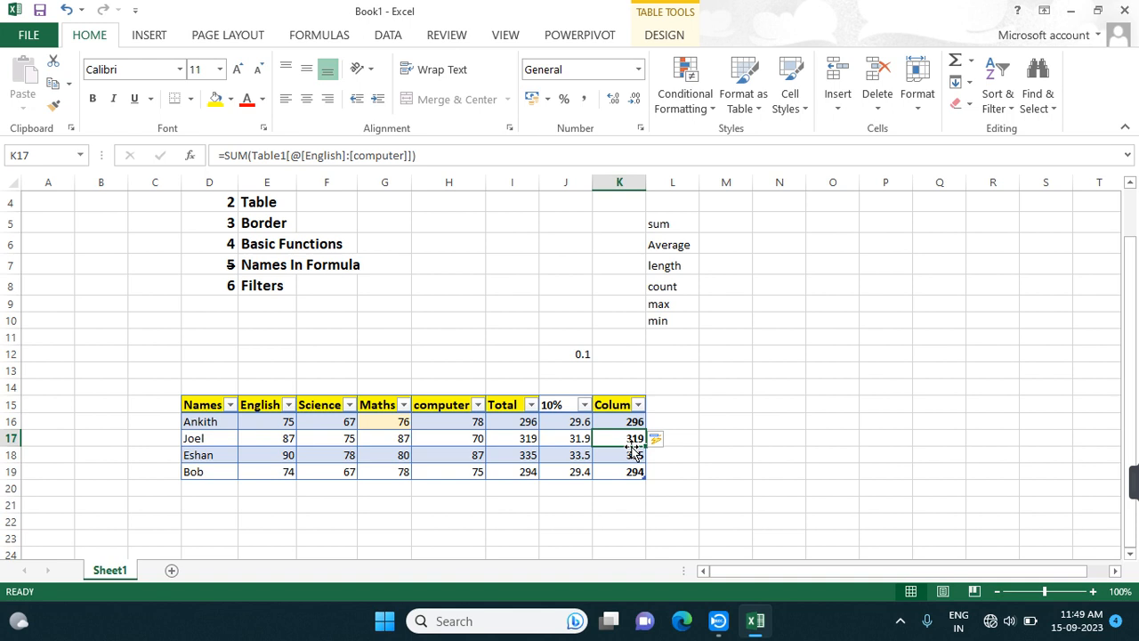
# - Add an average column headed in L15, with an AVERAGE formula in L16 over the English to computer marks
pyautogui.click(666, 405)
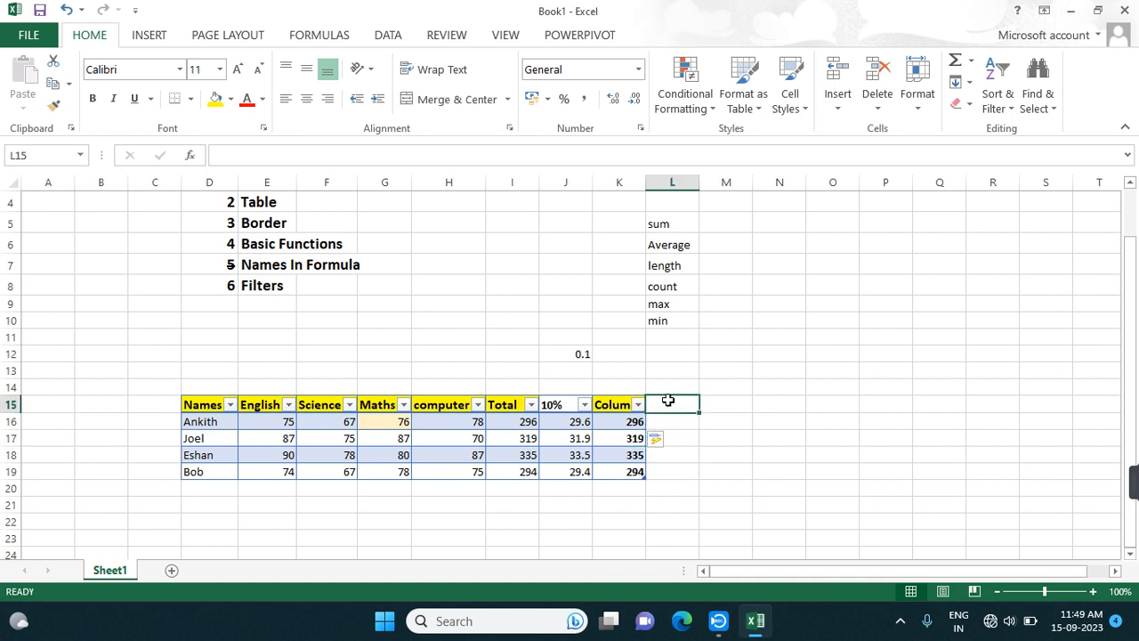
pyautogui.write('av')
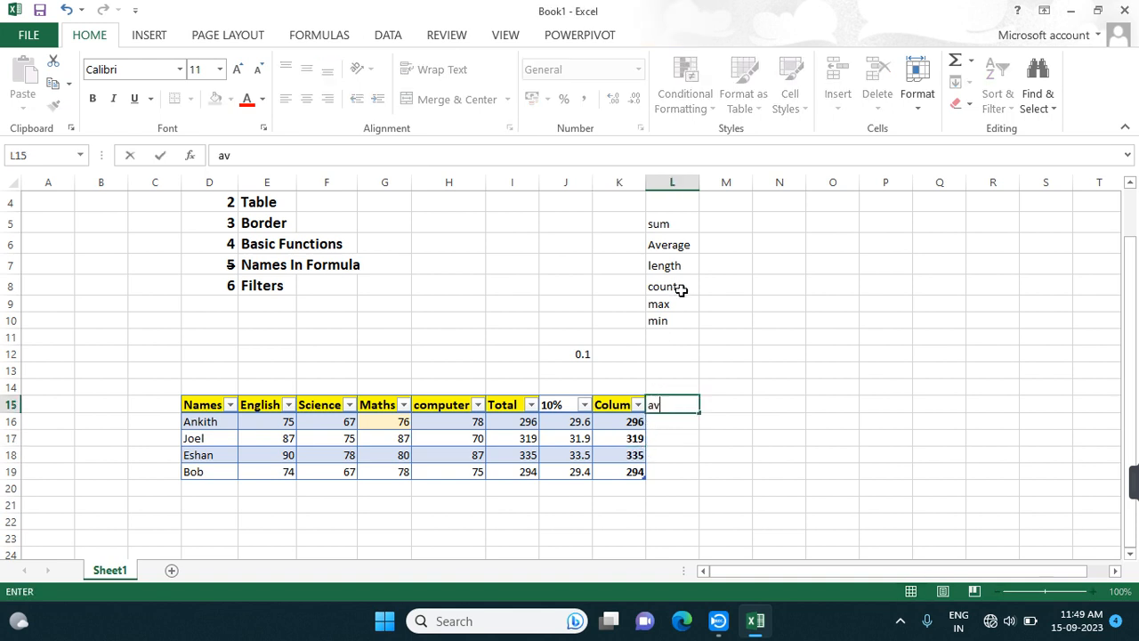
pyautogui.write('erage')
pyautogui.click(679, 420)
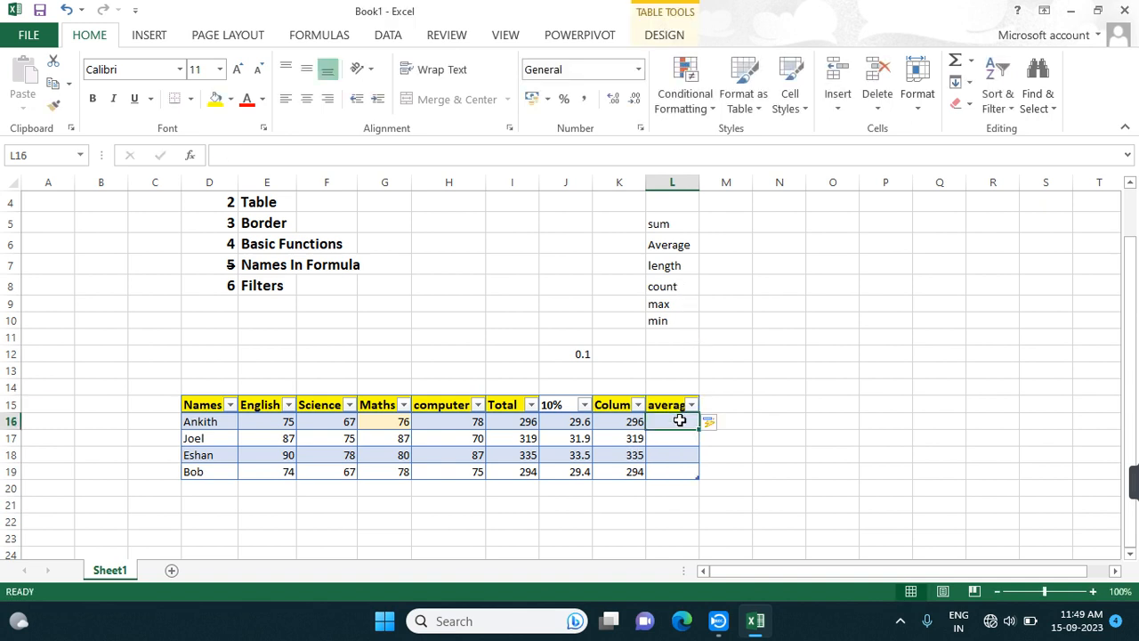
pyautogui.write('=aver')
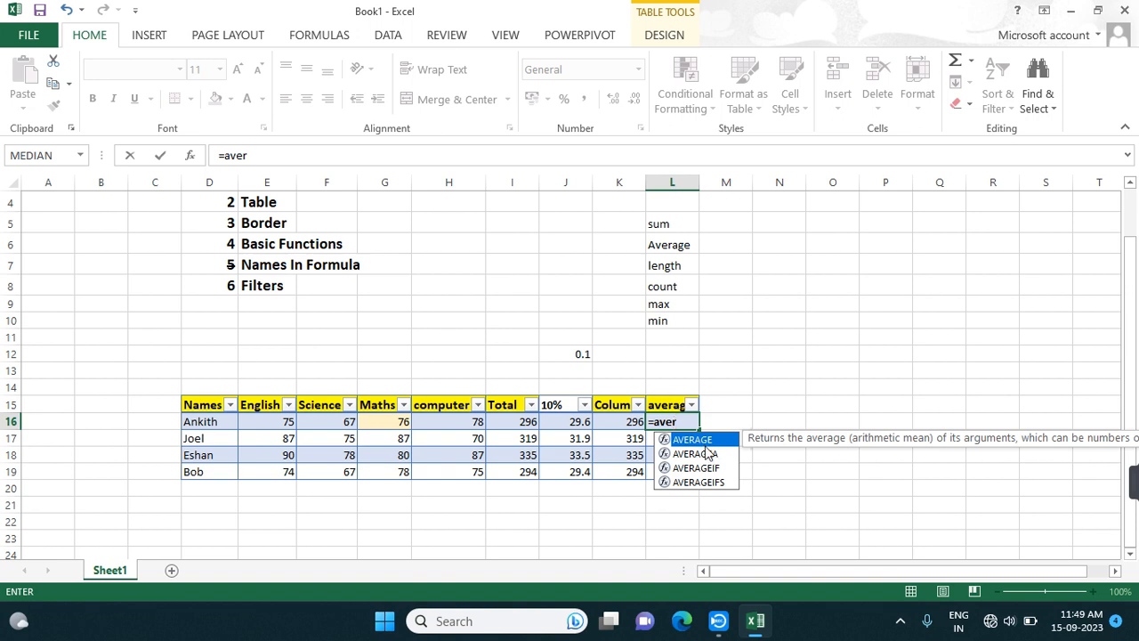
pyautogui.doubleClick(702, 439)
pyautogui.moveTo(283, 421); pyautogui.dragTo(449, 427)
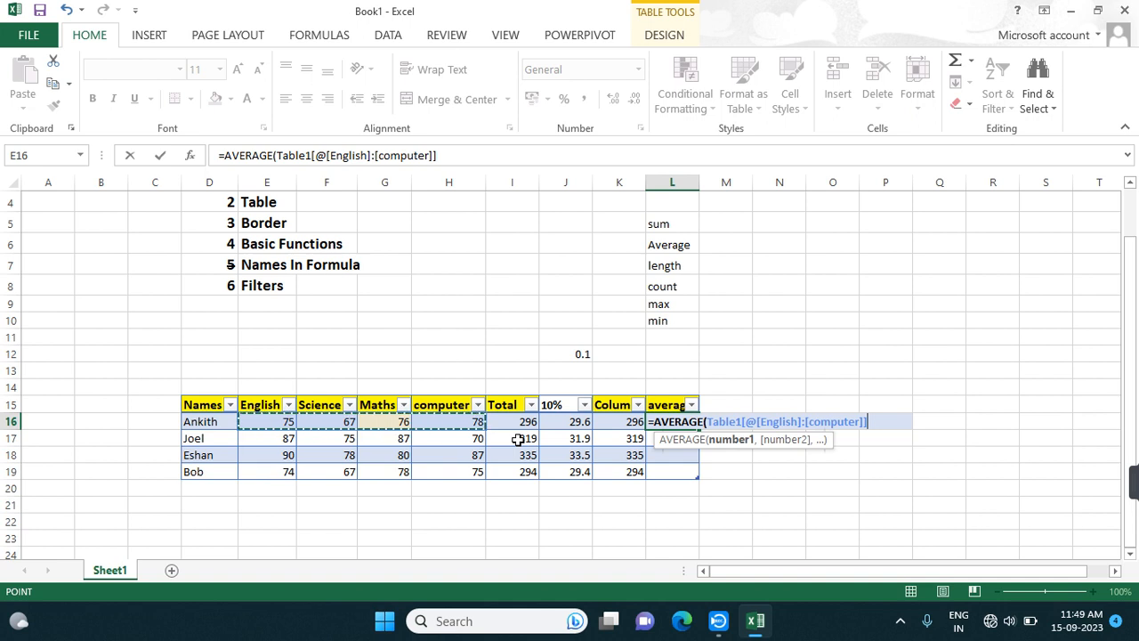
pyautogui.press('Return')
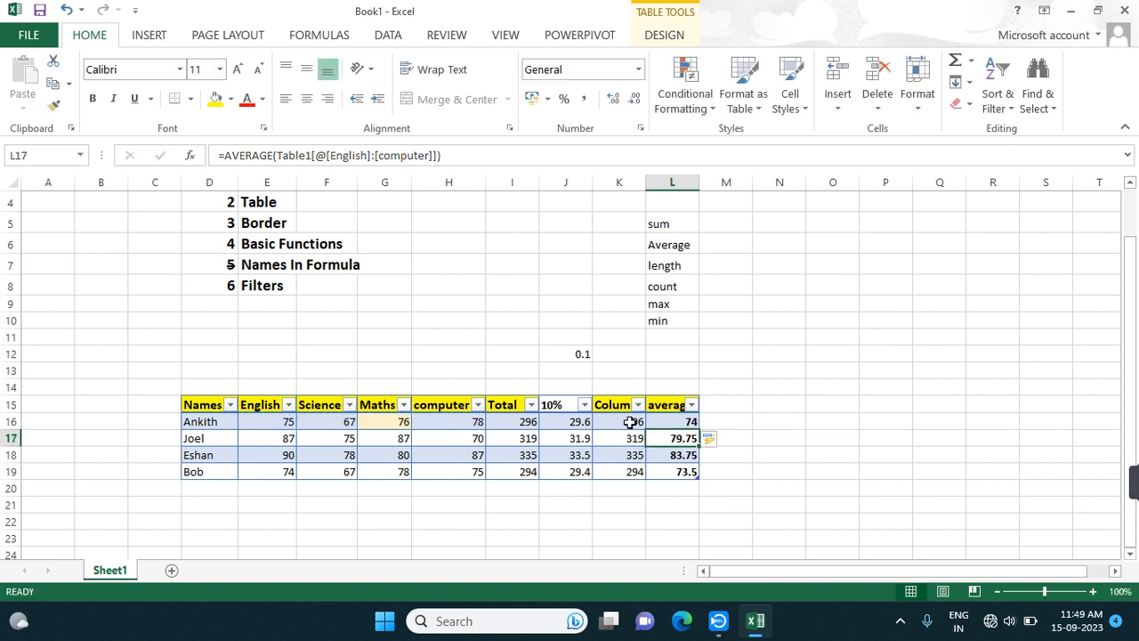
# - Add a length column headed in M15, with a LEN formula in M16 that refers to the Names column
pyautogui.click(716, 405)
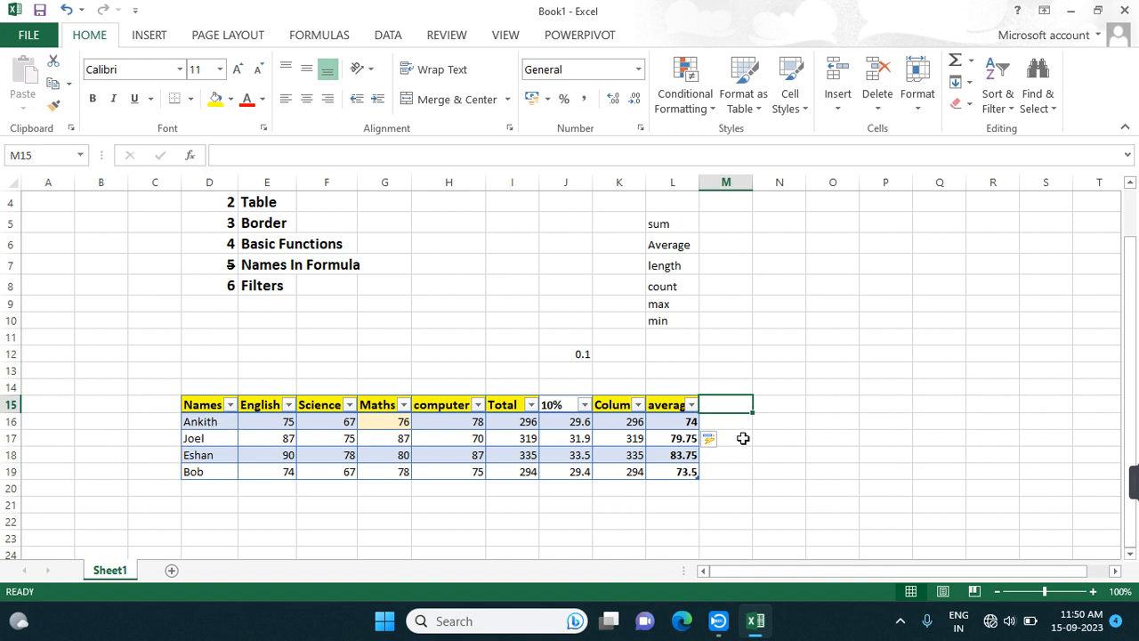
pyautogui.write('len')
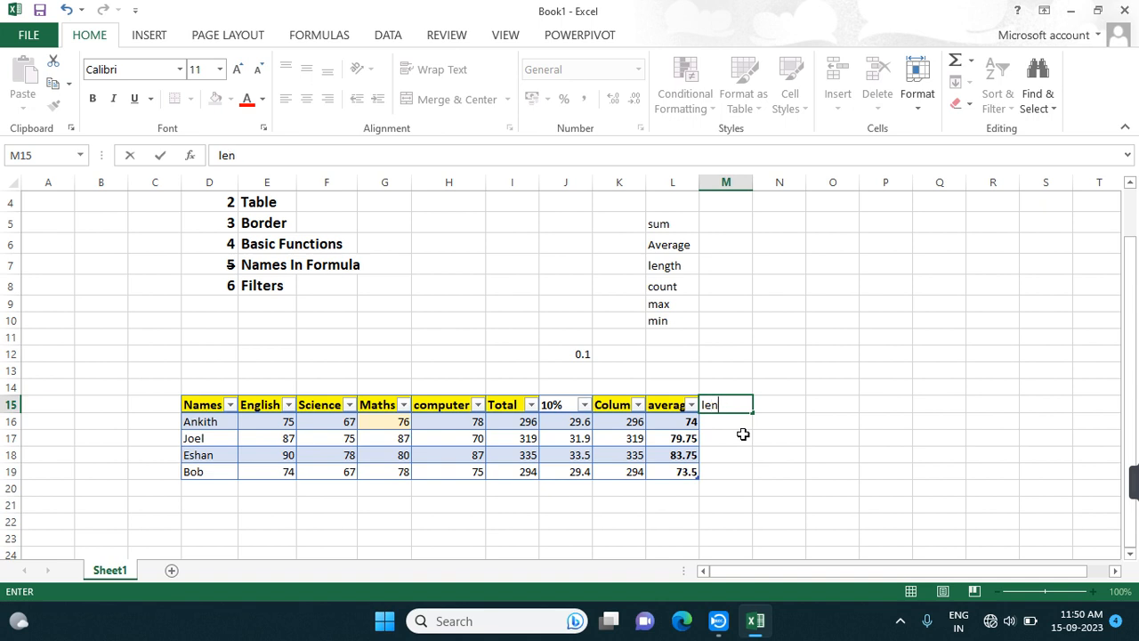
pyautogui.write('ght')
pyautogui.press('Return')
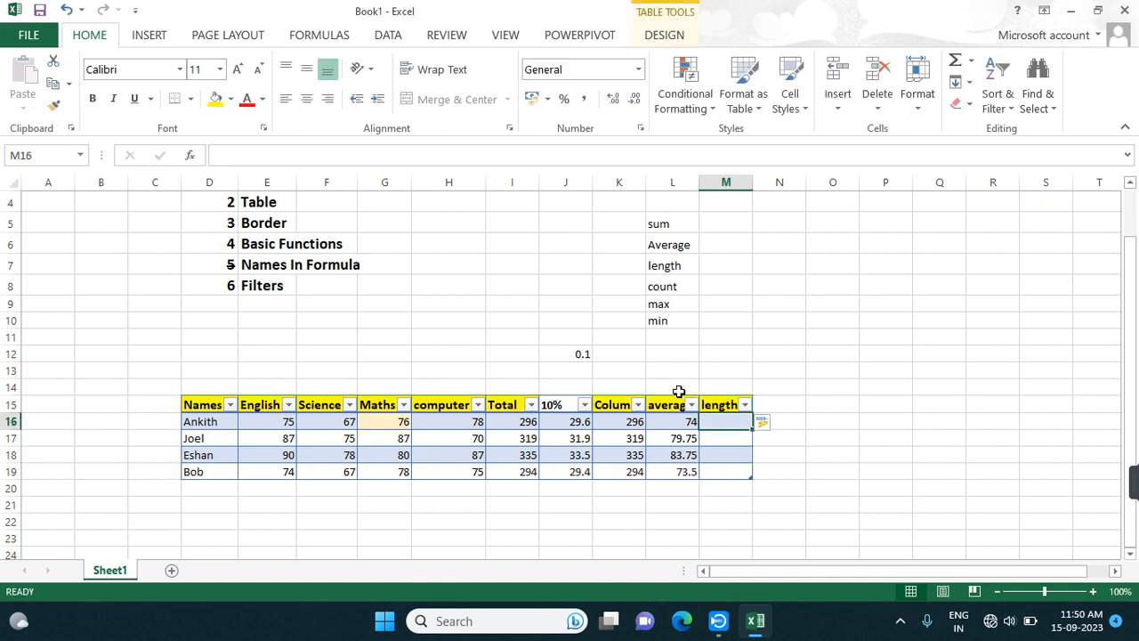
pyautogui.write('=')
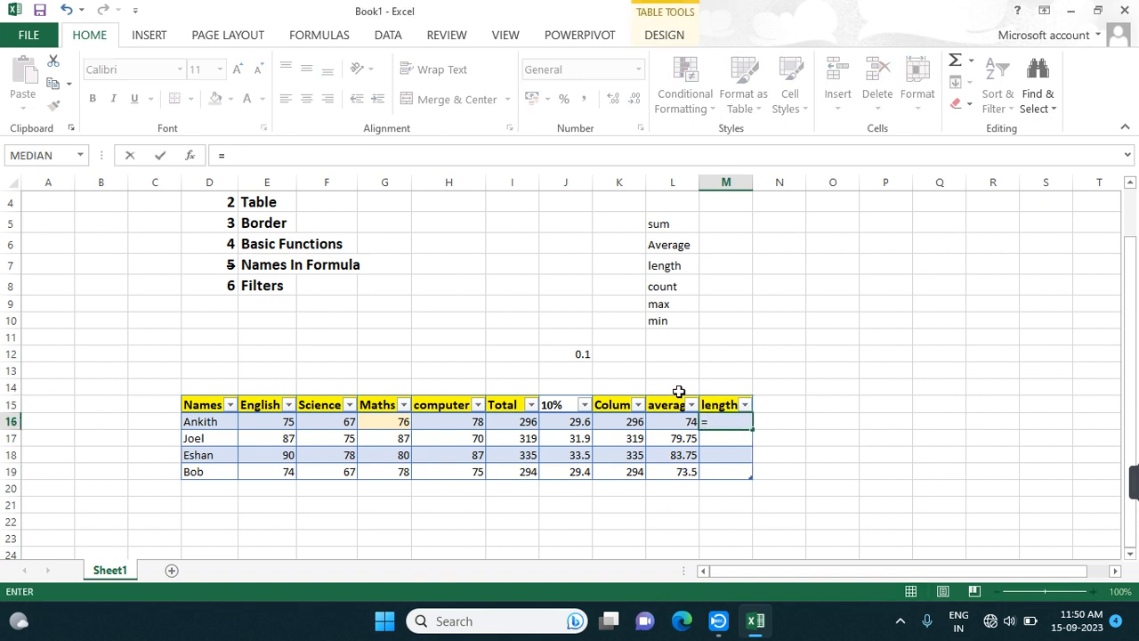
pyautogui.write('len')
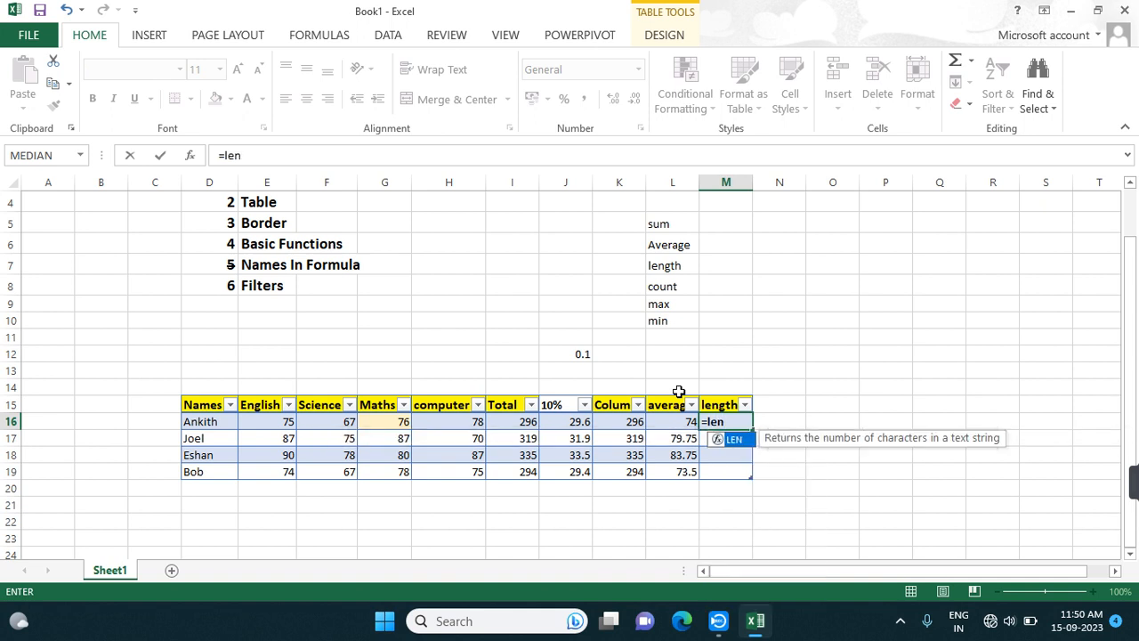
pyautogui.write('(')
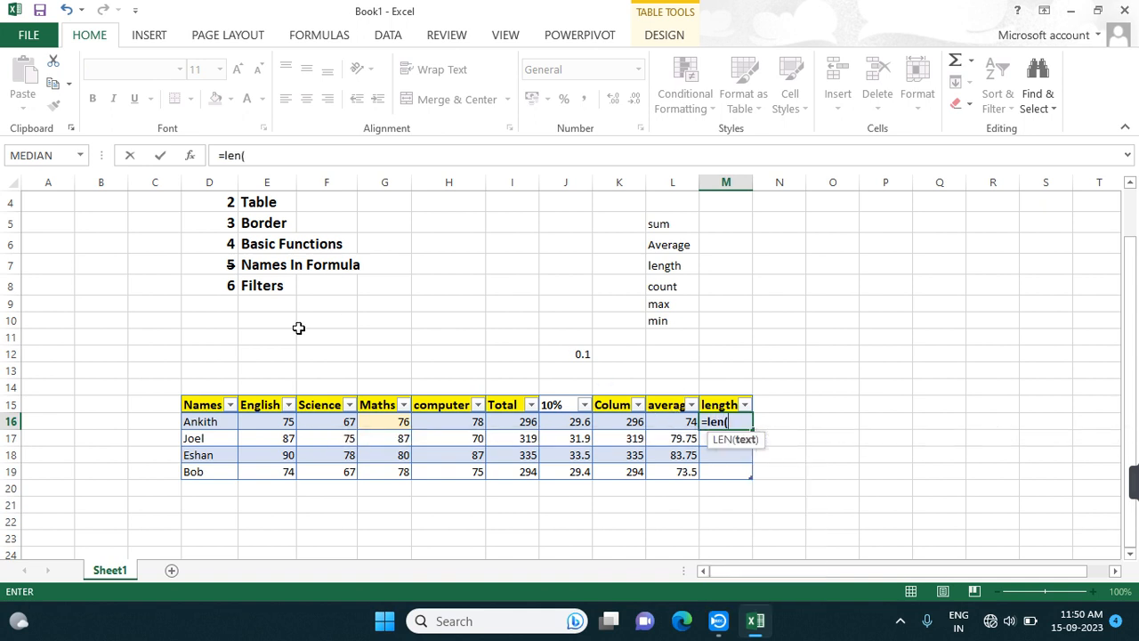
pyautogui.click(224, 420)
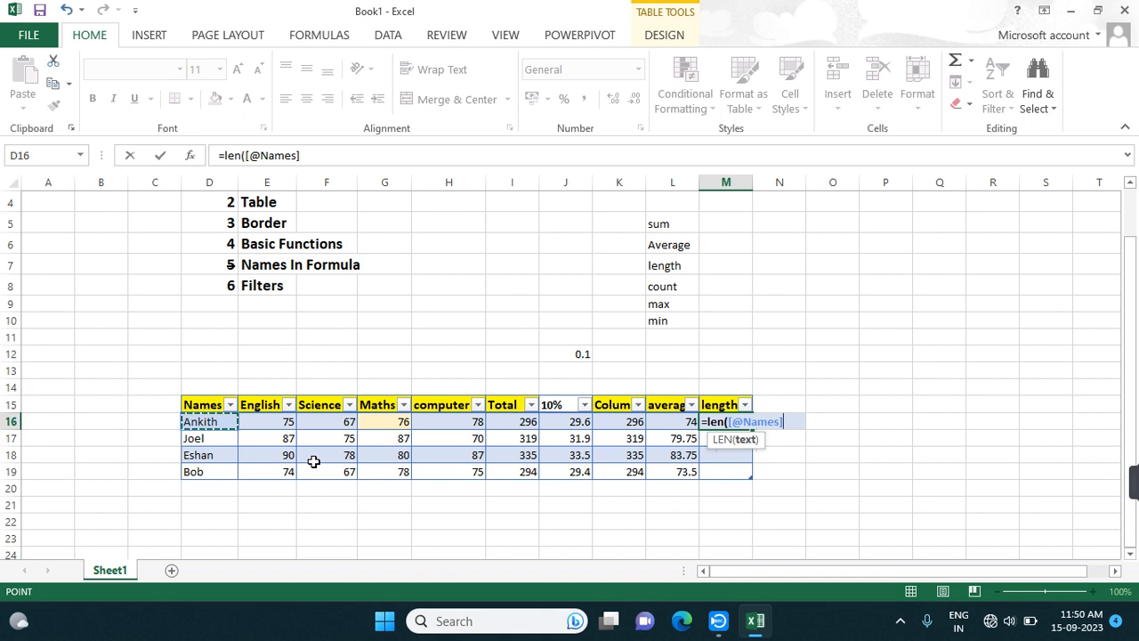
pyautogui.press('Return')
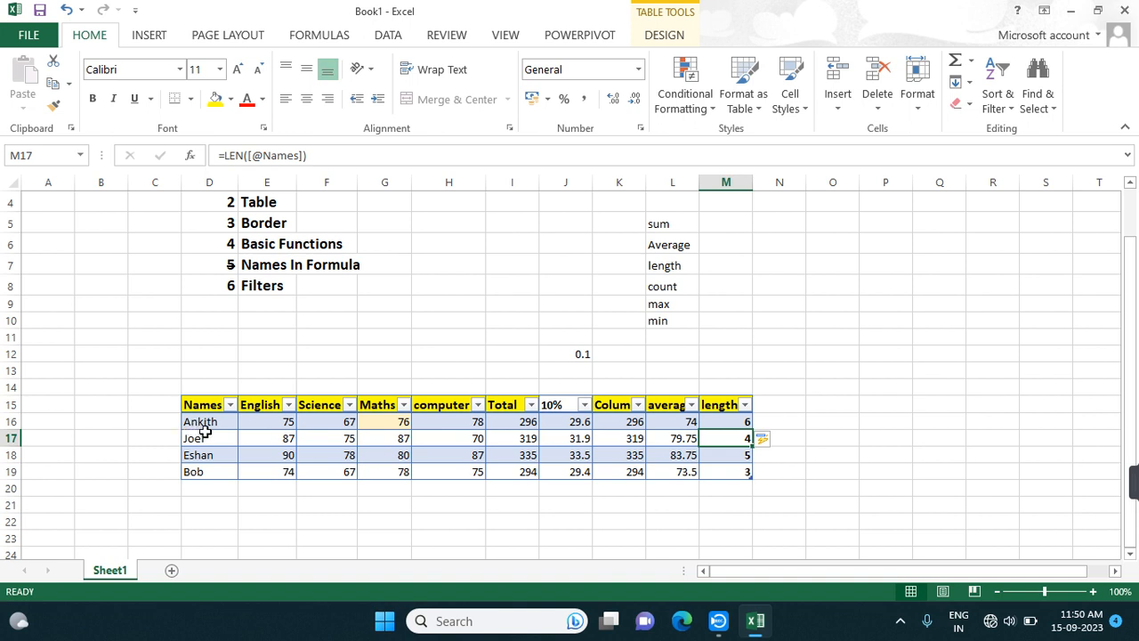
# - Add a count column headed in N15, with a COUNT formula in N16 over the whole computer column
pyautogui.click(773, 401)
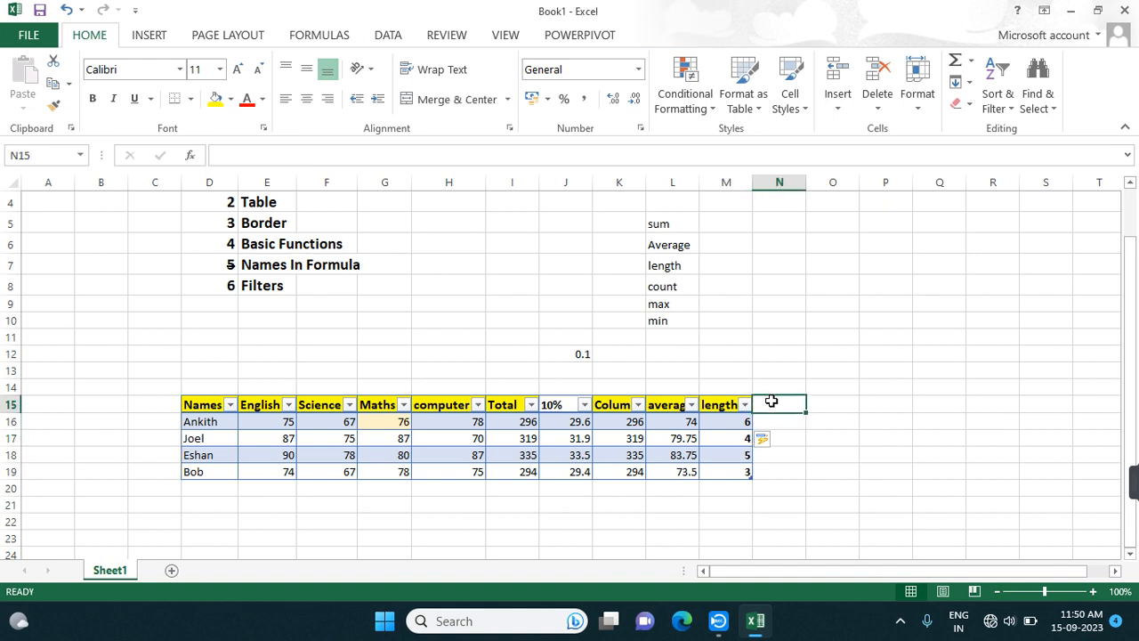
pyautogui.write('count')
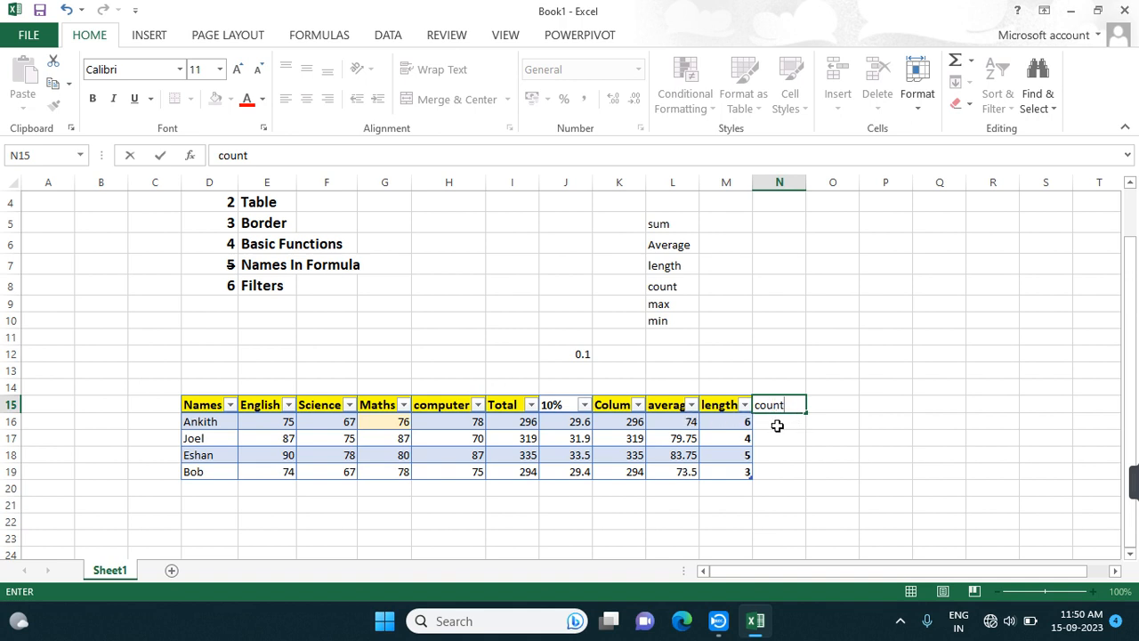
pyautogui.press('Return')
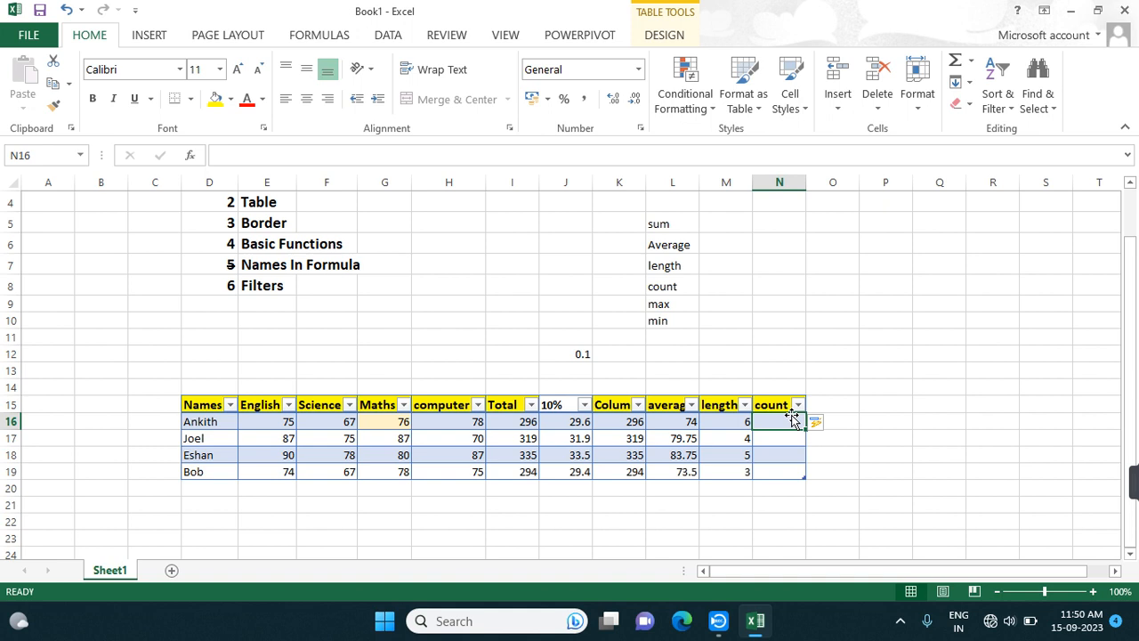
pyautogui.write('=')
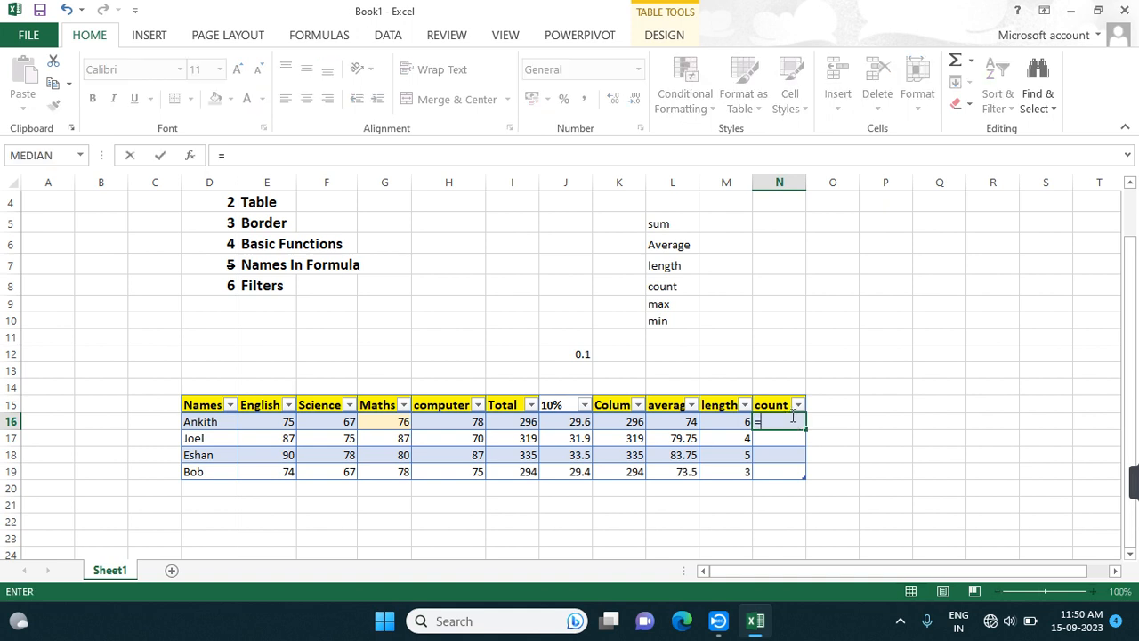
pyautogui.write('co')
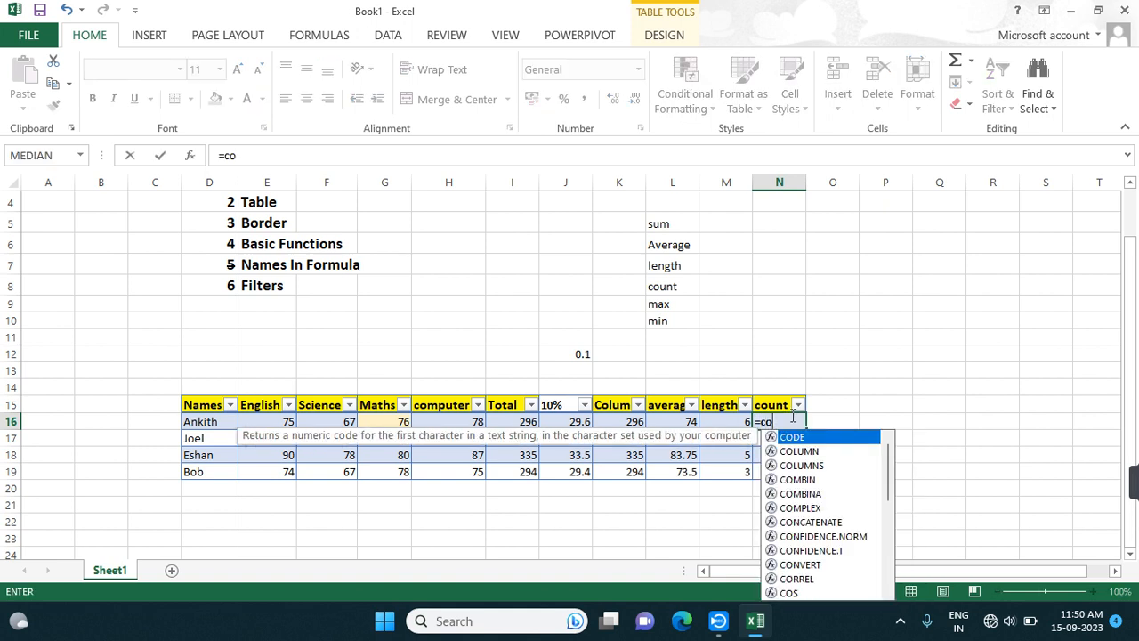
pyautogui.write('un')
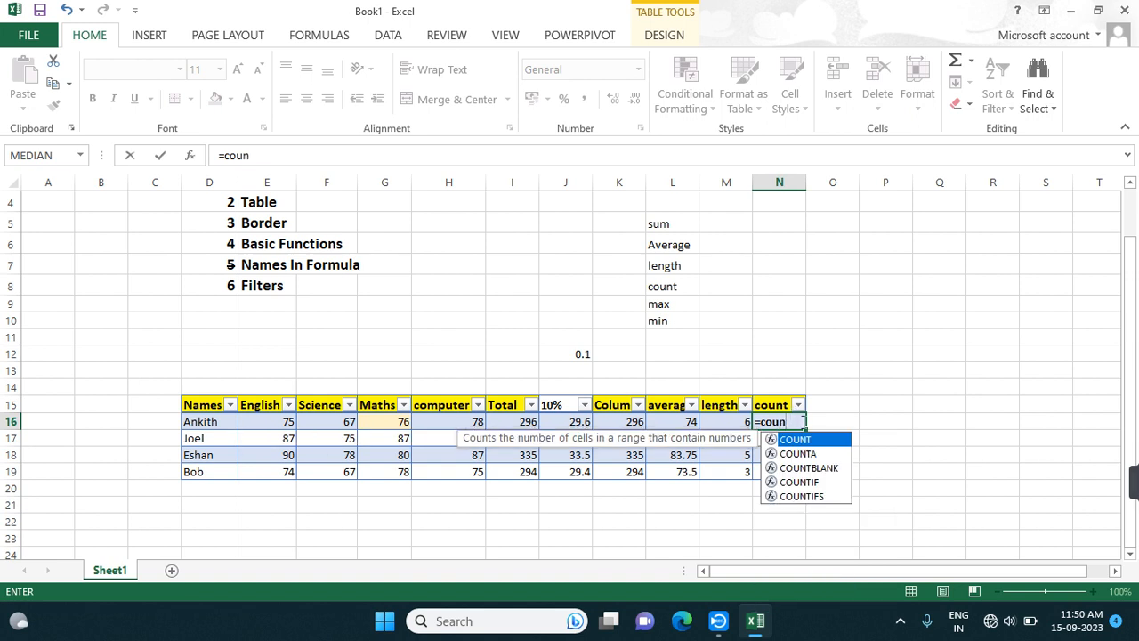
pyautogui.doubleClick(809, 441)
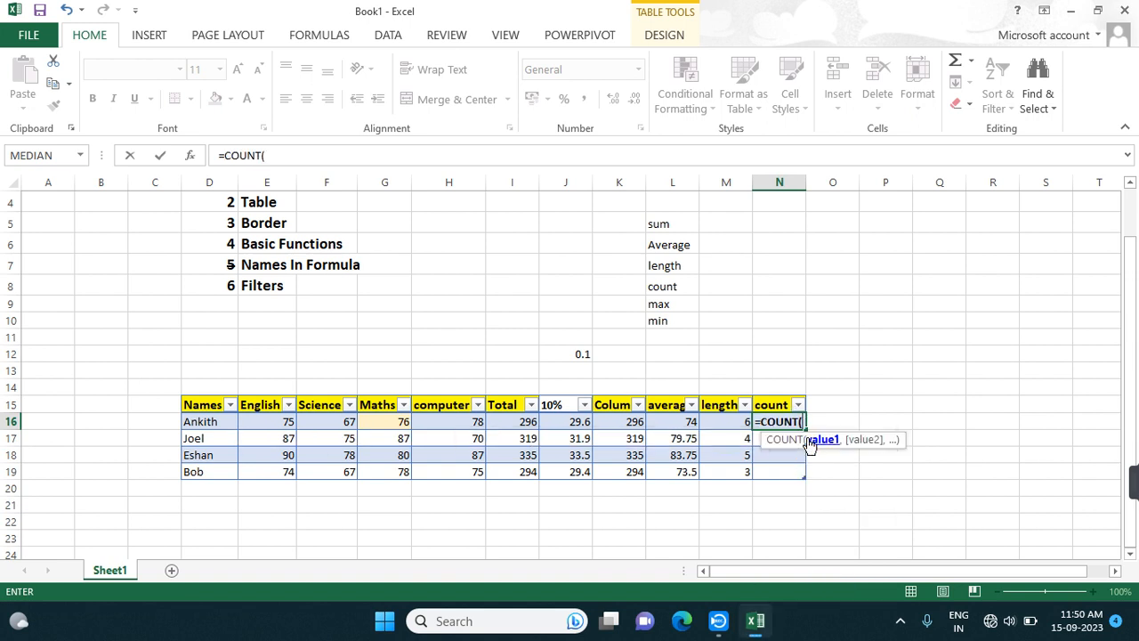
pyautogui.moveTo(445, 422); pyautogui.dragTo(474, 476)
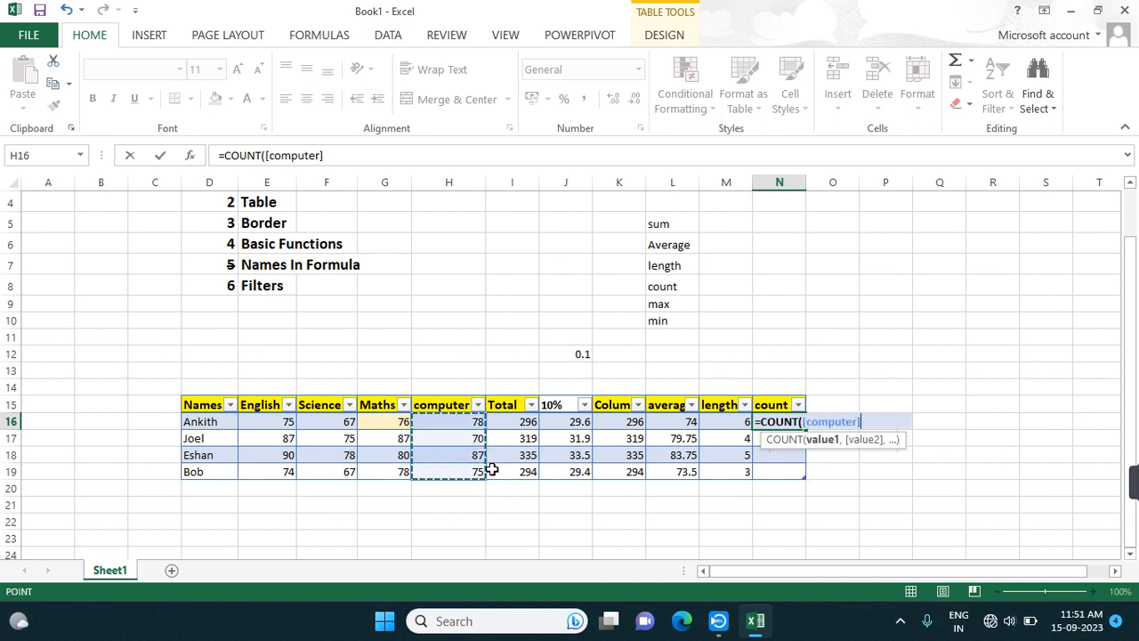
pyautogui.write(')')
pyautogui.press('Return')
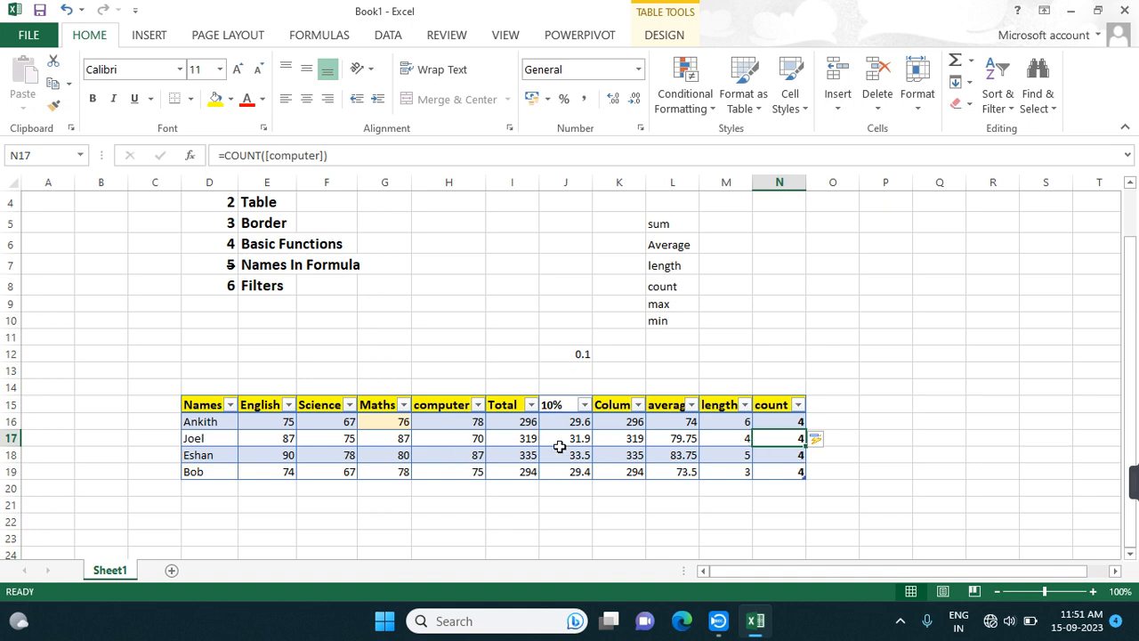
# - Add a maximum column headed in O15, with a MAX formula in O16 over the English to computer marks
pyautogui.click(827, 403)
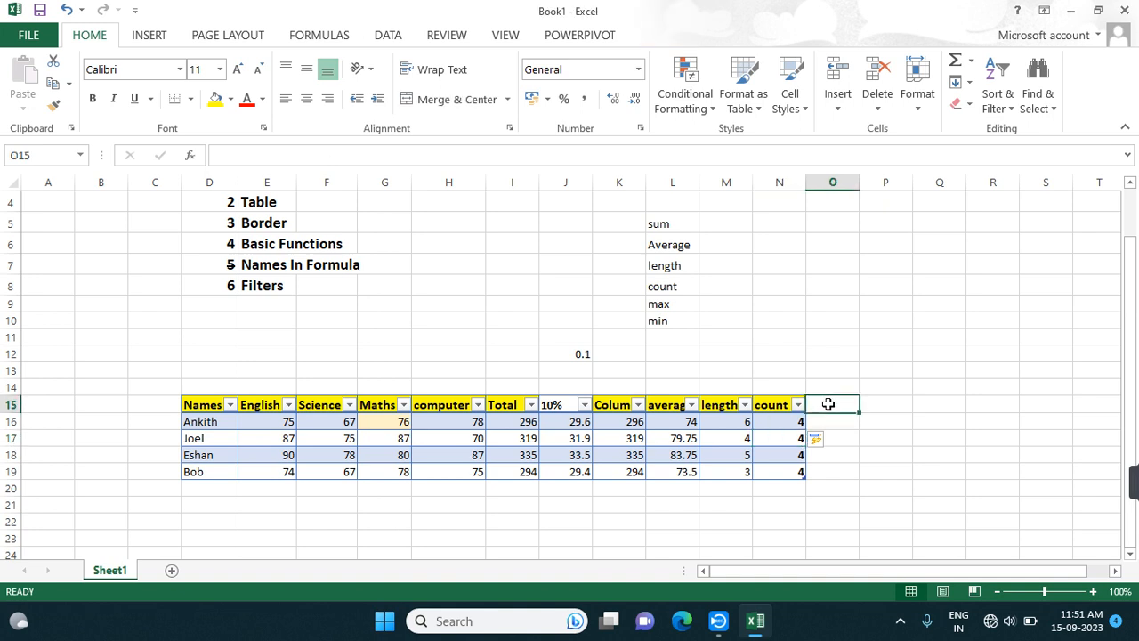
pyautogui.write('maxi')
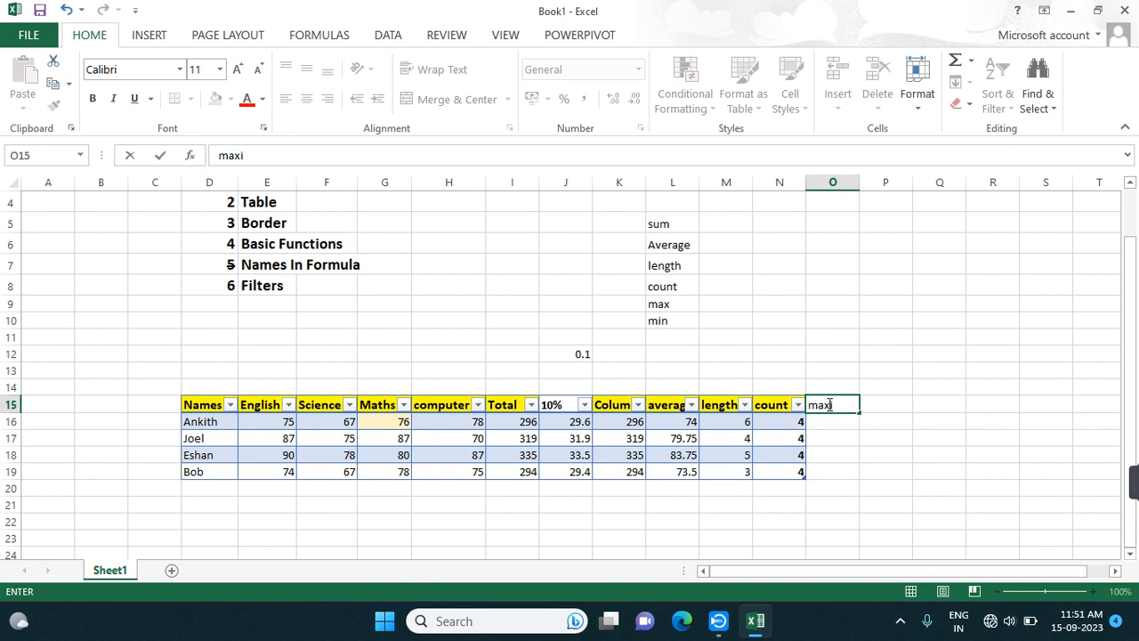
pyautogui.write('nmium')
pyautogui.press('Return')
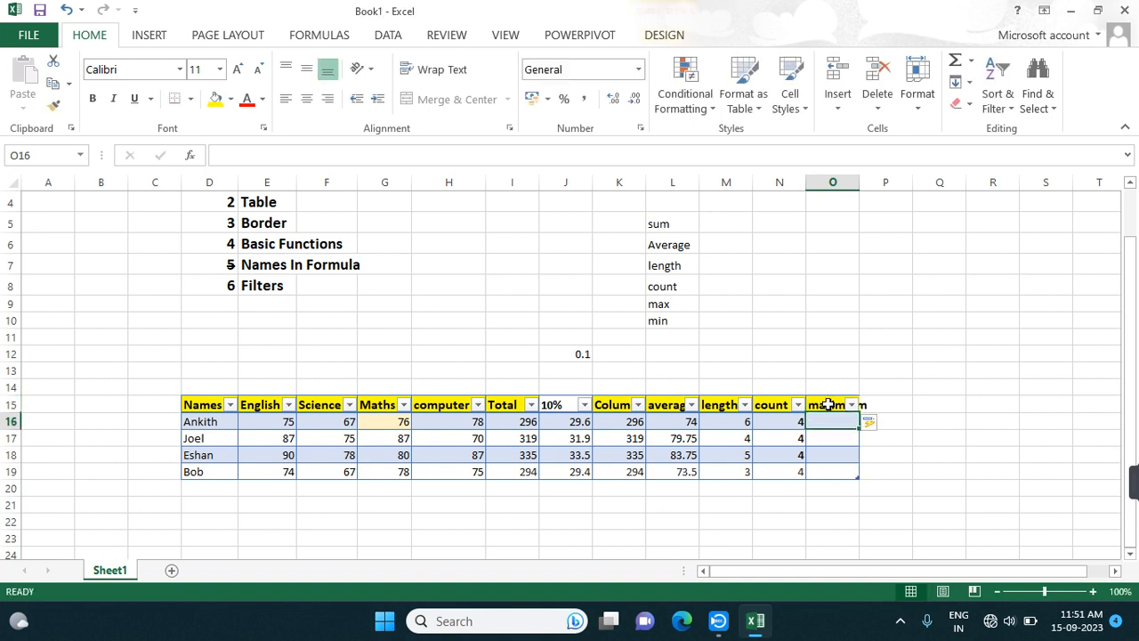
pyautogui.write('=m')
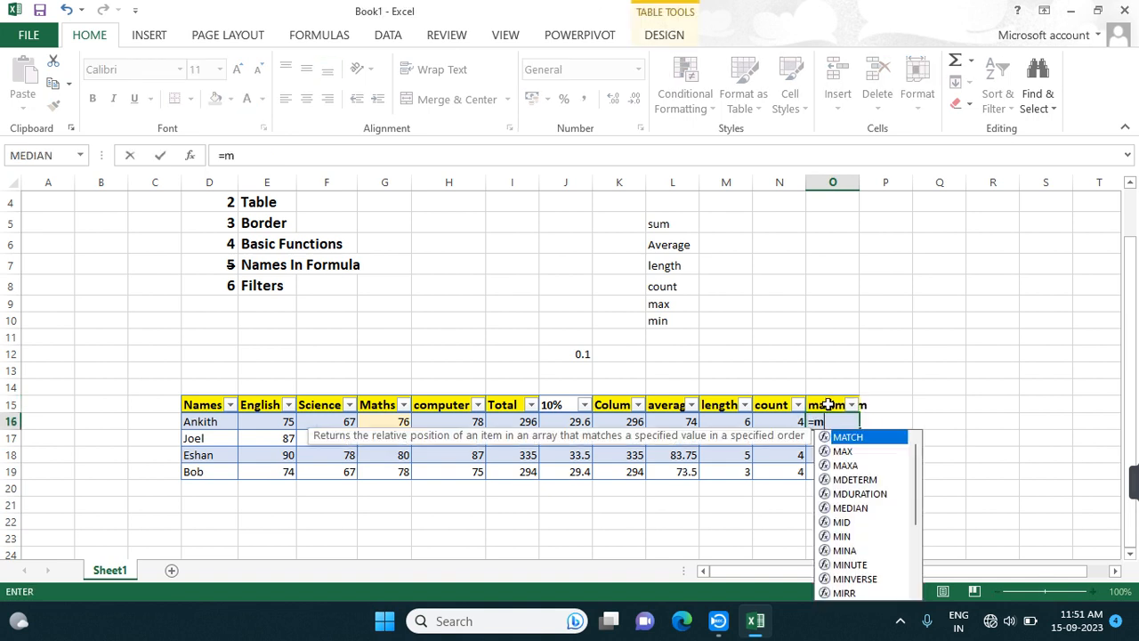
pyautogui.write('ax(')
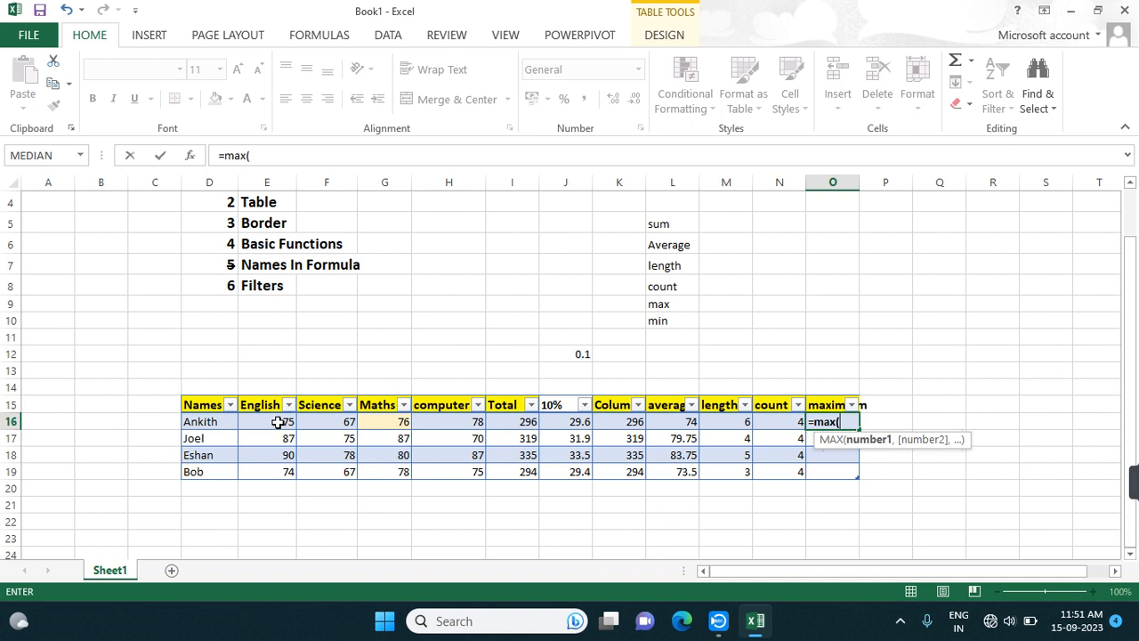
pyautogui.moveTo(276, 423); pyautogui.dragTo(477, 419)
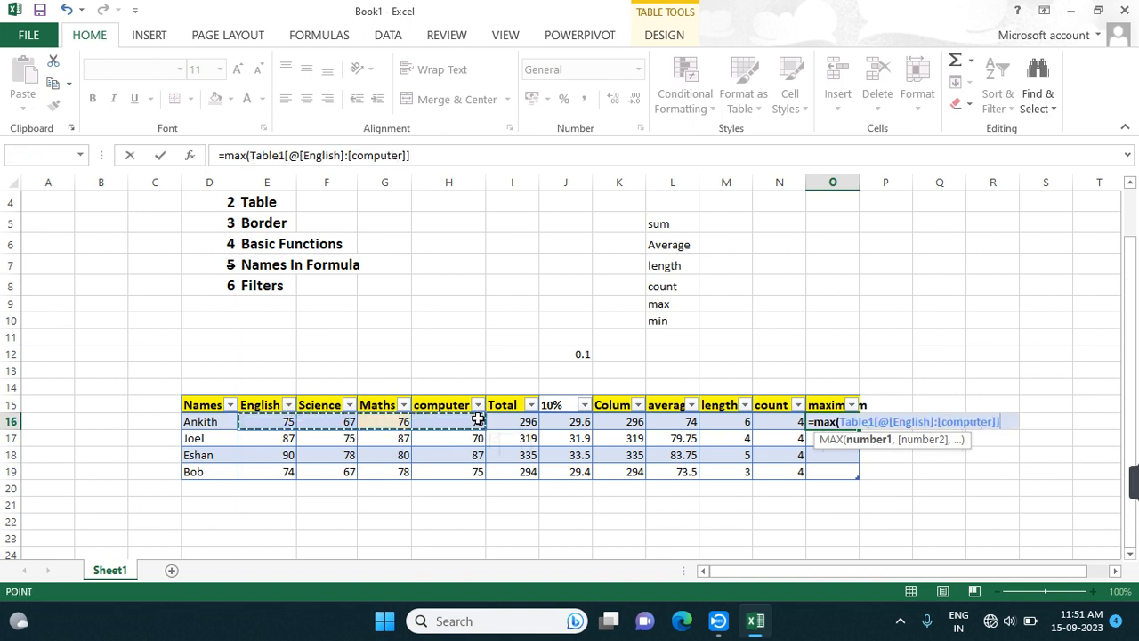
pyautogui.write(')')
pyautogui.press('Return')
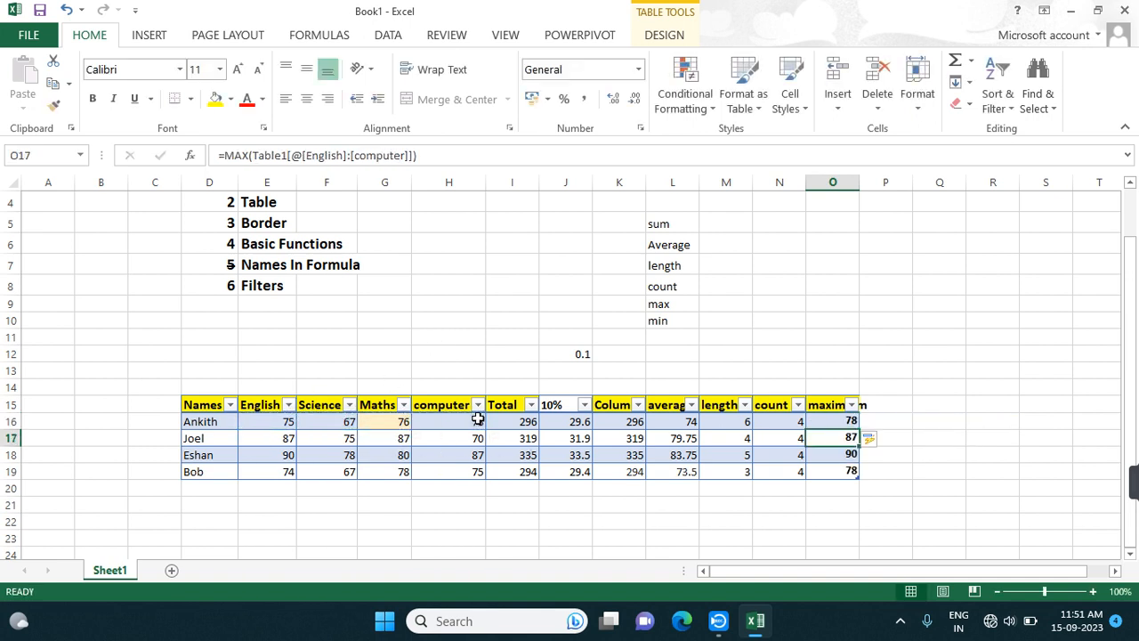
# - Add a min column headed in P15, with a MIN formula in P16 over the English to computer marks
pyautogui.click(887, 404)
pyautogui.doubleClick(886, 404)
pyautogui.write('min')
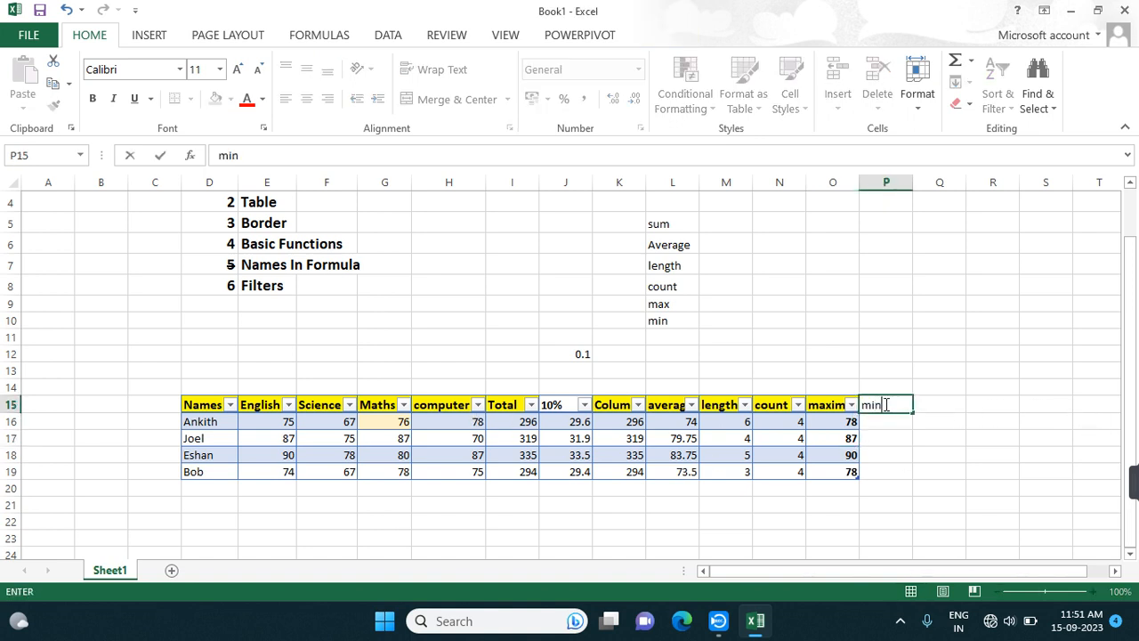
pyautogui.press('Return')
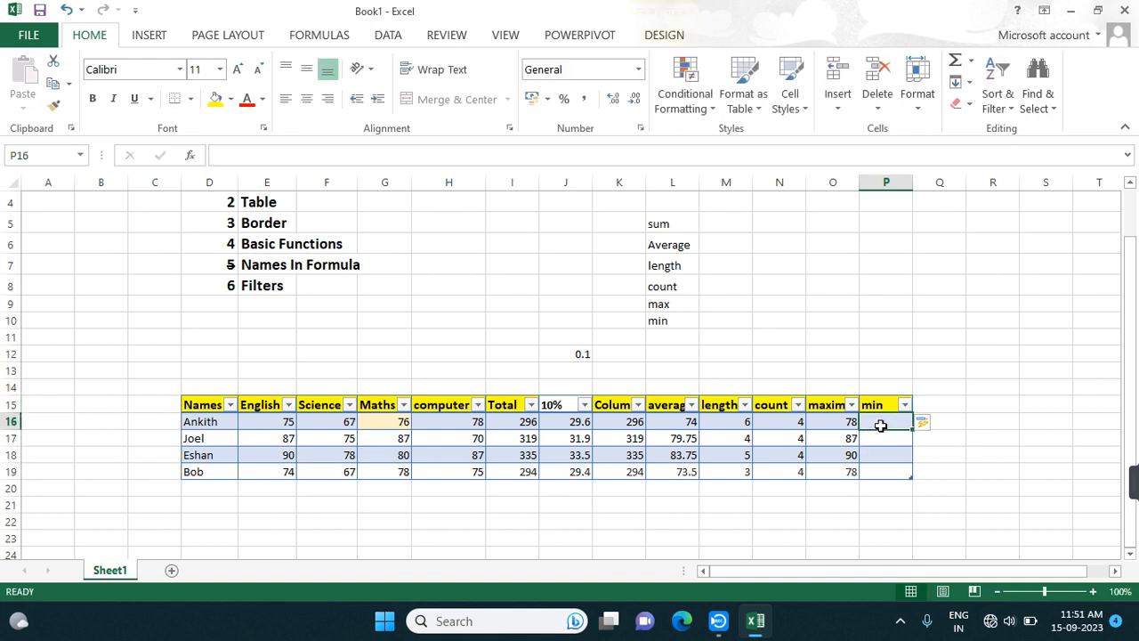
pyautogui.write('=')
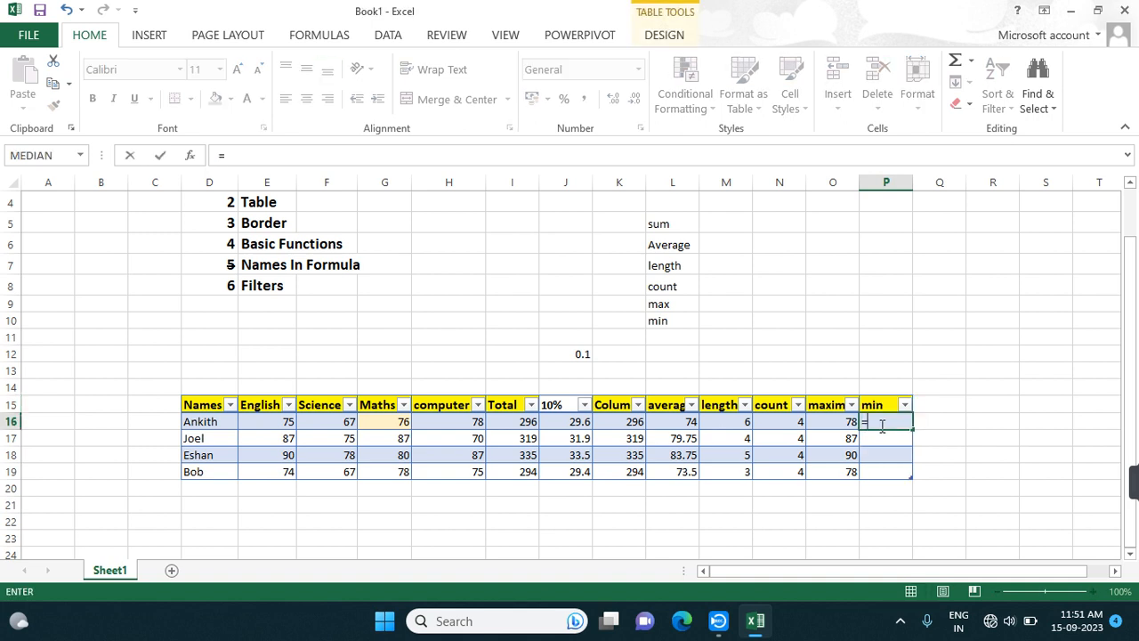
pyautogui.write('min(')
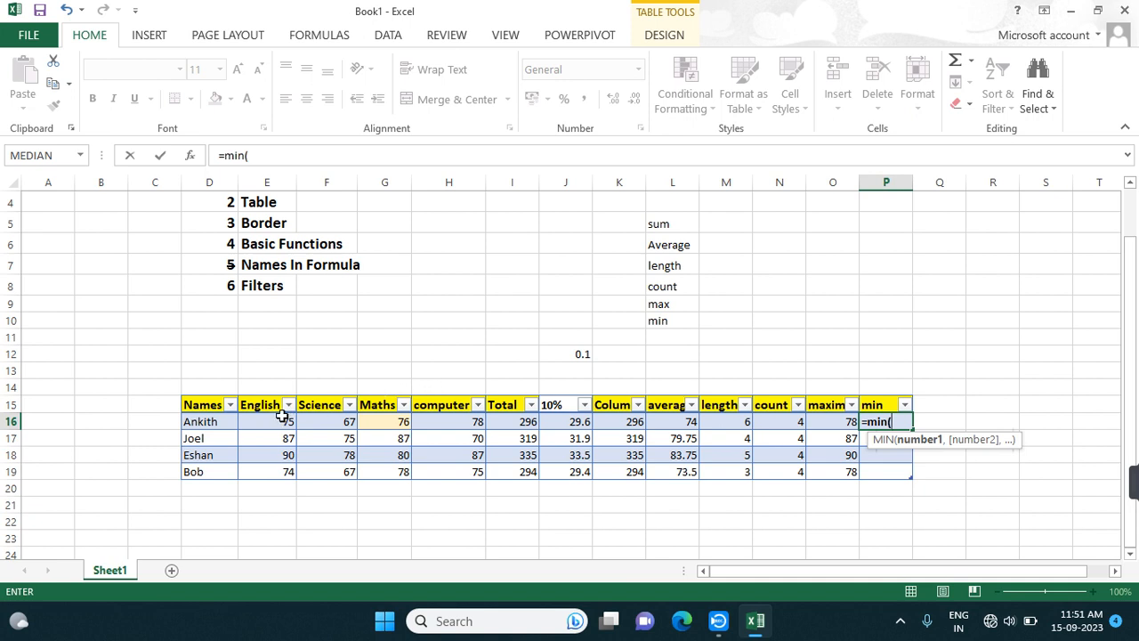
pyautogui.moveTo(284, 415); pyautogui.dragTo(480, 421)
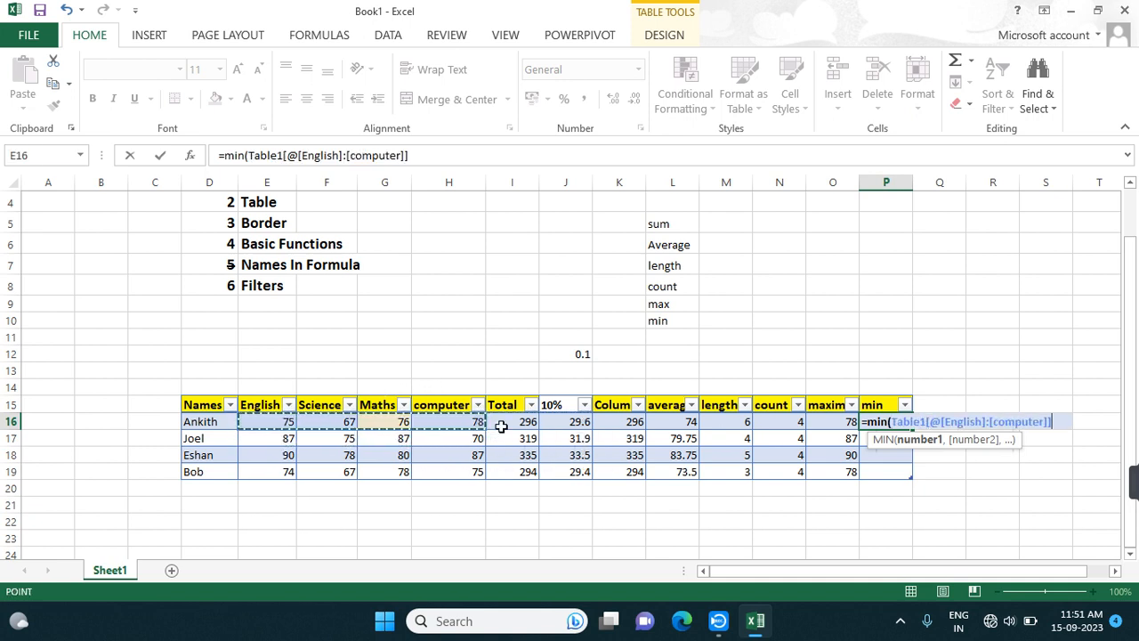
pyautogui.write(')')
pyautogui.hotkey('ctrl', 'Return')
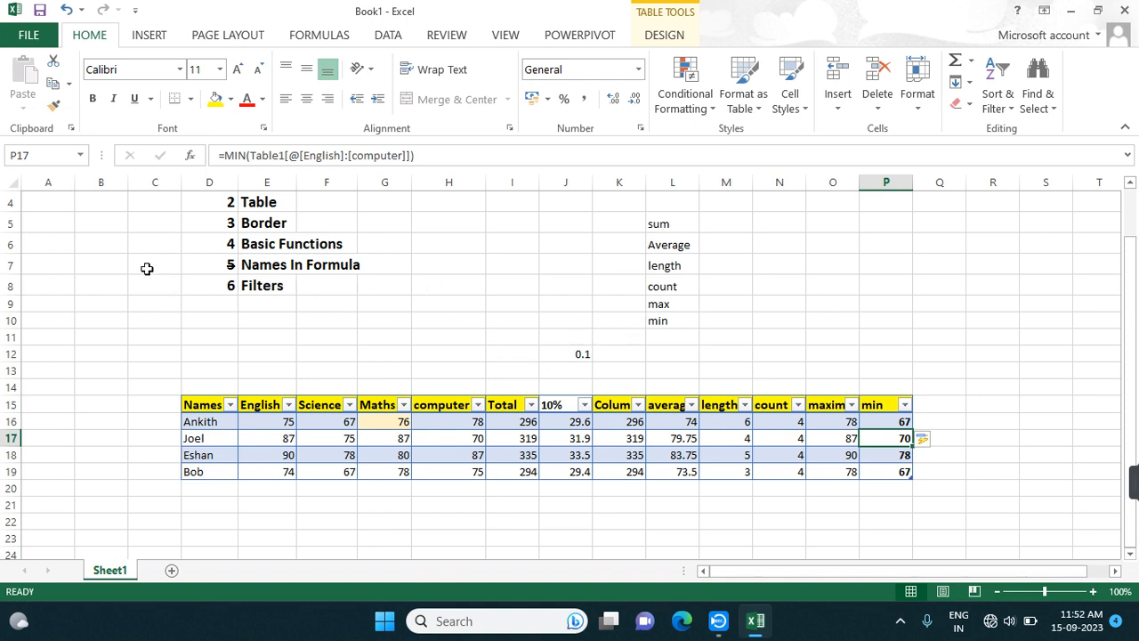
pyautogui.click(105, 261)
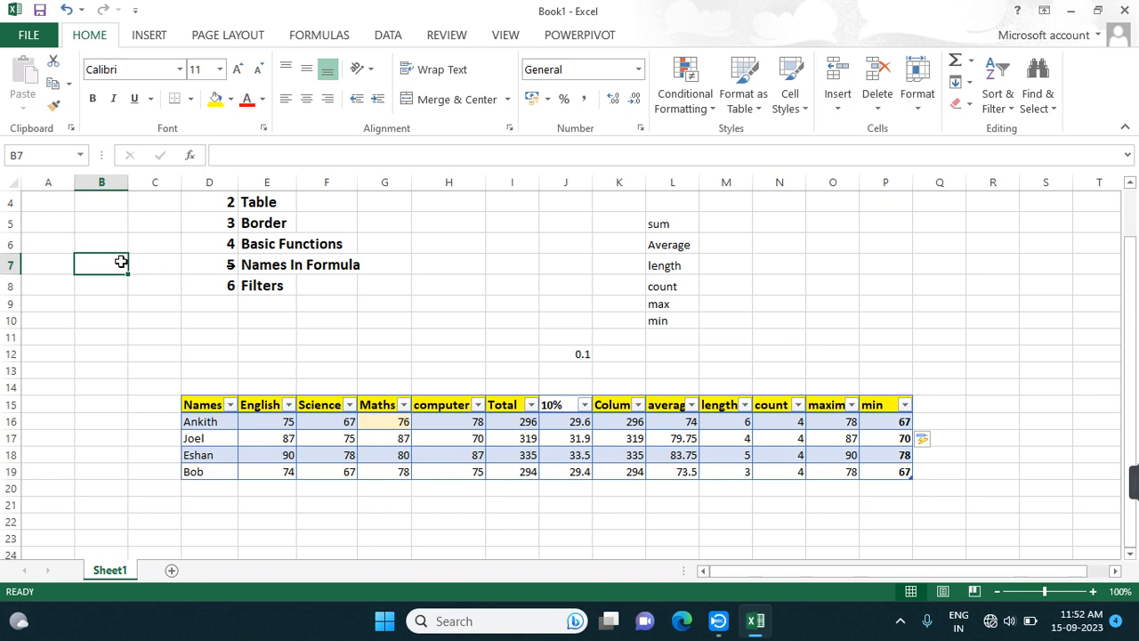
pyautogui.write('m')
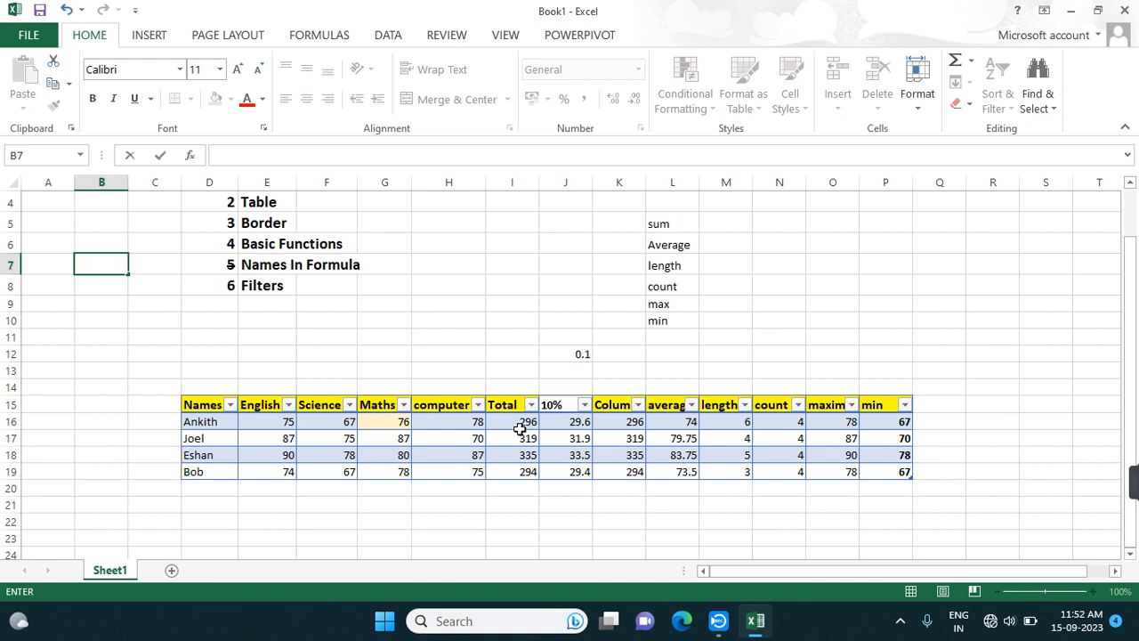
# - Define a workbook name "sum" that refers to the Total column values in I16 to I19
pyautogui.moveTo(520, 429); pyautogui.dragTo(531, 480)
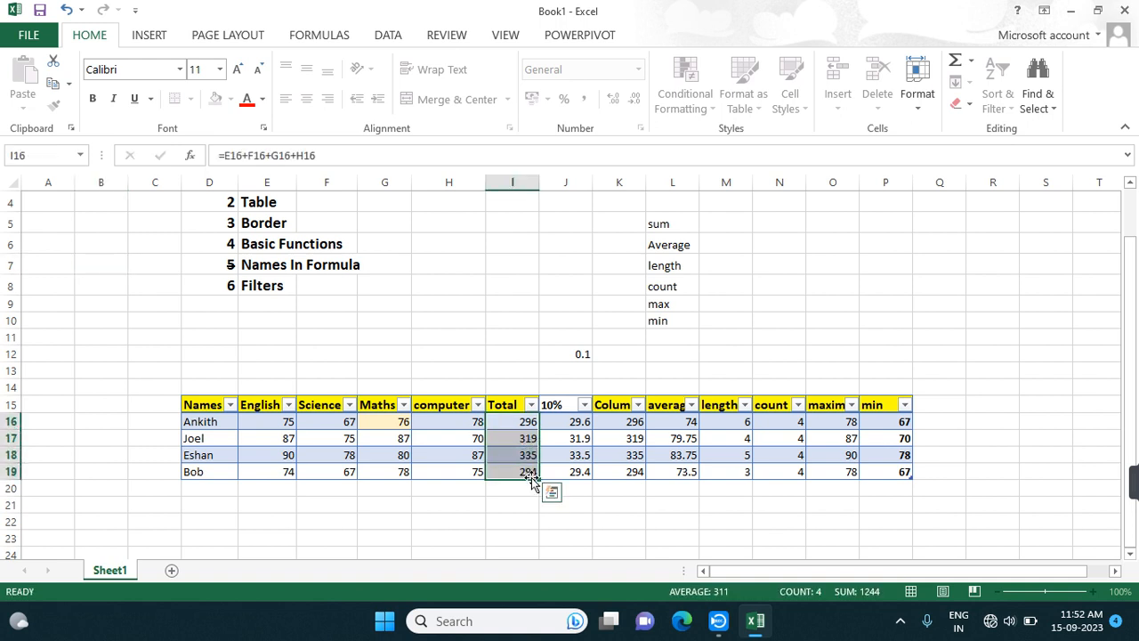
pyautogui.click(322, 36)
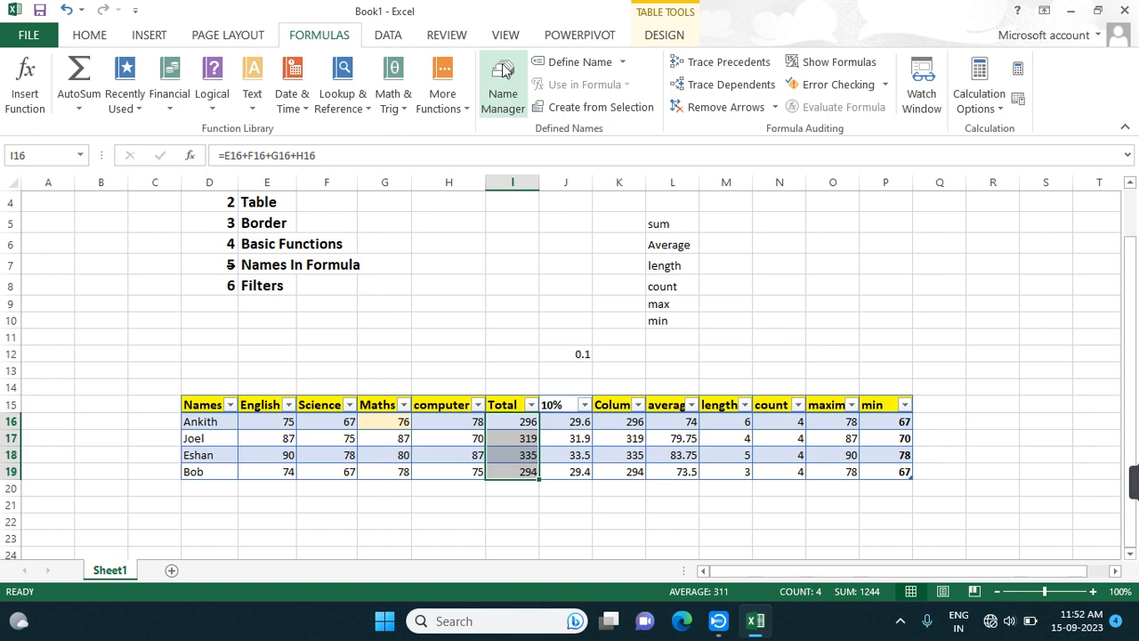
pyautogui.click(512, 104)
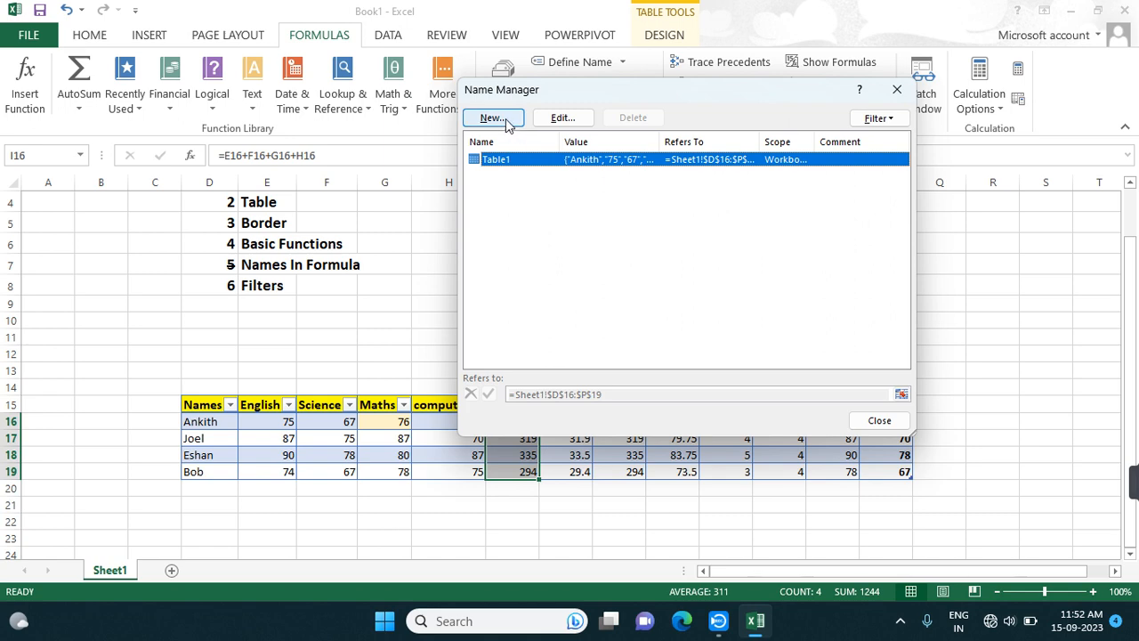
pyautogui.click(504, 121)
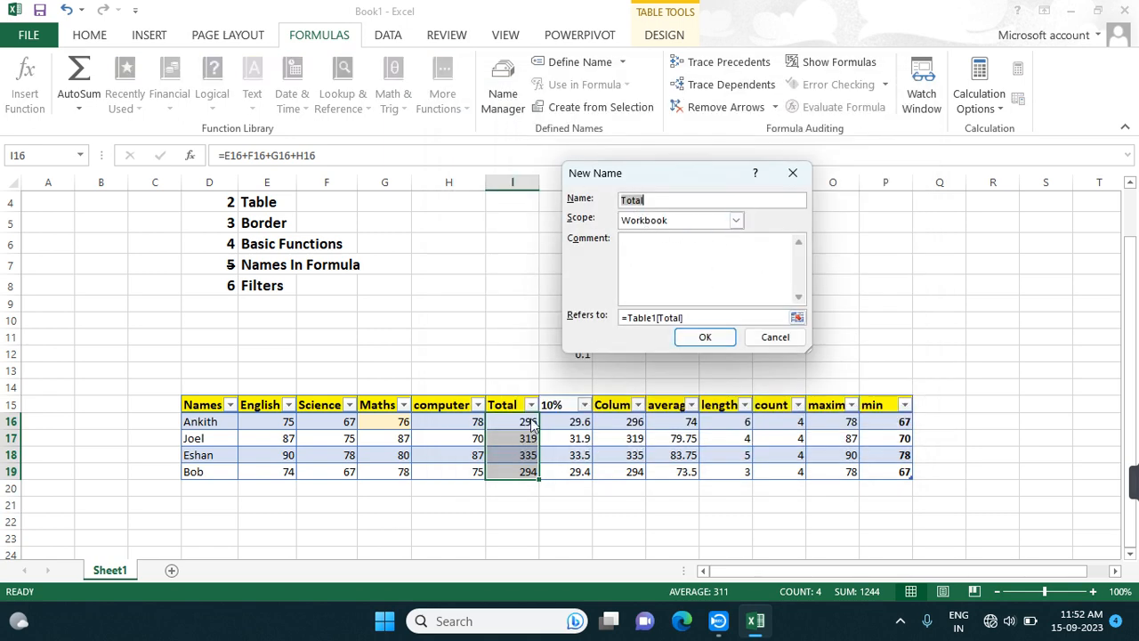
pyautogui.click(658, 200)
pyautogui.press('Return')
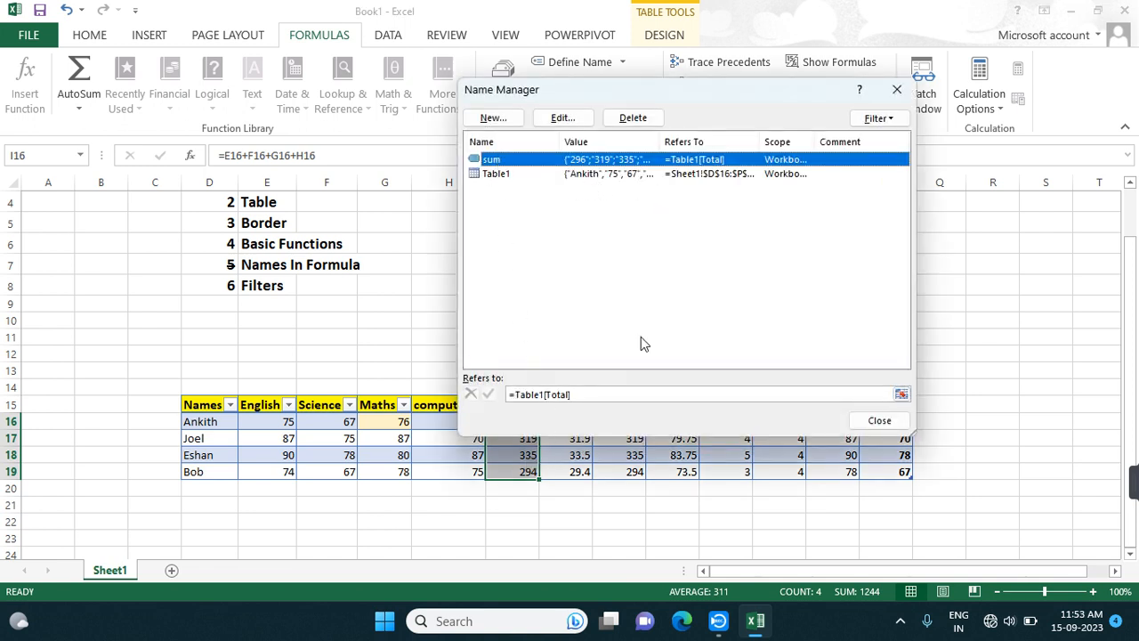
pyautogui.click(879, 422)
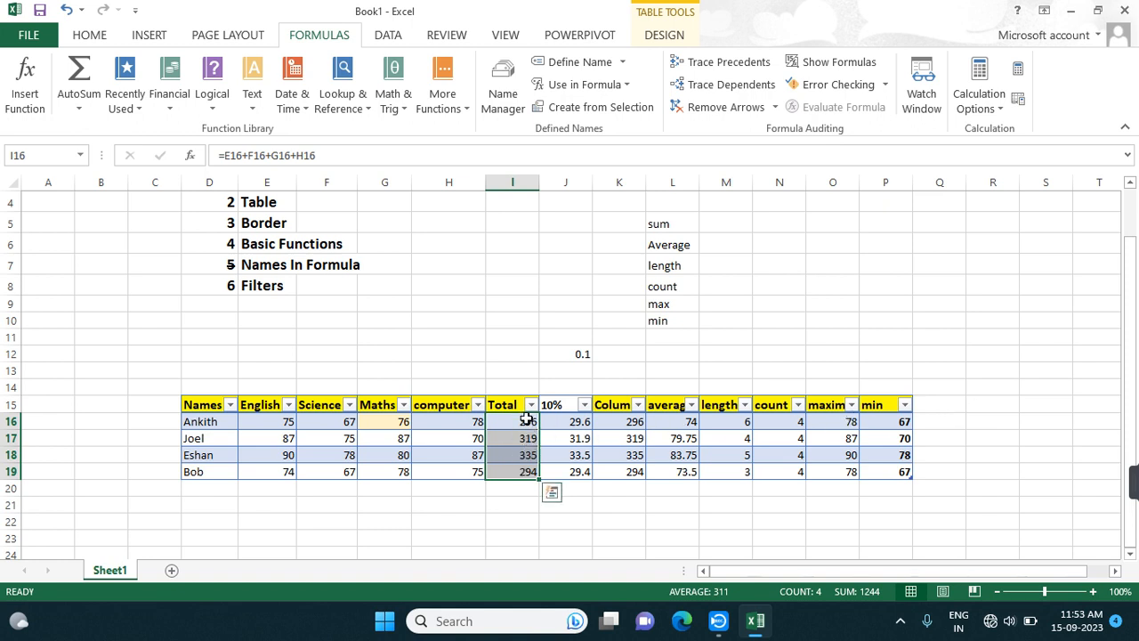
# - Enter the formula =sum/4 in R15, using the defined name sum
pyautogui.click(993, 404)
pyautogui.write('=')
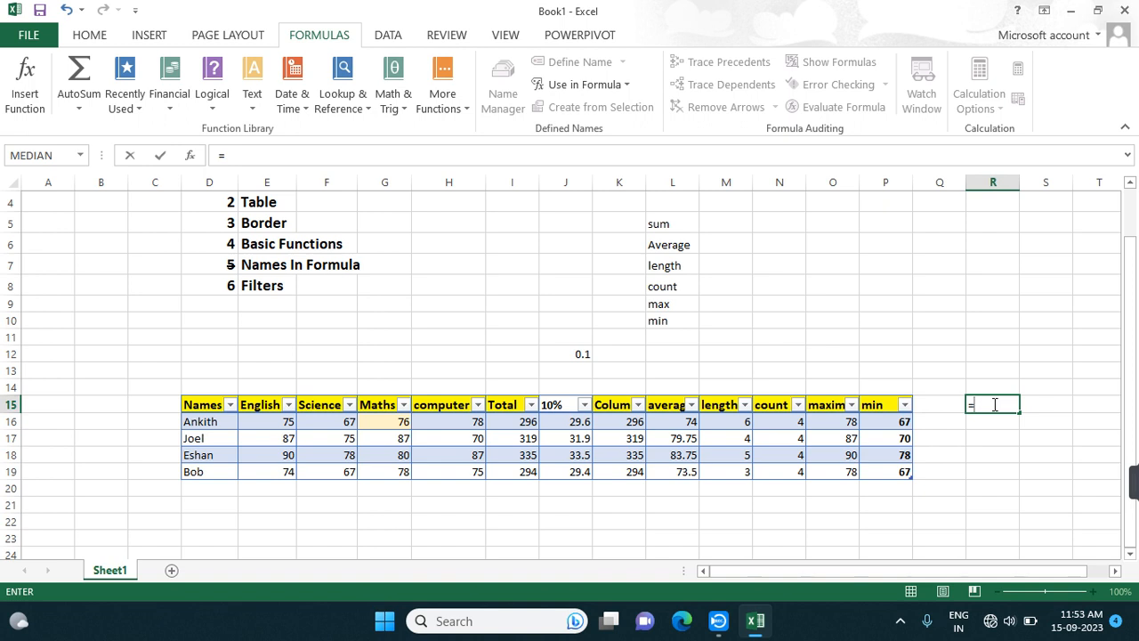
pyautogui.write('t')
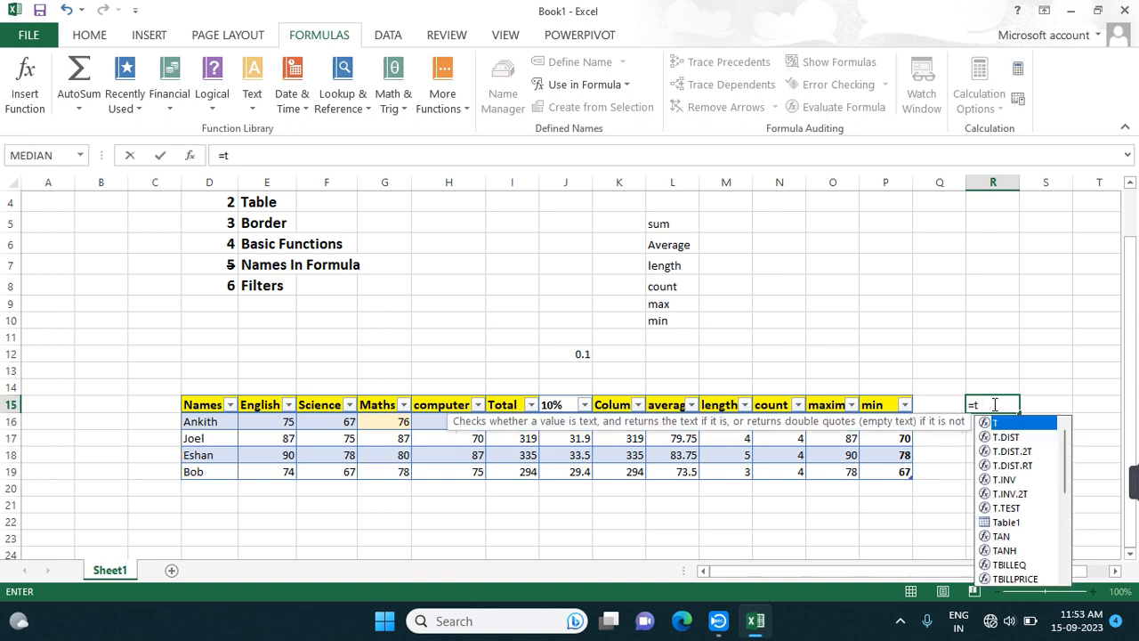
pyautogui.press('BackSpace')
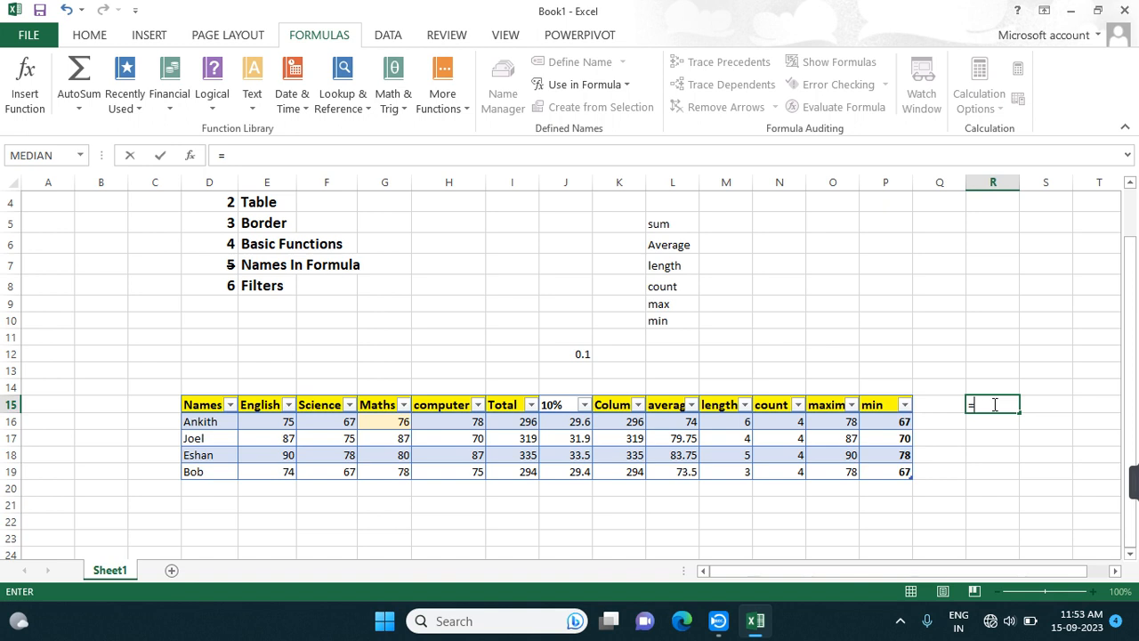
pyautogui.write('sum')
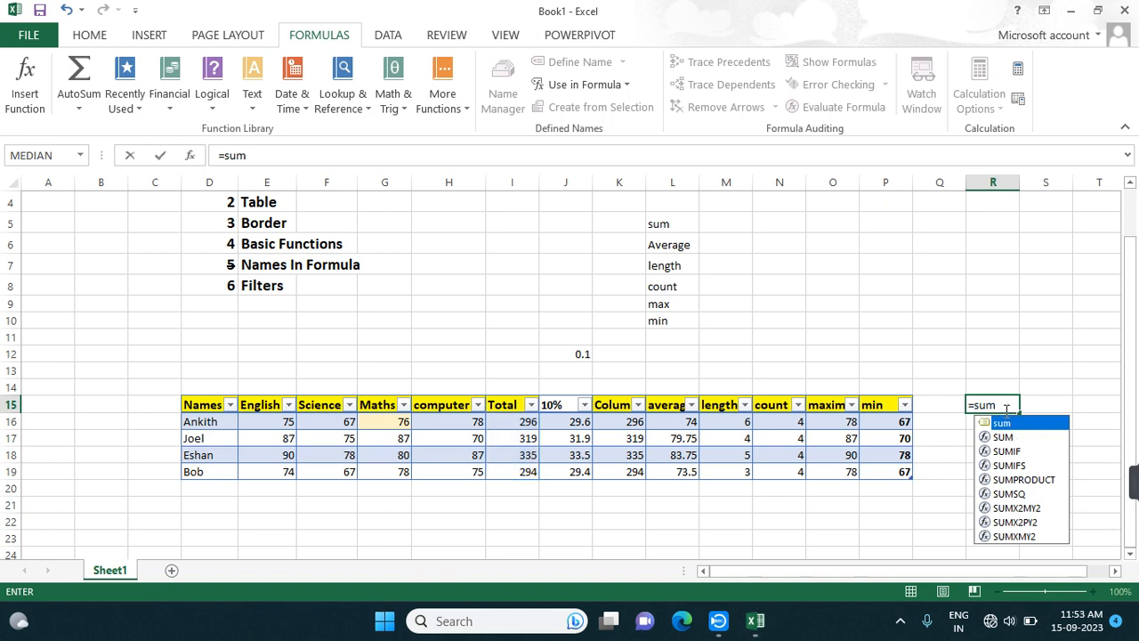
pyautogui.write('/4')
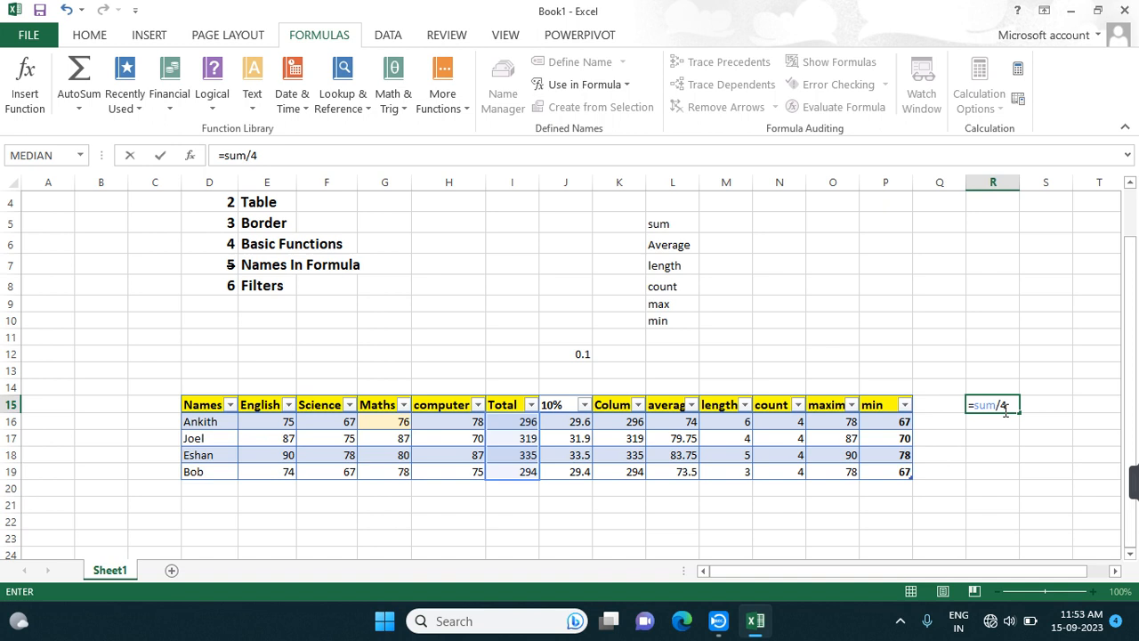
pyautogui.press('Return')
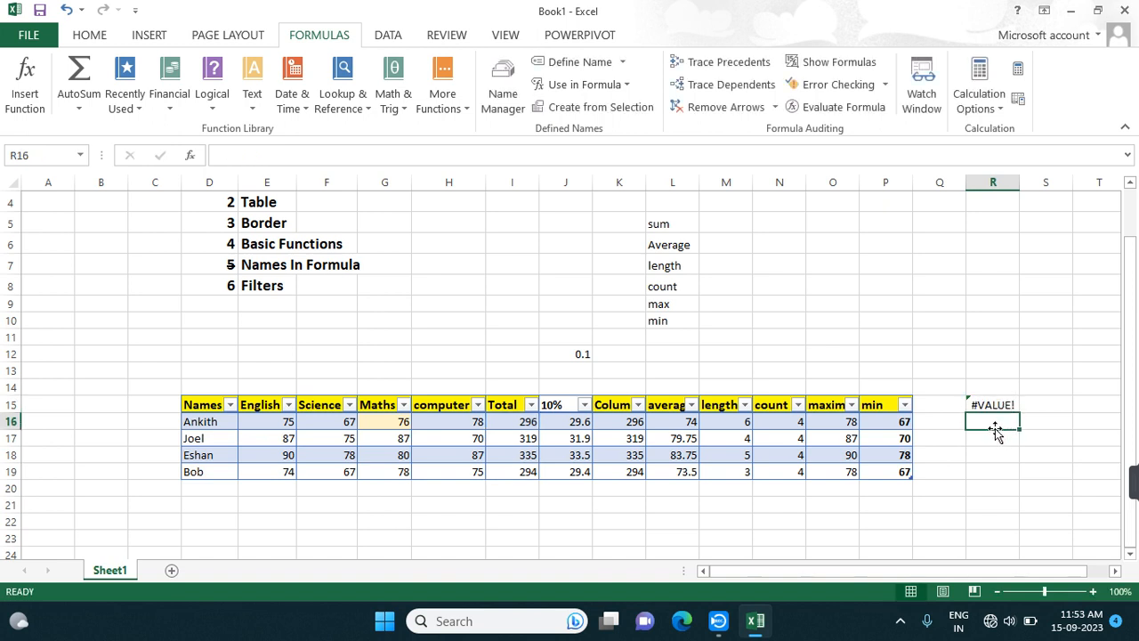
# - Check the defined names in the Name Manager and enter =sum/4 in R11 using the name sum
pyautogui.click(514, 73)
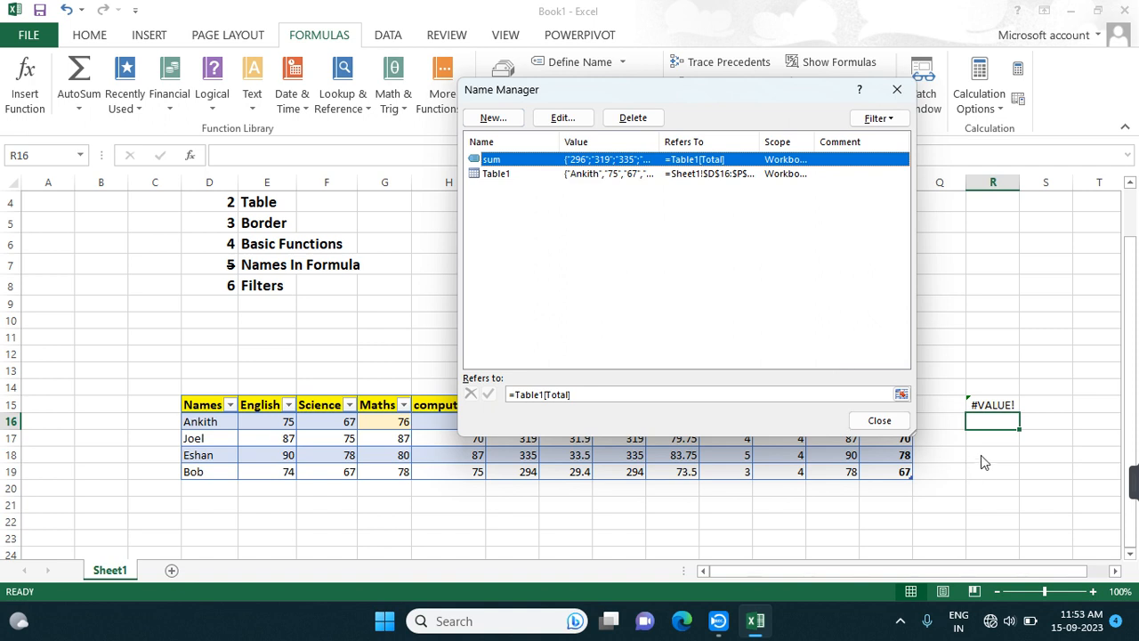
pyautogui.click(897, 89)
pyautogui.click(1008, 341)
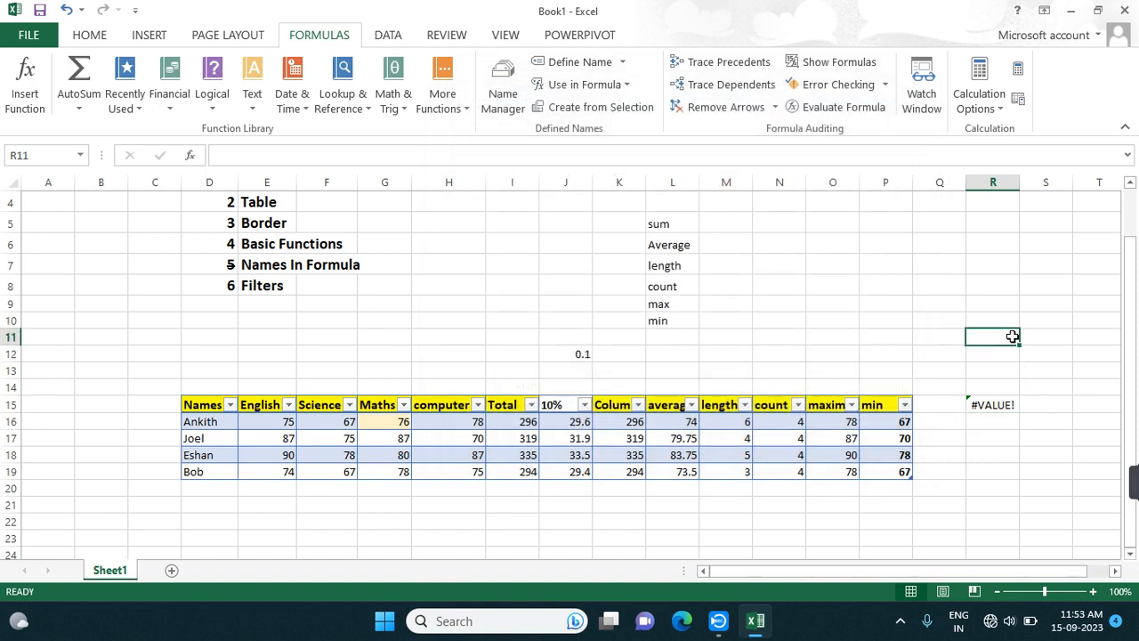
pyautogui.write('=sum')
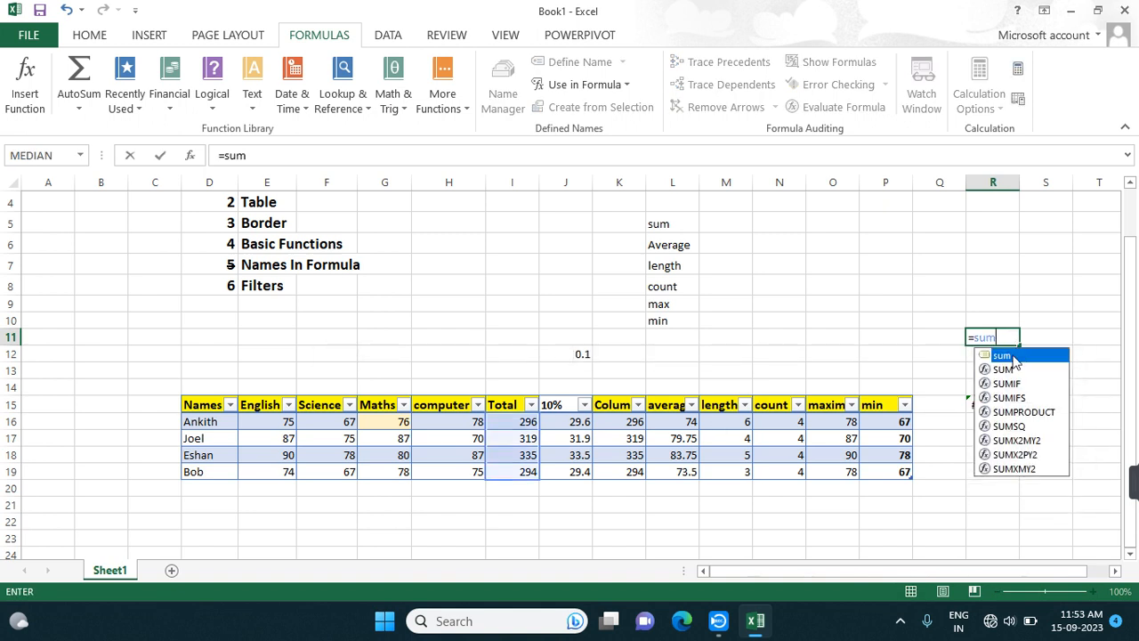
pyautogui.doubleClick(1013, 355)
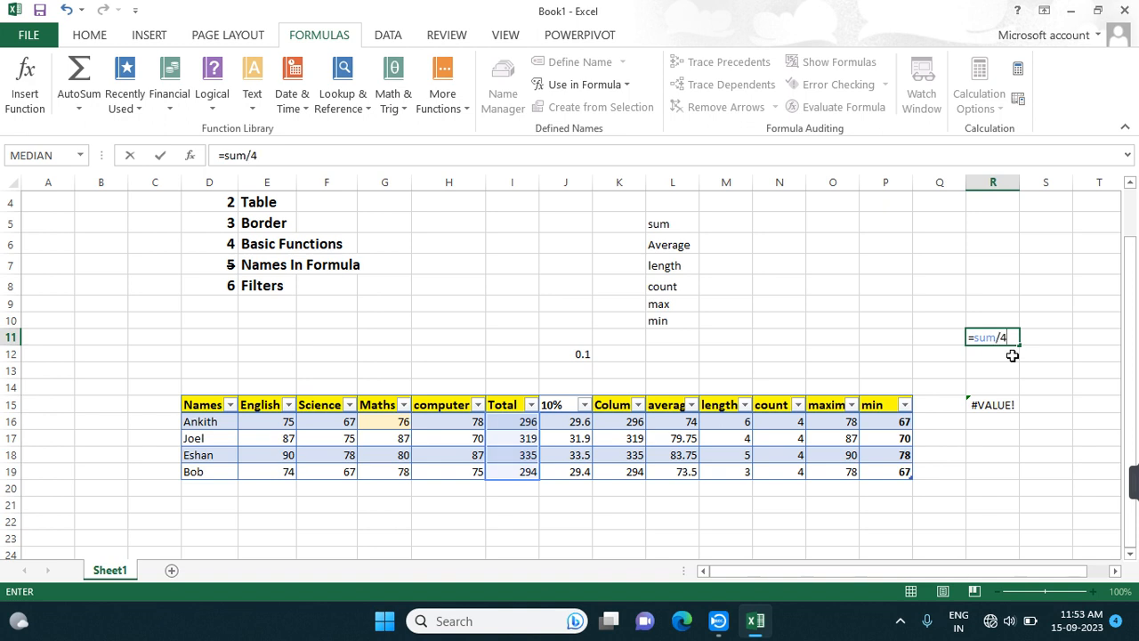
pyautogui.write('/4')
pyautogui.press('Return')
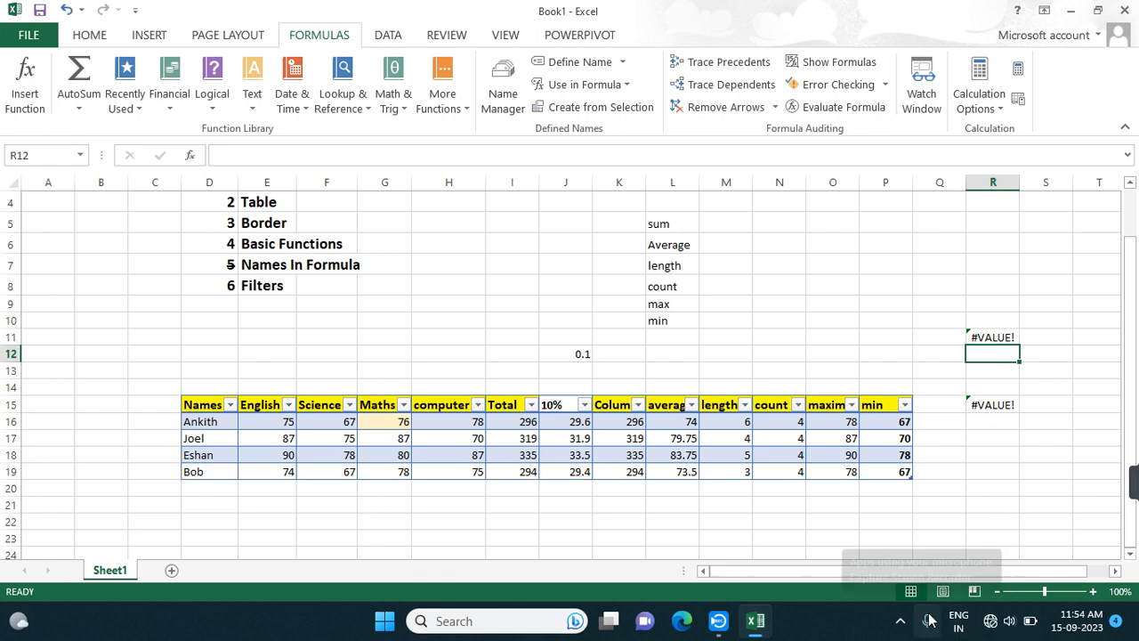
# - Enter the formula =(sum/4) in R17, using the defined name sum in parentheses
pyautogui.click(997, 440)
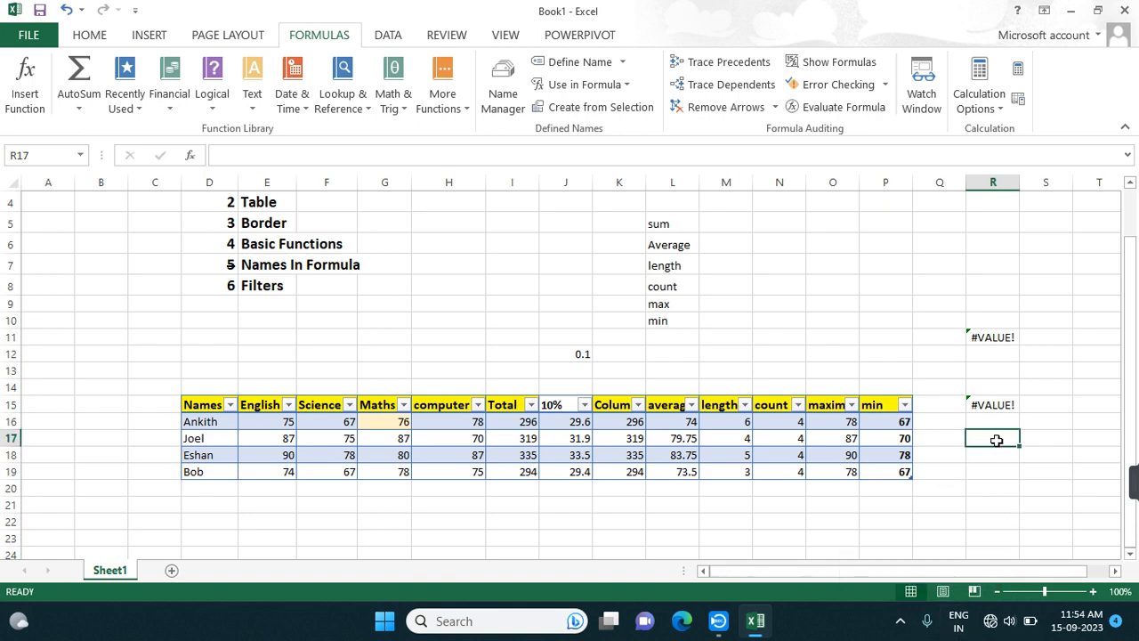
pyautogui.write('=')
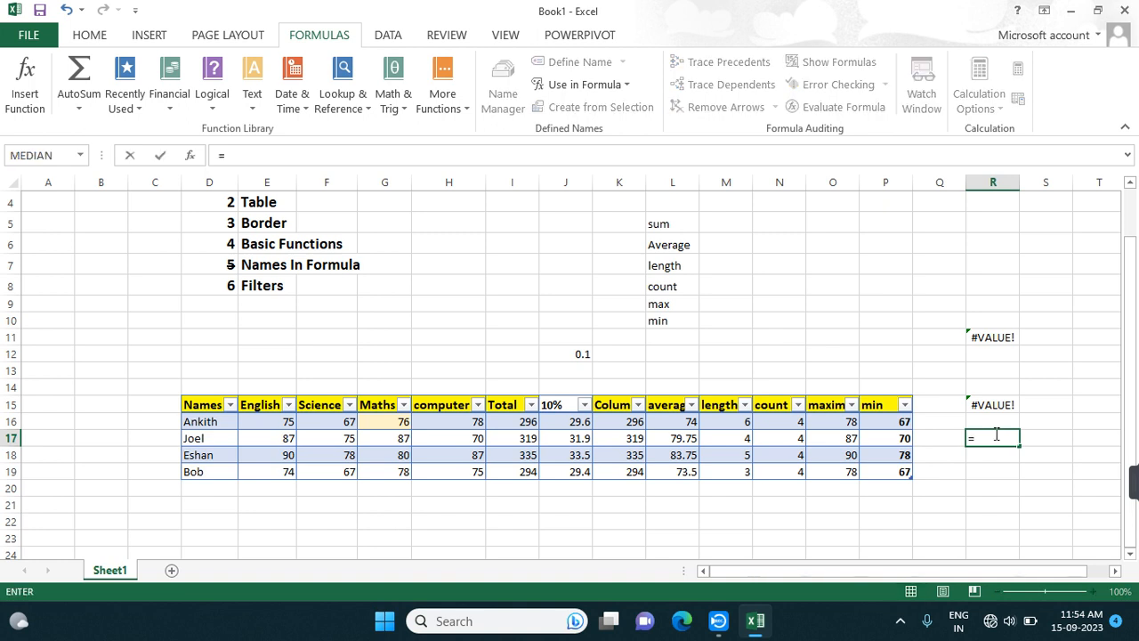
pyautogui.write('(sum')
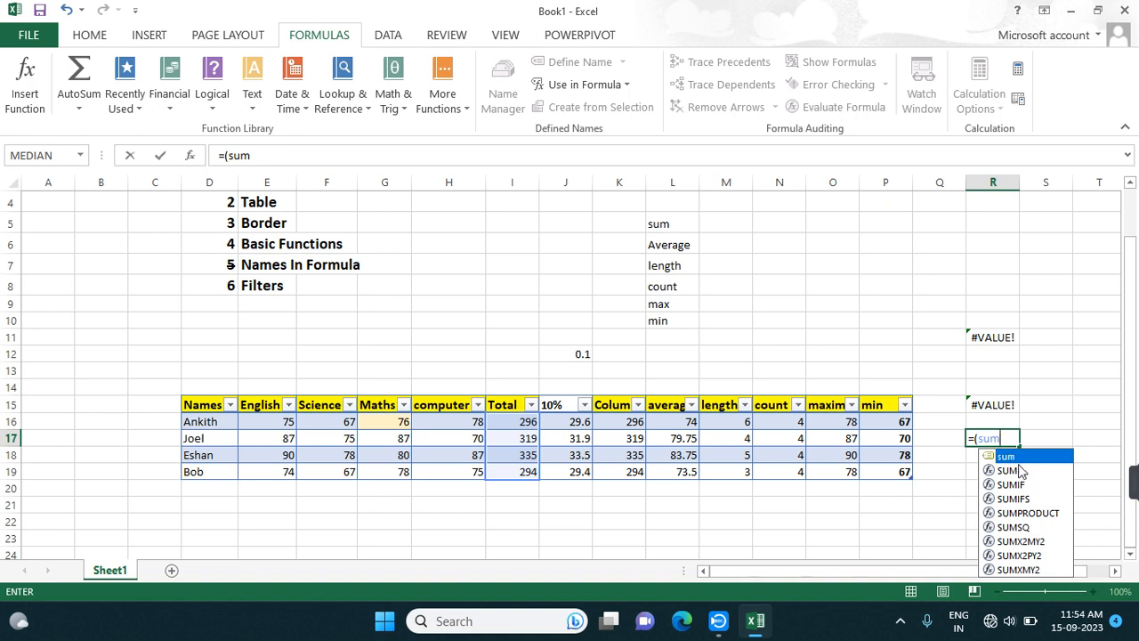
pyautogui.press('Escape')
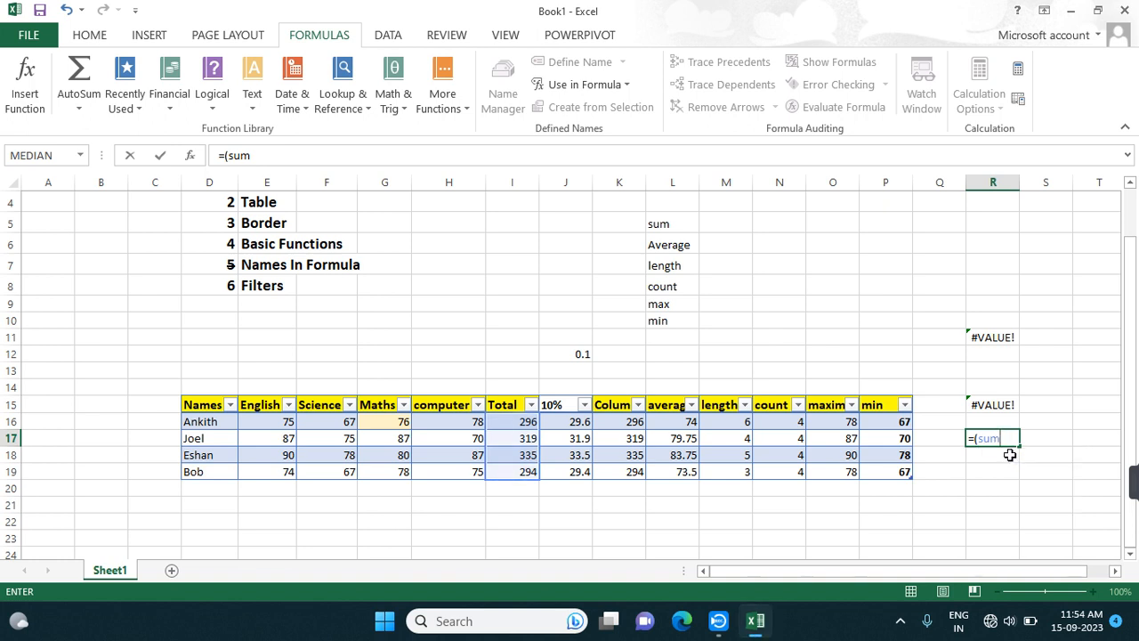
pyautogui.write('/4')
pyautogui.press('Return')
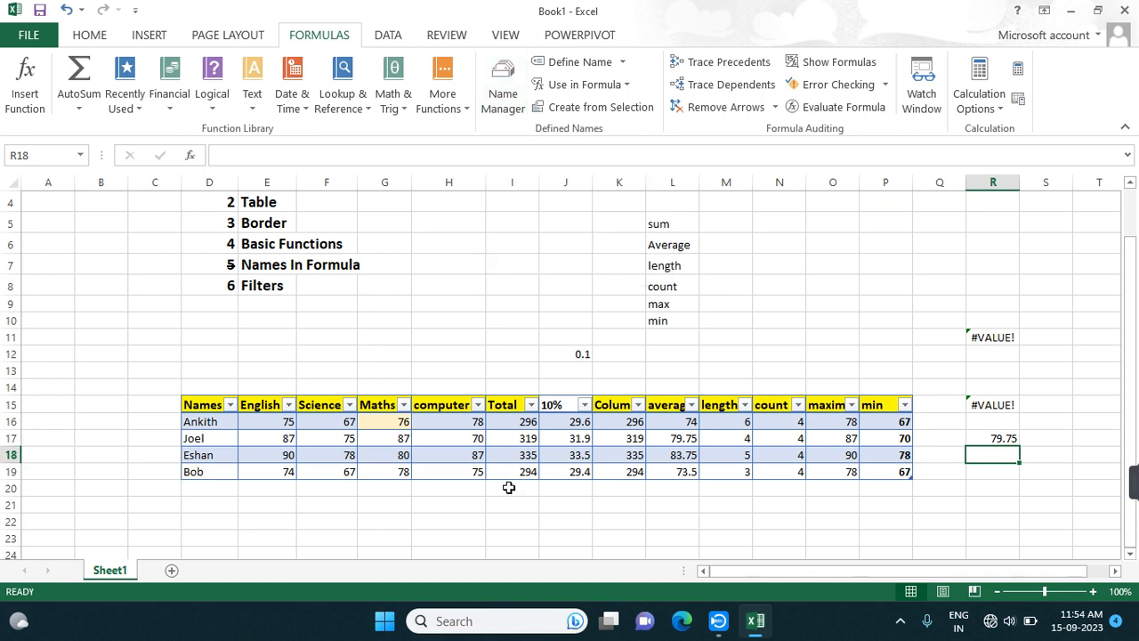
# - Reopen the formula in R17 and change it to =(sum/H184)
pyautogui.doubleClick(1004, 437)
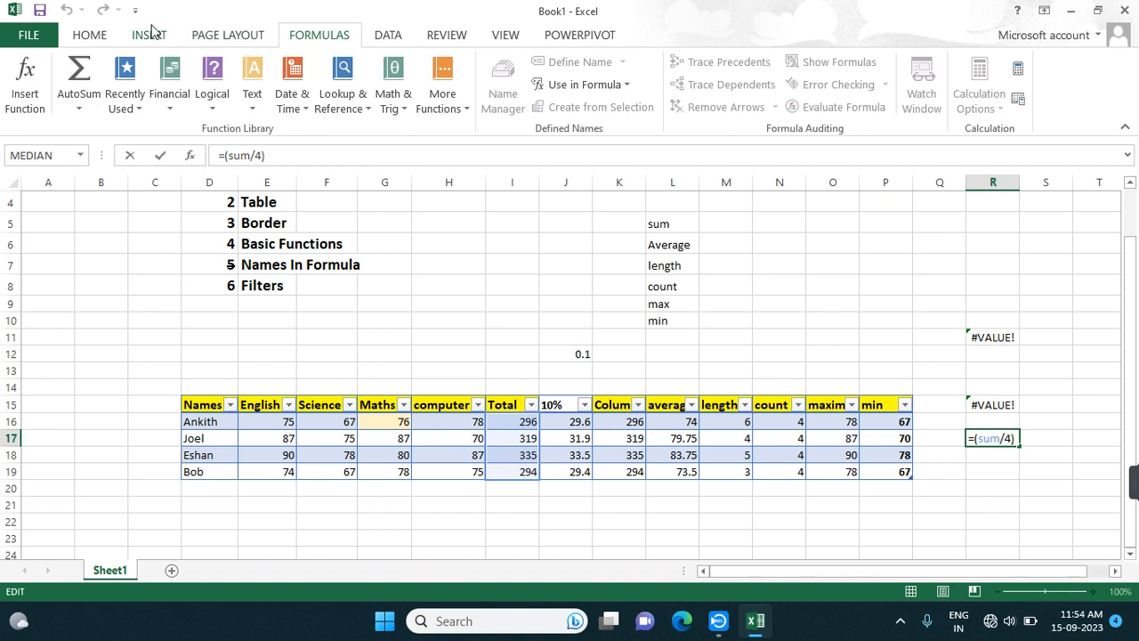
pyautogui.click(149, 34)
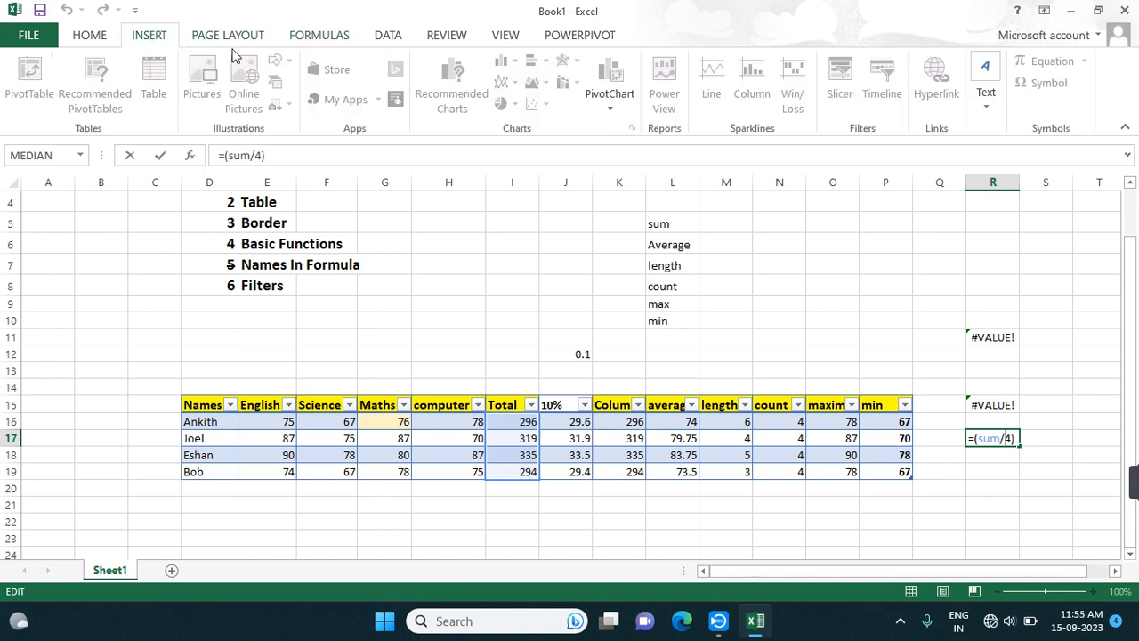
pyautogui.click(316, 35)
pyautogui.click(497, 291)
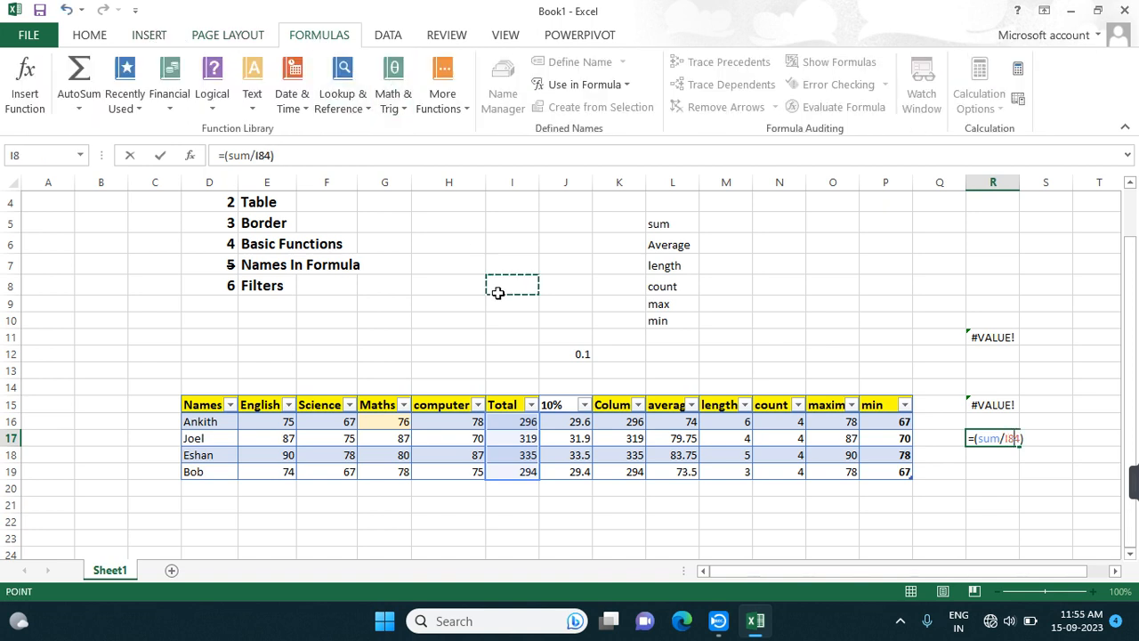
pyautogui.moveTo(492, 349); pyautogui.dragTo(489, 338)
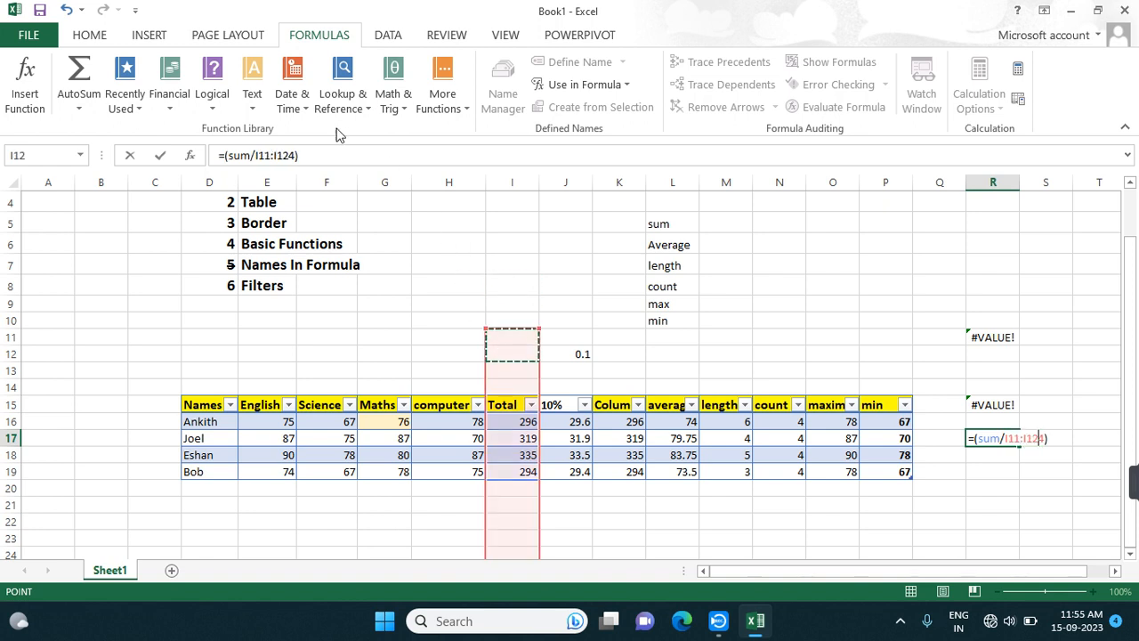
pyautogui.click(86, 40)
pyautogui.click(144, 43)
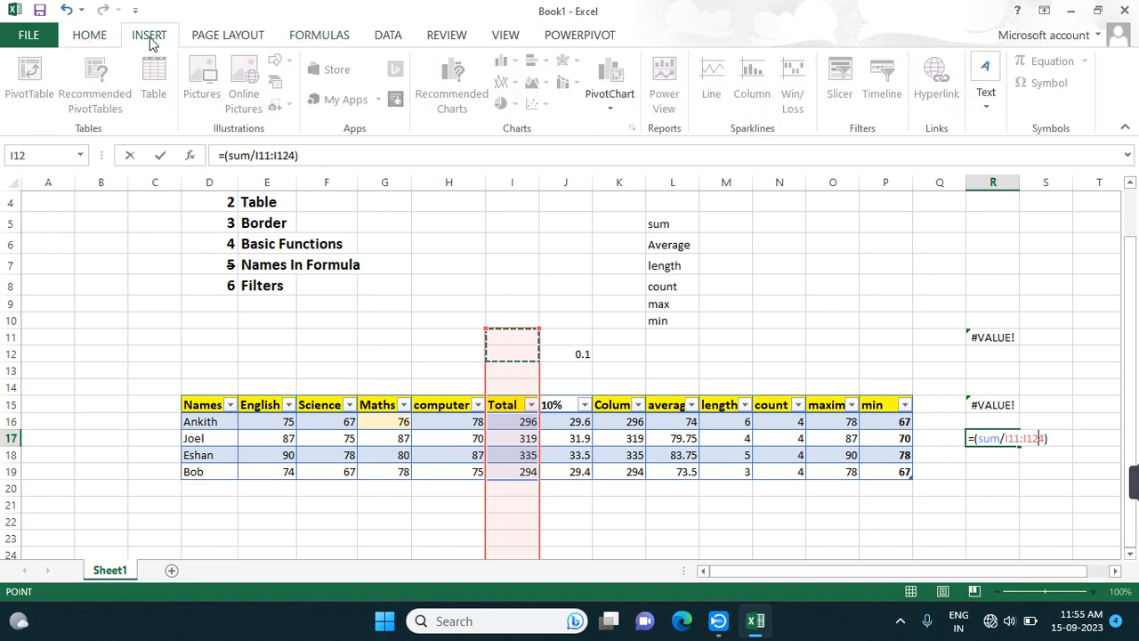
pyautogui.click(223, 40)
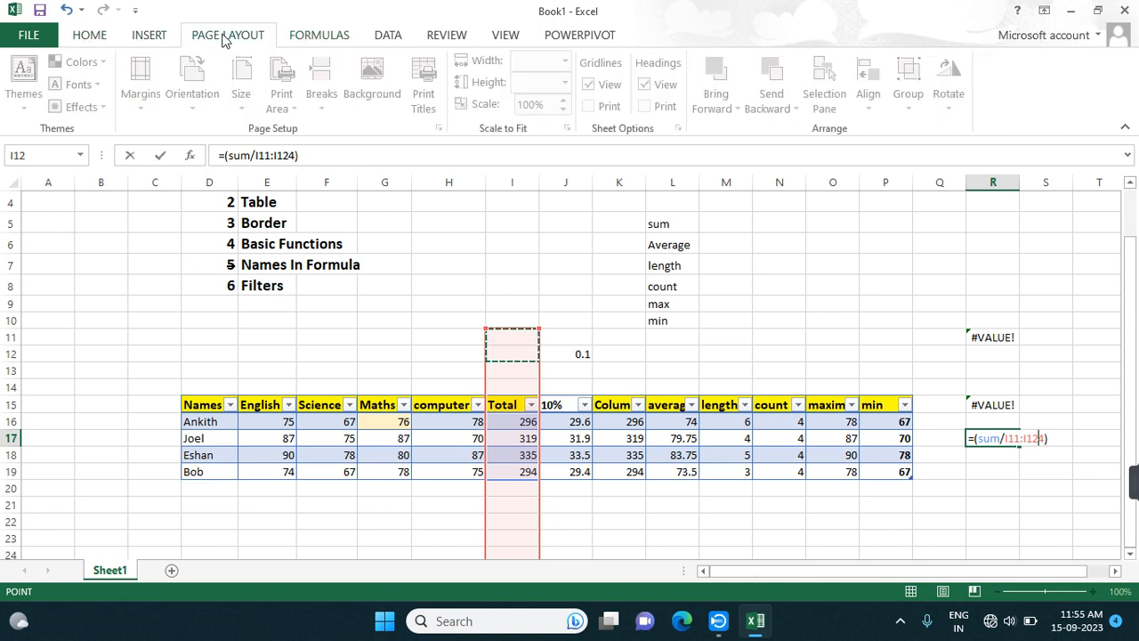
pyautogui.click(307, 38)
pyautogui.click(376, 247)
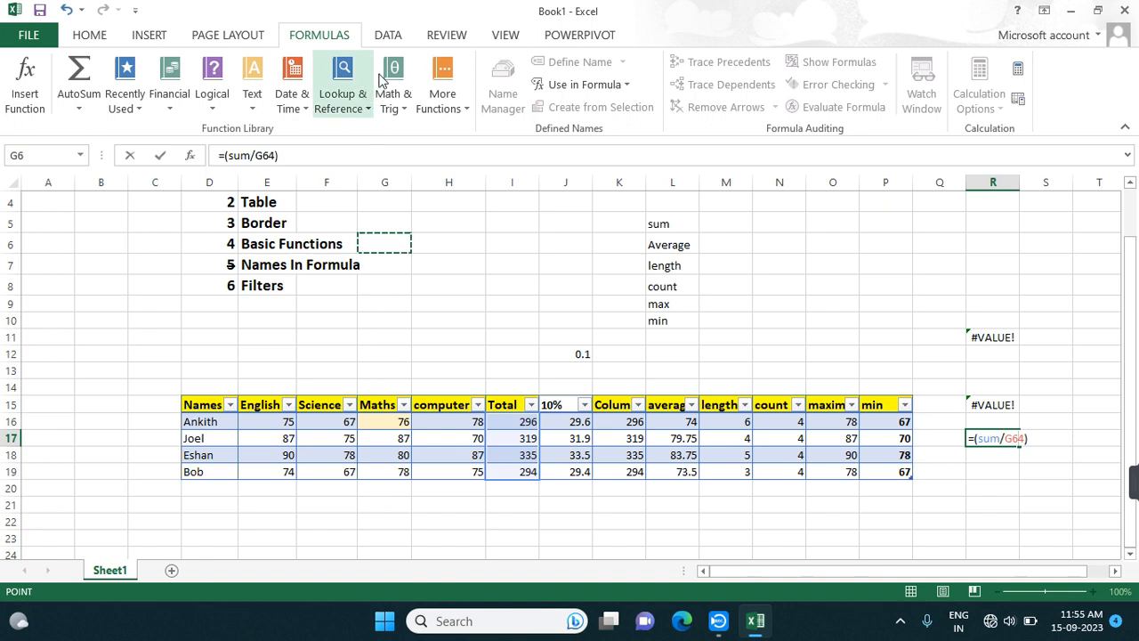
pyautogui.click(389, 34)
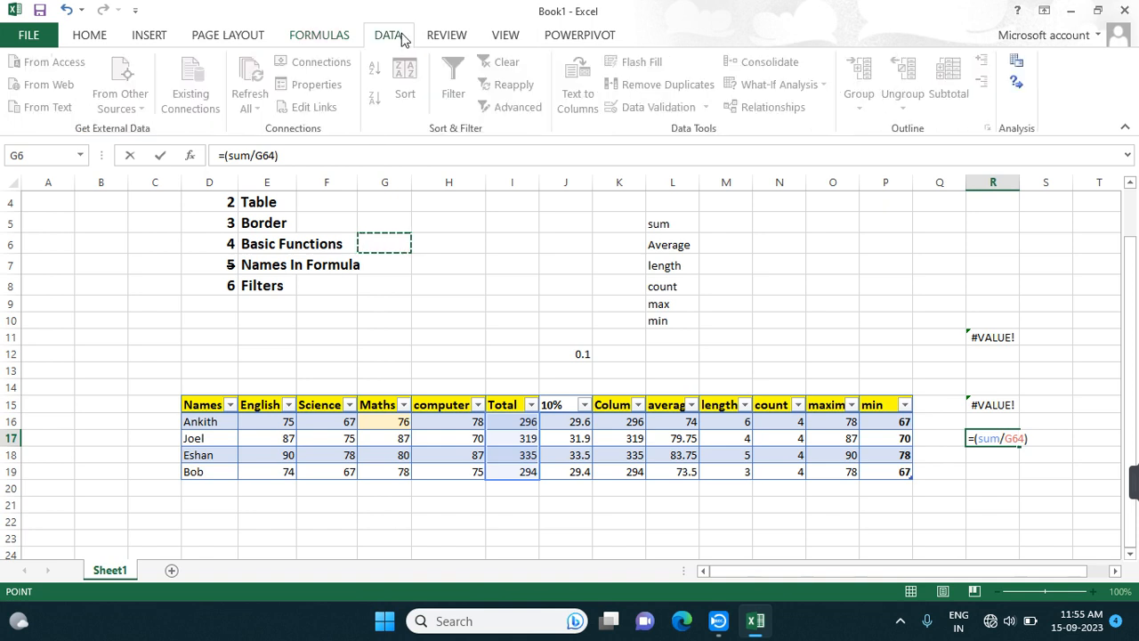
pyautogui.click(472, 453)
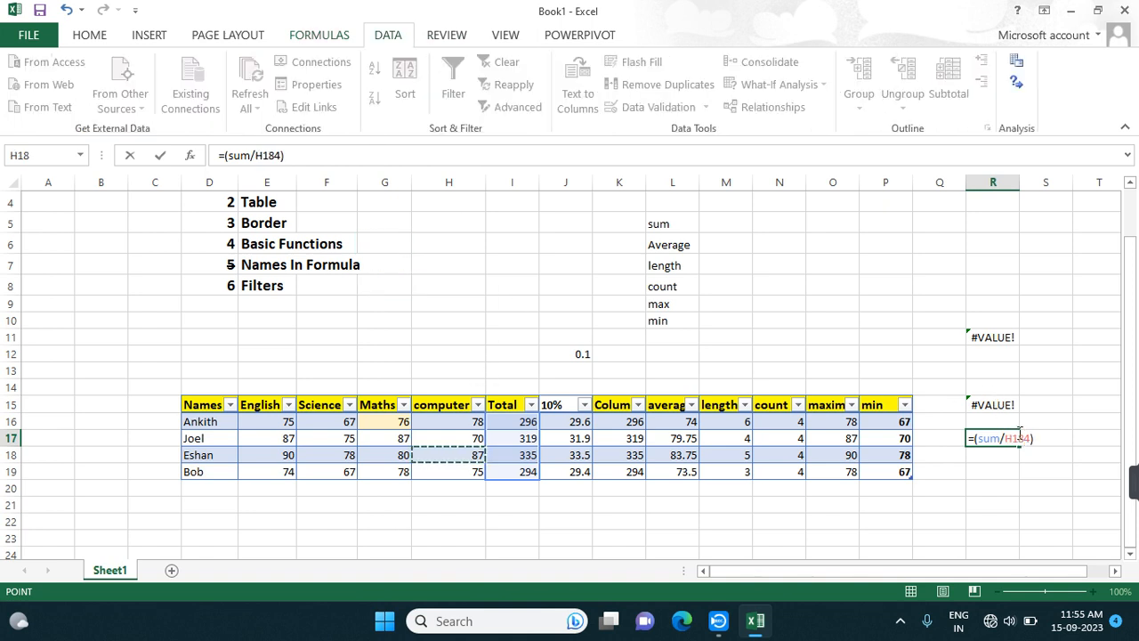
pyautogui.press('Return')
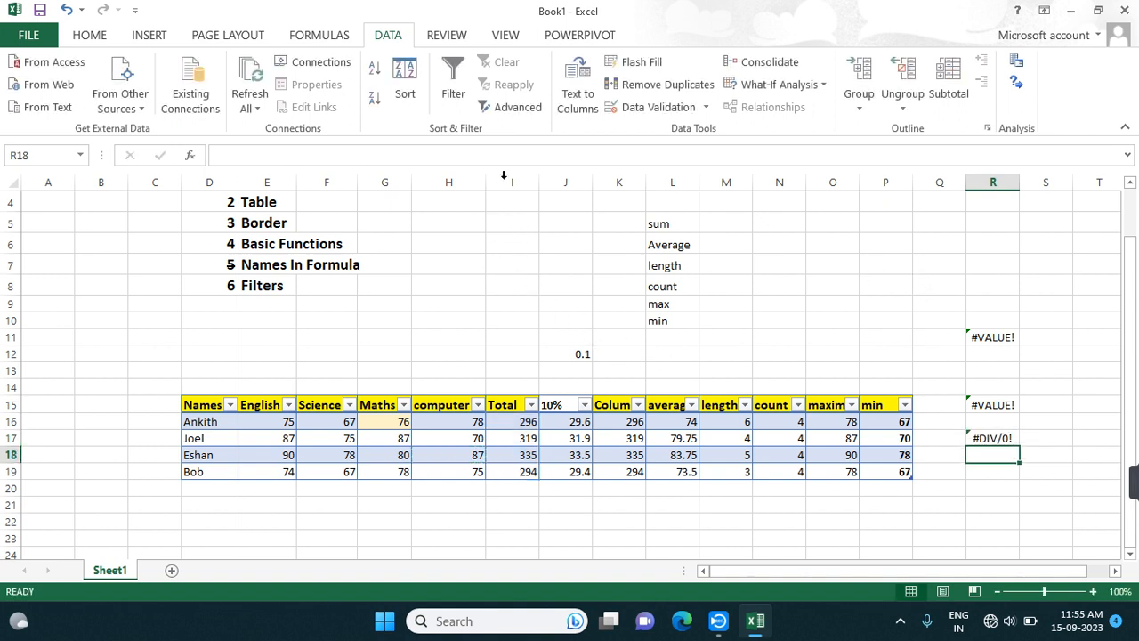
# - Turn on a filter for the cells at R17, and select the marks table's data and turn off its header filters
pyautogui.click(454, 80)
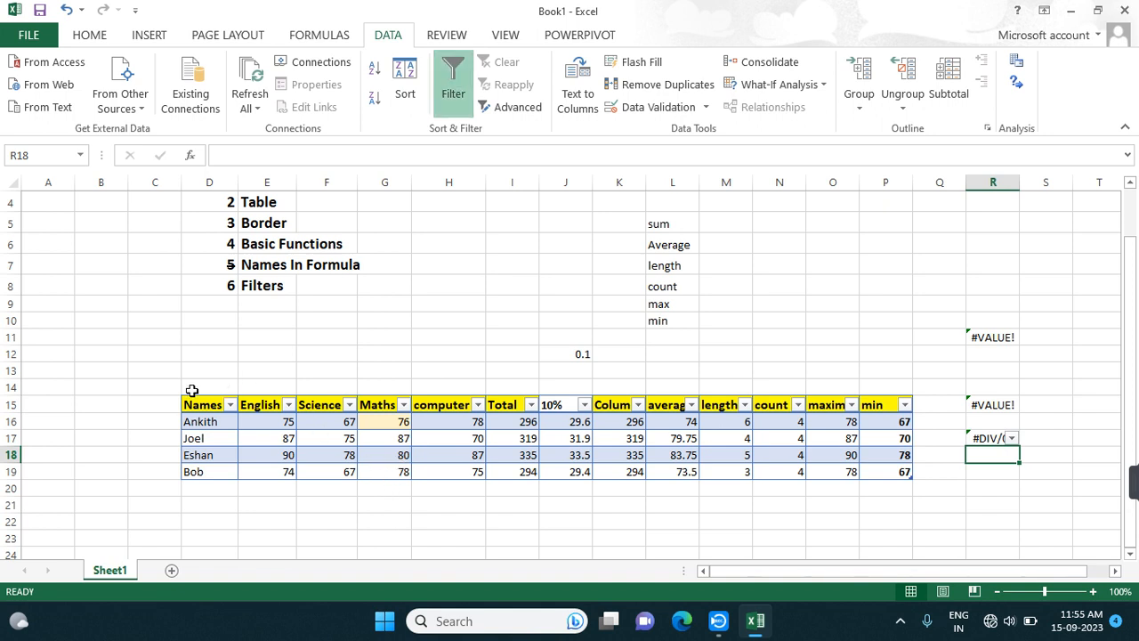
pyautogui.moveTo(190, 392); pyautogui.dragTo(907, 467)
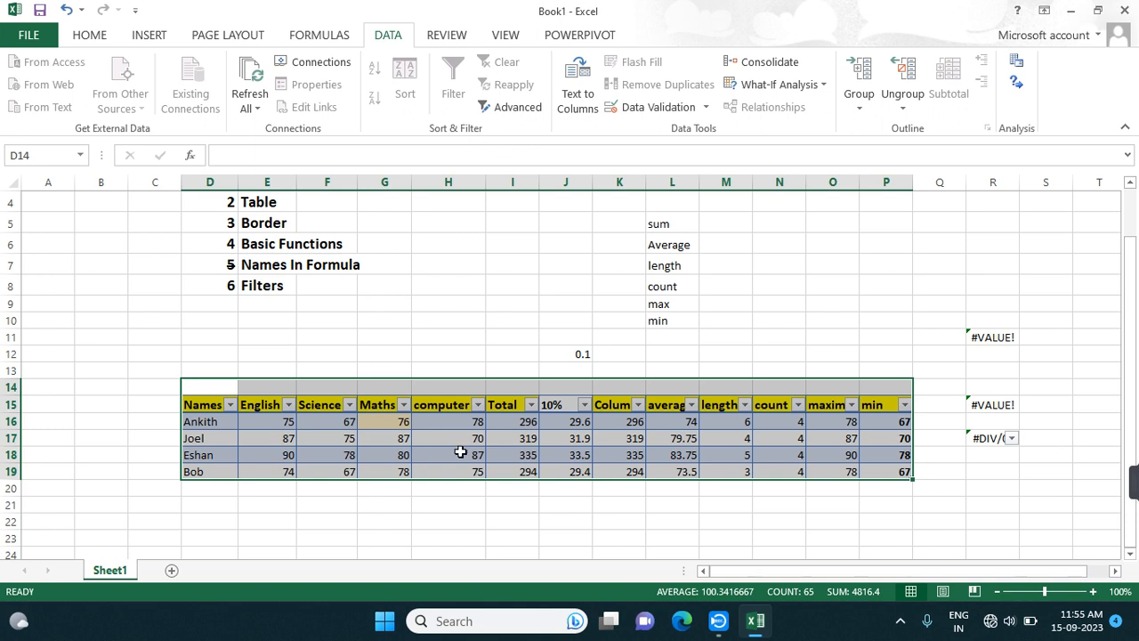
pyautogui.click(492, 466)
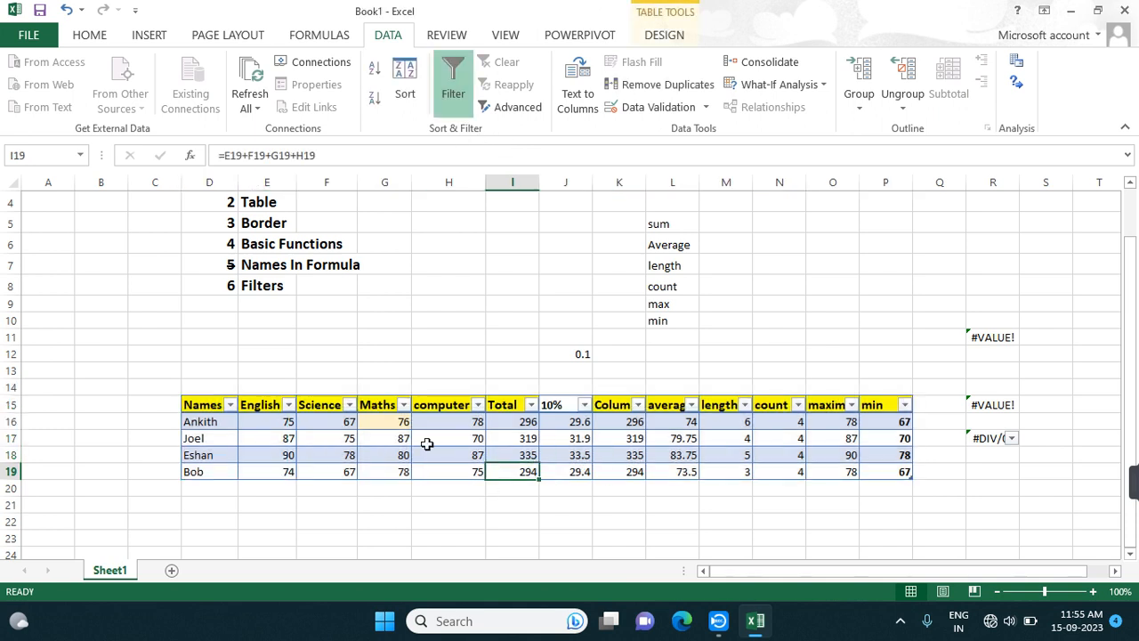
pyautogui.click(188, 402)
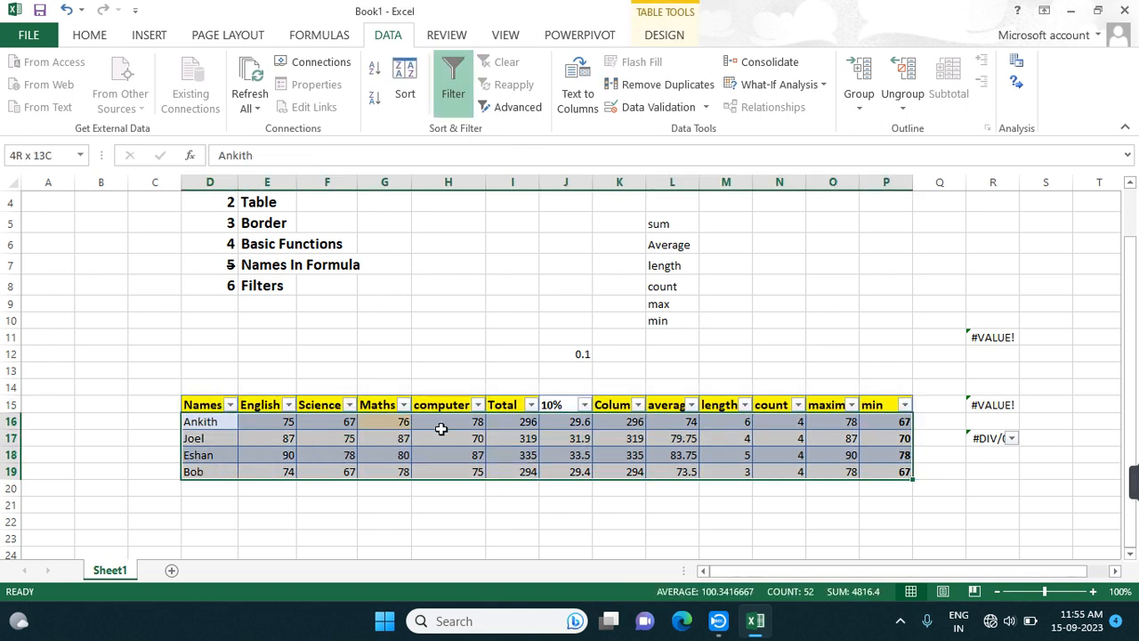
pyautogui.click(450, 88)
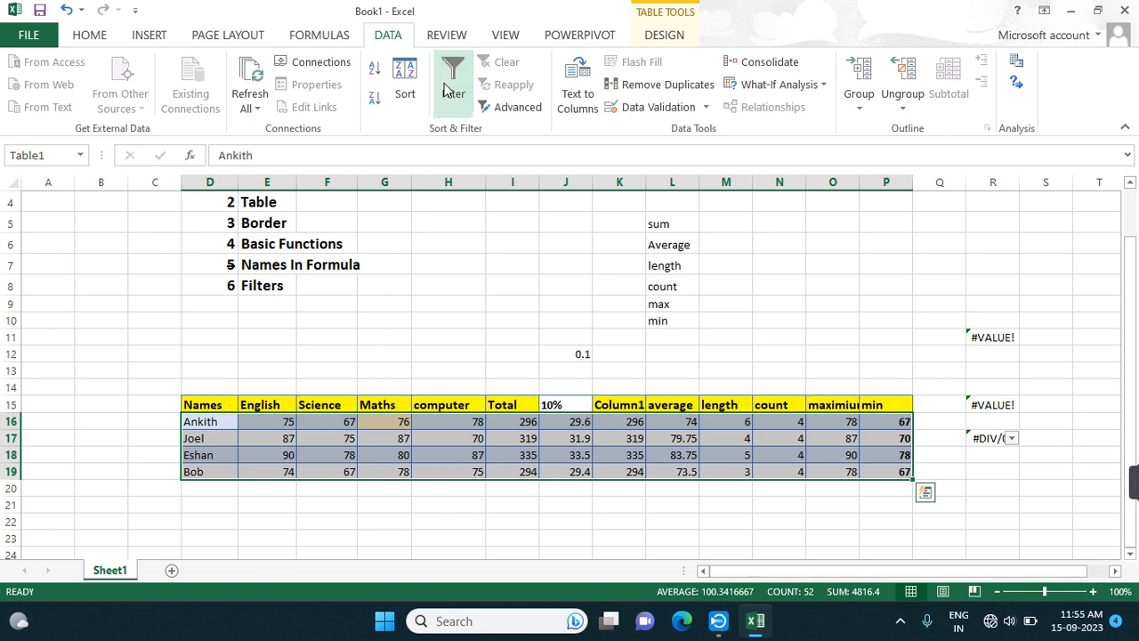
# - View the Sort settings without applying a sort, and turn the marks table's header filters back on
pyautogui.click(405, 85)
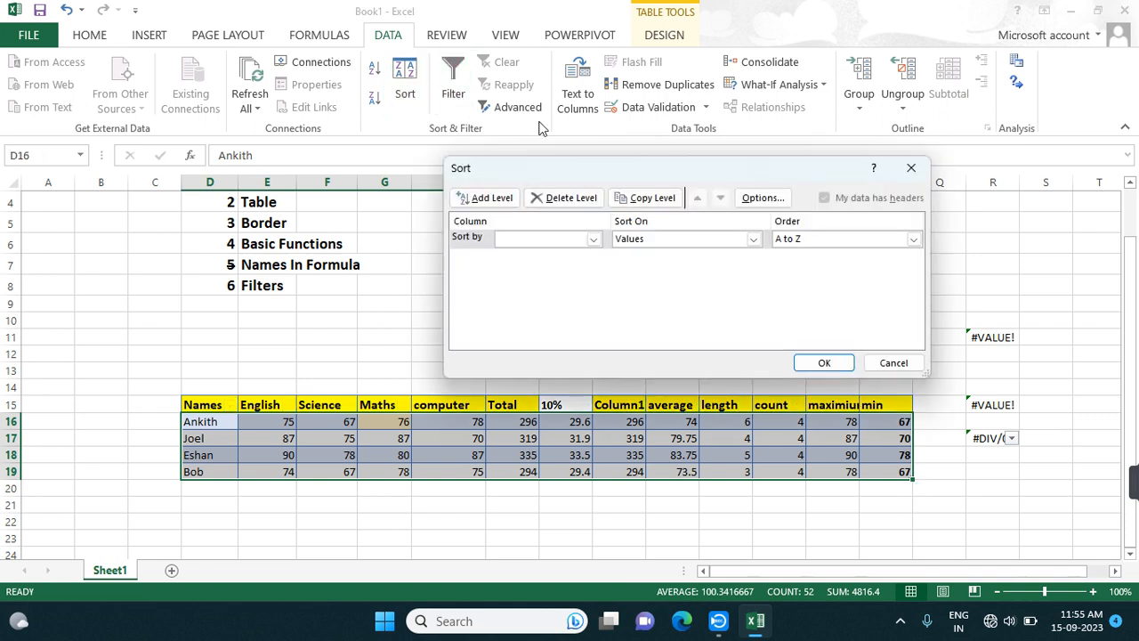
pyautogui.click(911, 167)
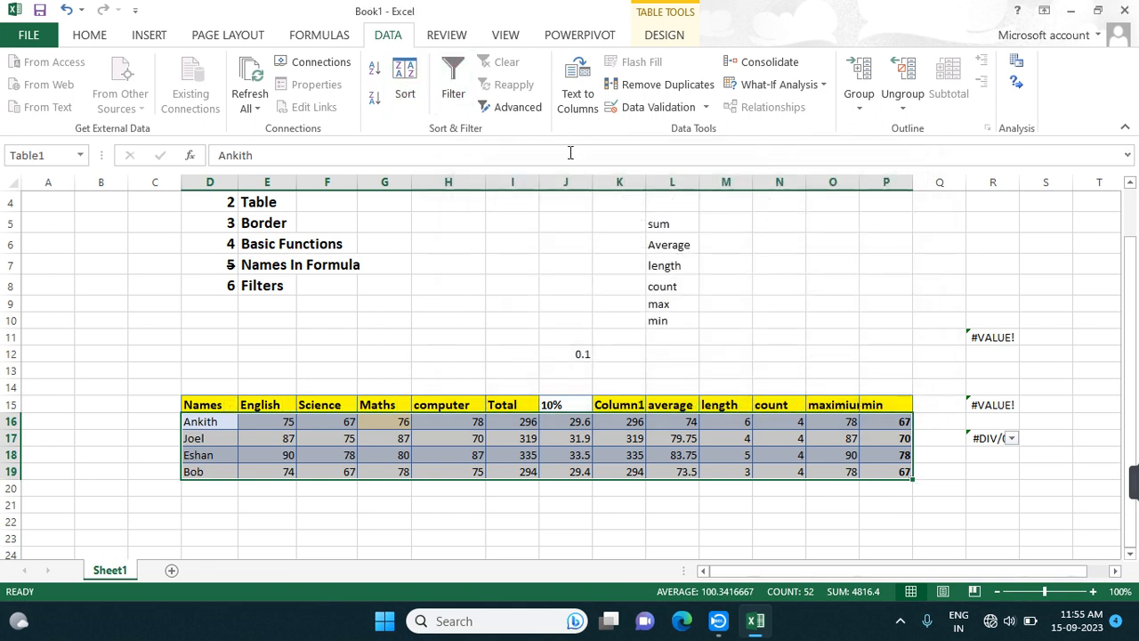
pyautogui.click(451, 89)
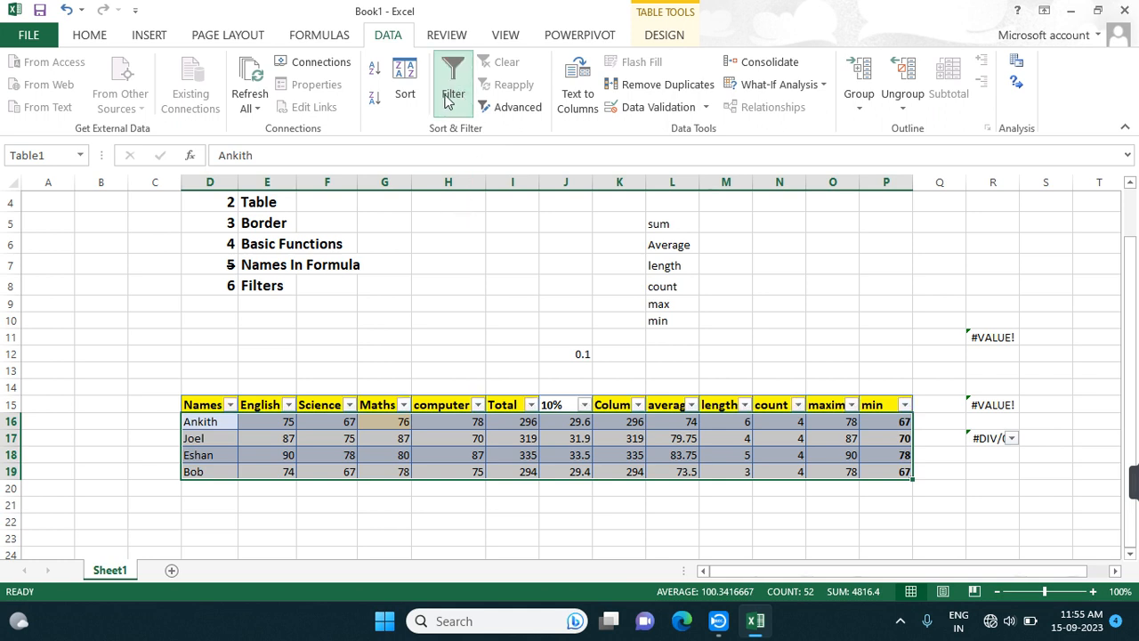
pyautogui.click(453, 98)
pyautogui.click(453, 98)
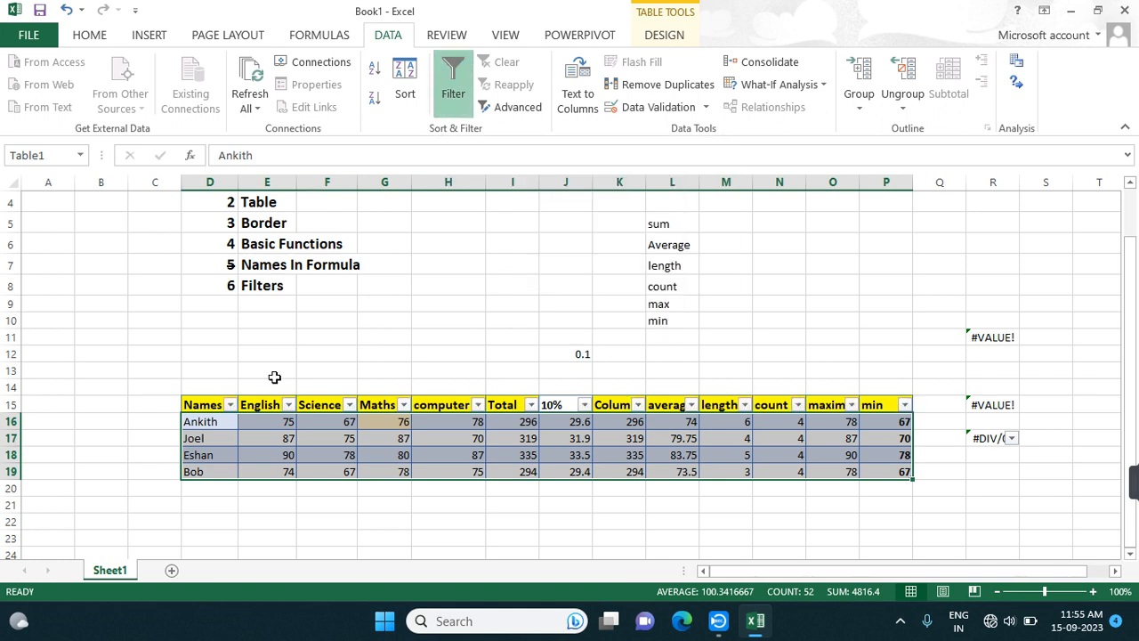
# - Filter the Names column with an Equals text filter for the first student's name, and clear that filter
pyautogui.click(230, 405)
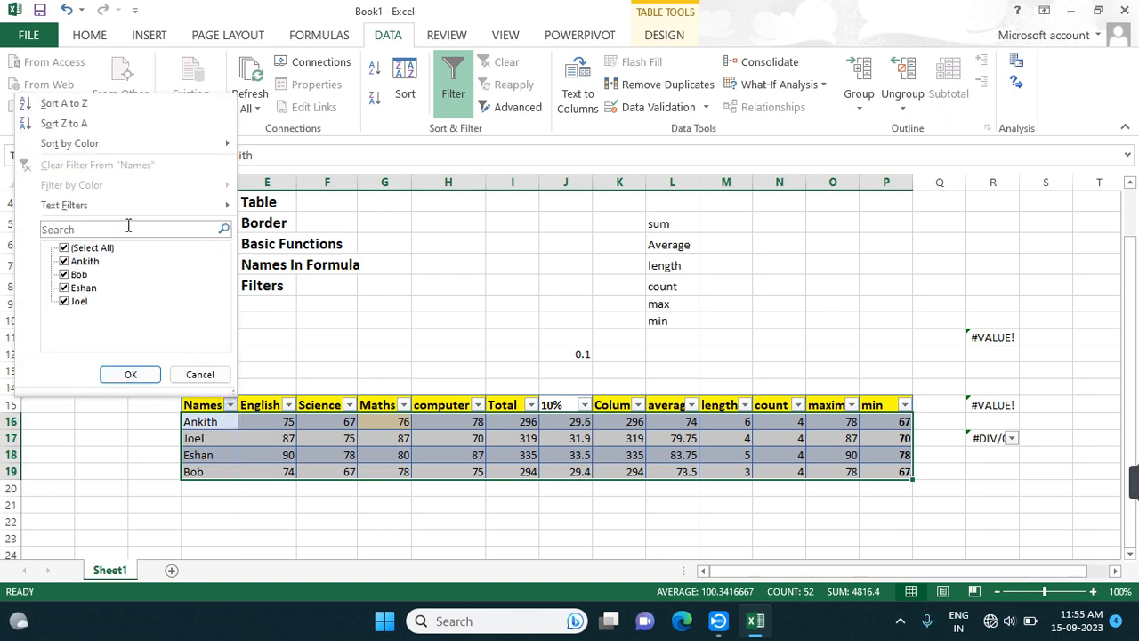
pyautogui.moveTo(170, 216)
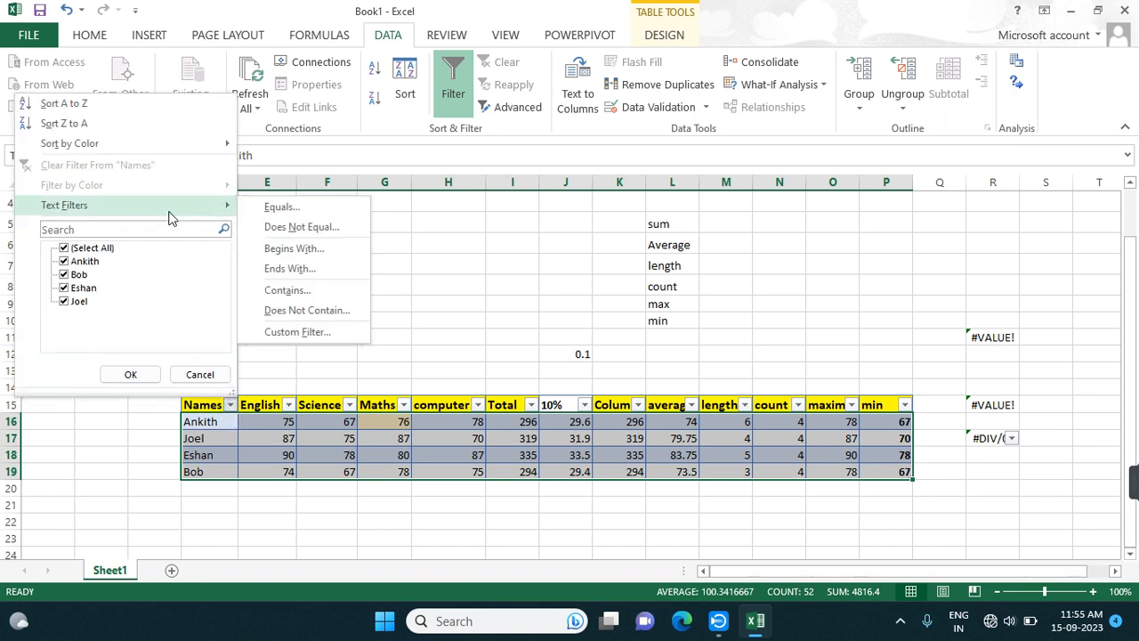
pyautogui.click(277, 214)
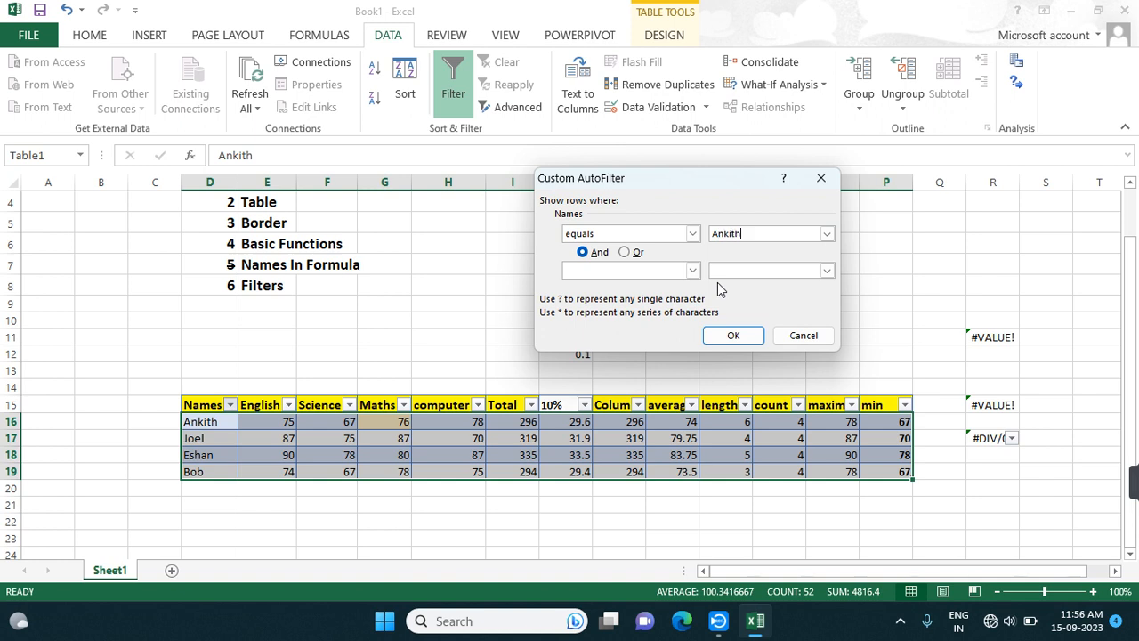
pyautogui.click(733, 335)
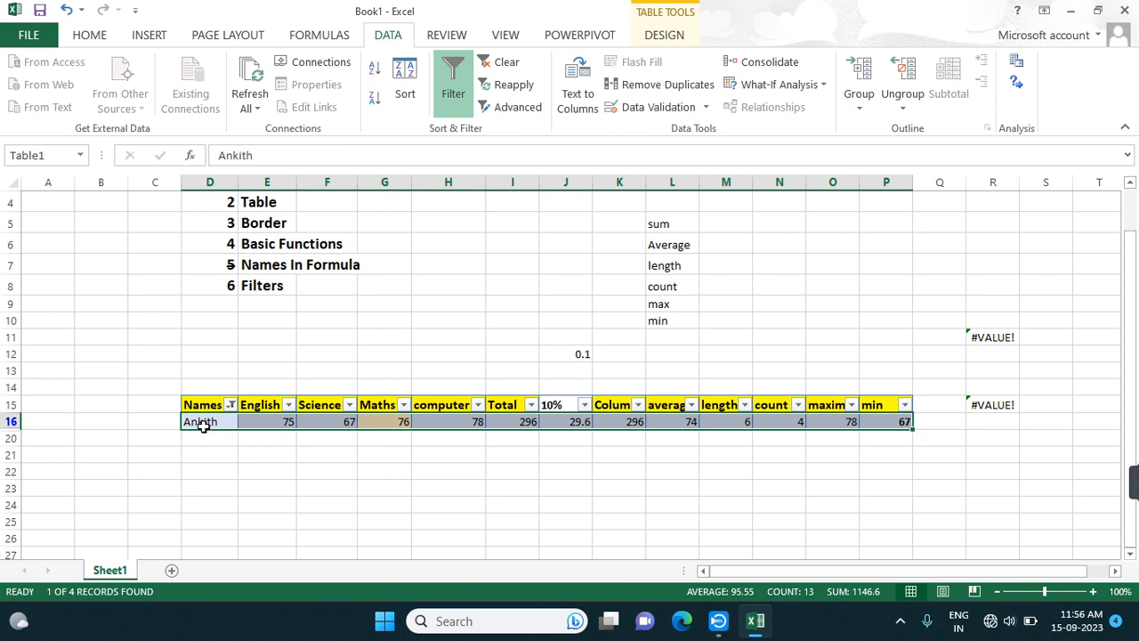
pyautogui.click(504, 64)
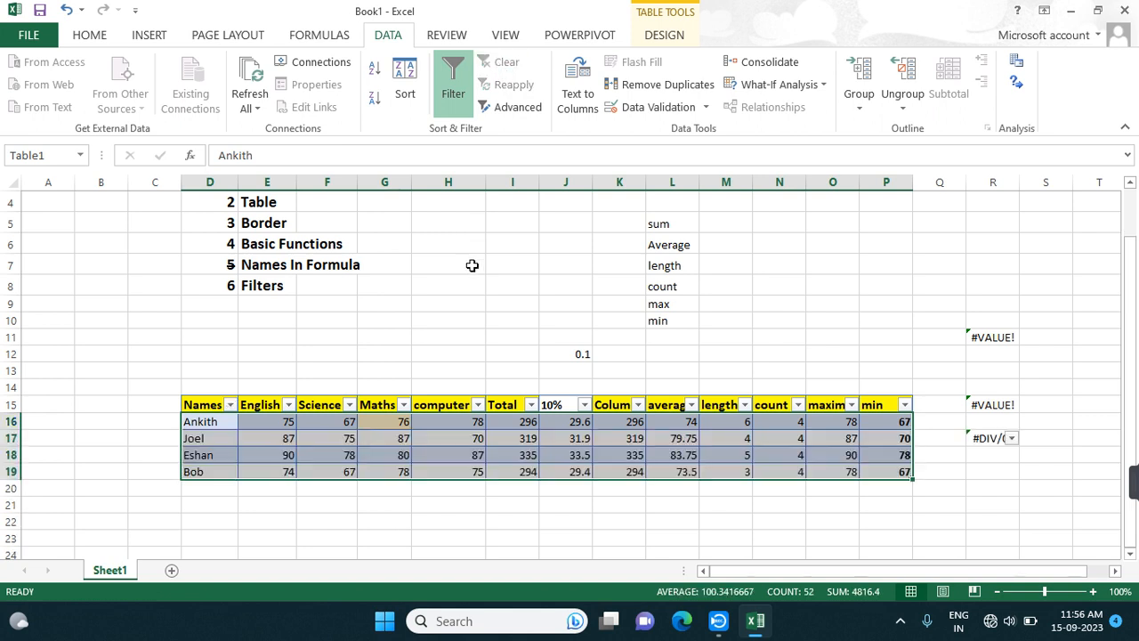
pyautogui.click(382, 335)
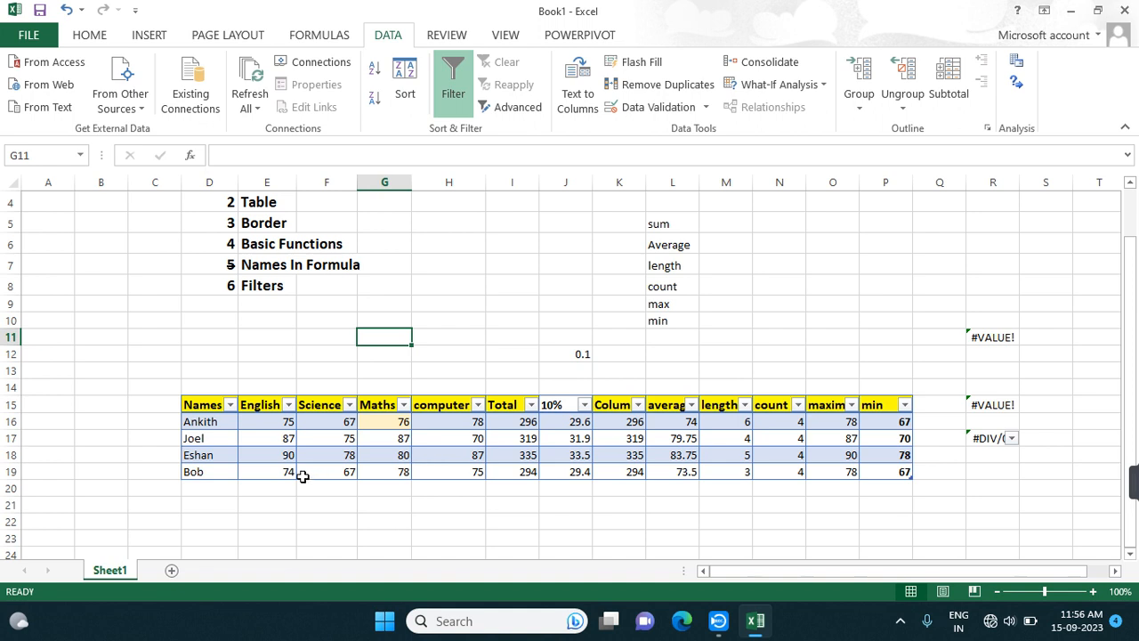
# - Filter the Total column with a Between number filter from 300 to 400
pyautogui.click(530, 405)
pyautogui.moveTo(423, 212)
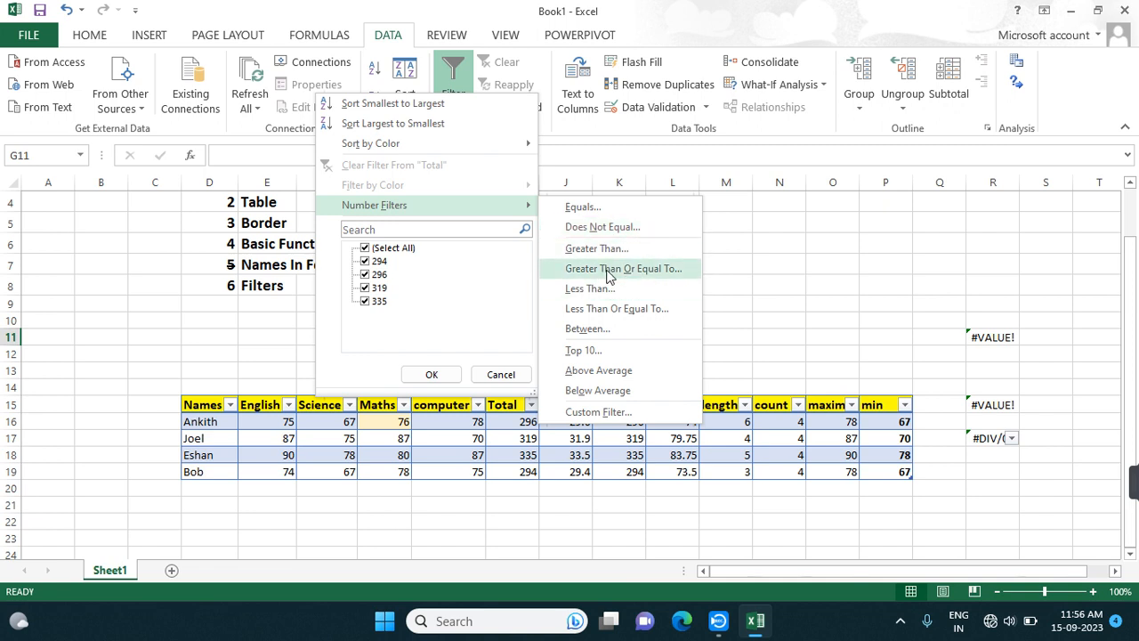
pyautogui.click(591, 329)
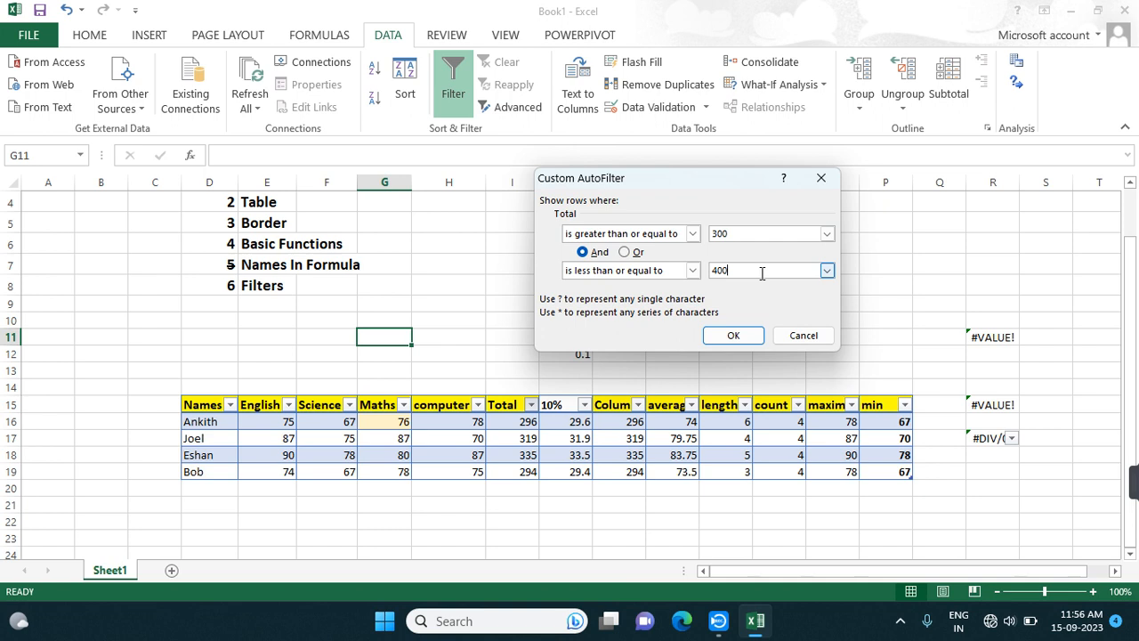
pyautogui.click(731, 342)
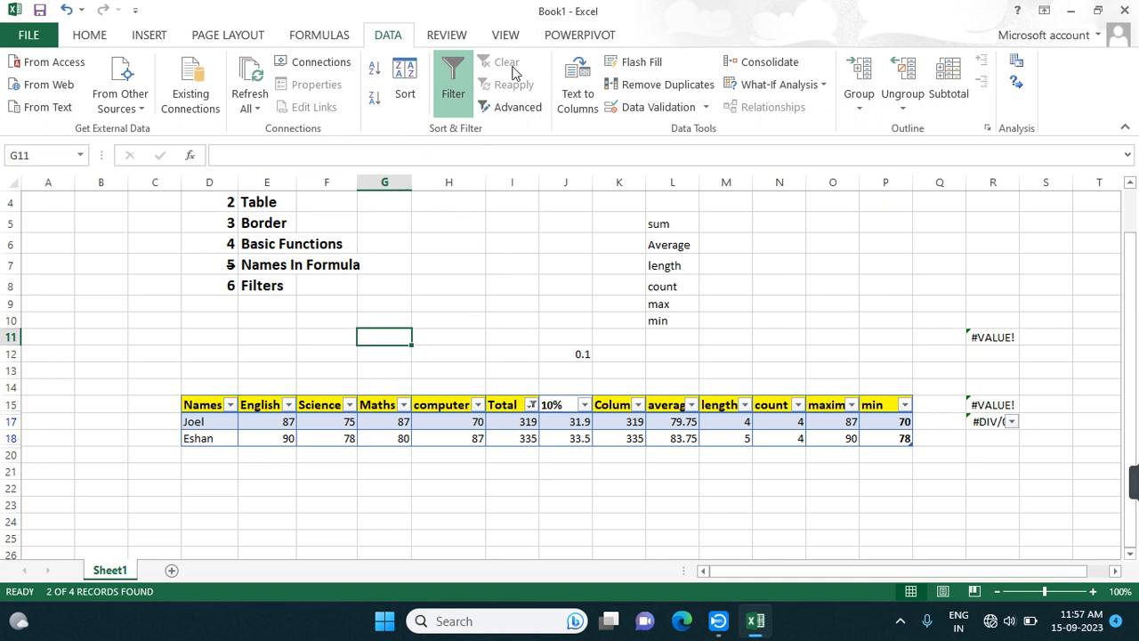
# - Turn off the separate filter on R17, and clear the Total filter from the marks table
pyautogui.click(453, 95)
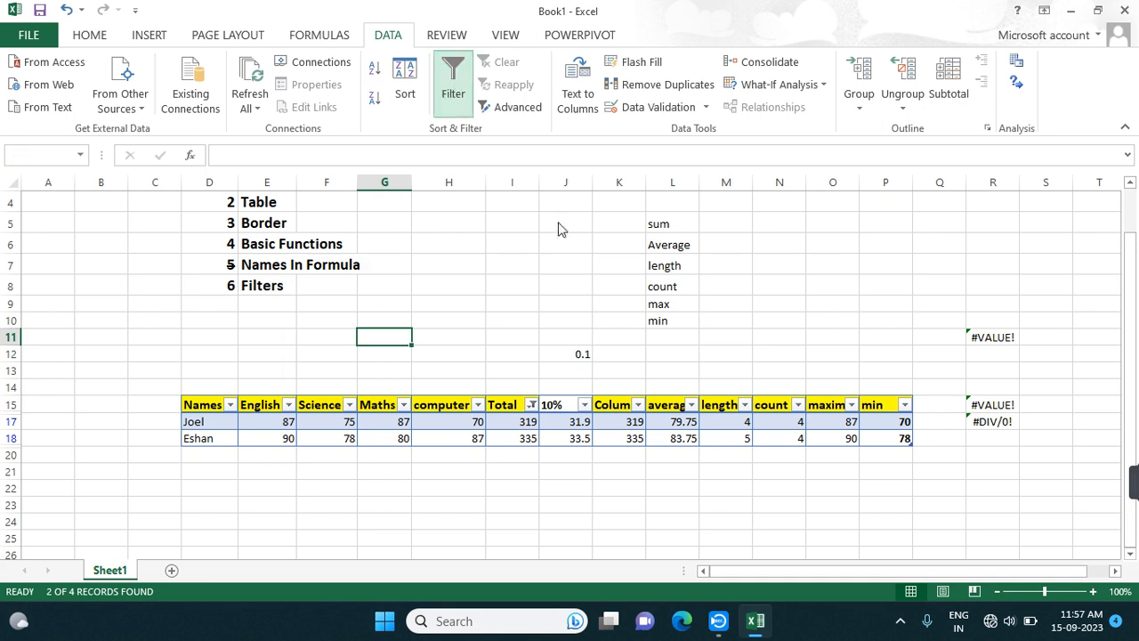
pyautogui.click(576, 350)
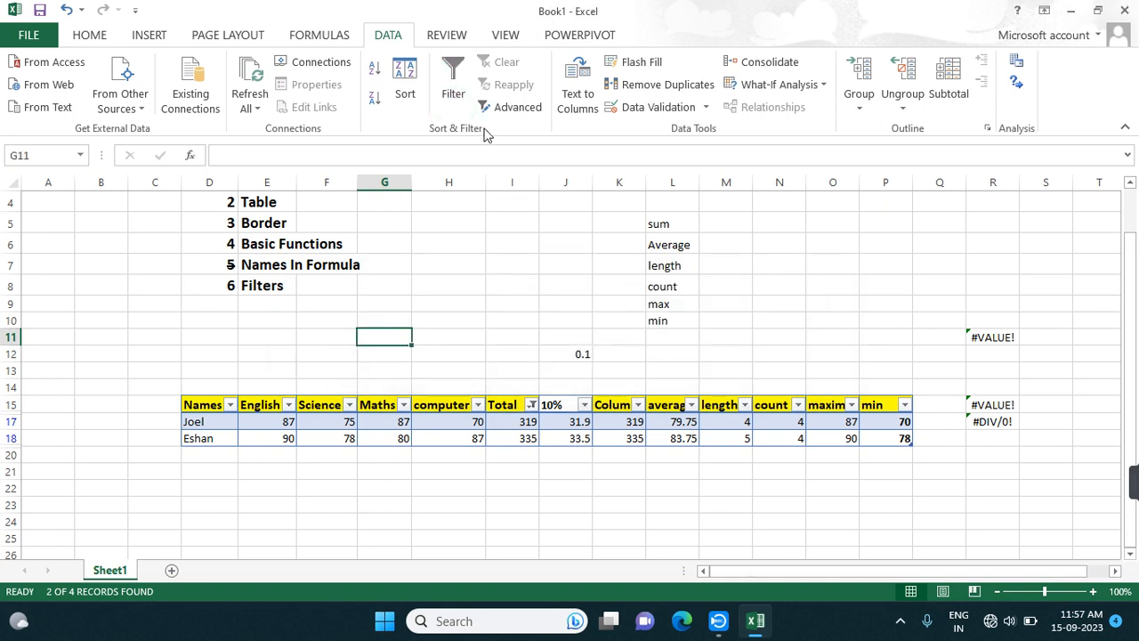
pyautogui.click(584, 418)
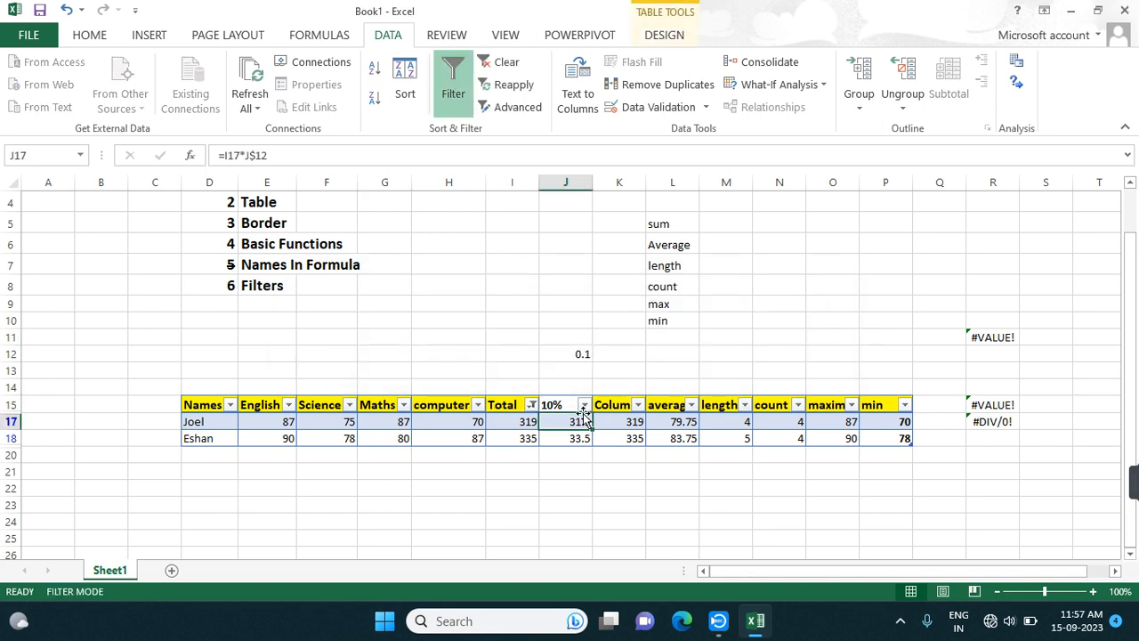
pyautogui.click(498, 62)
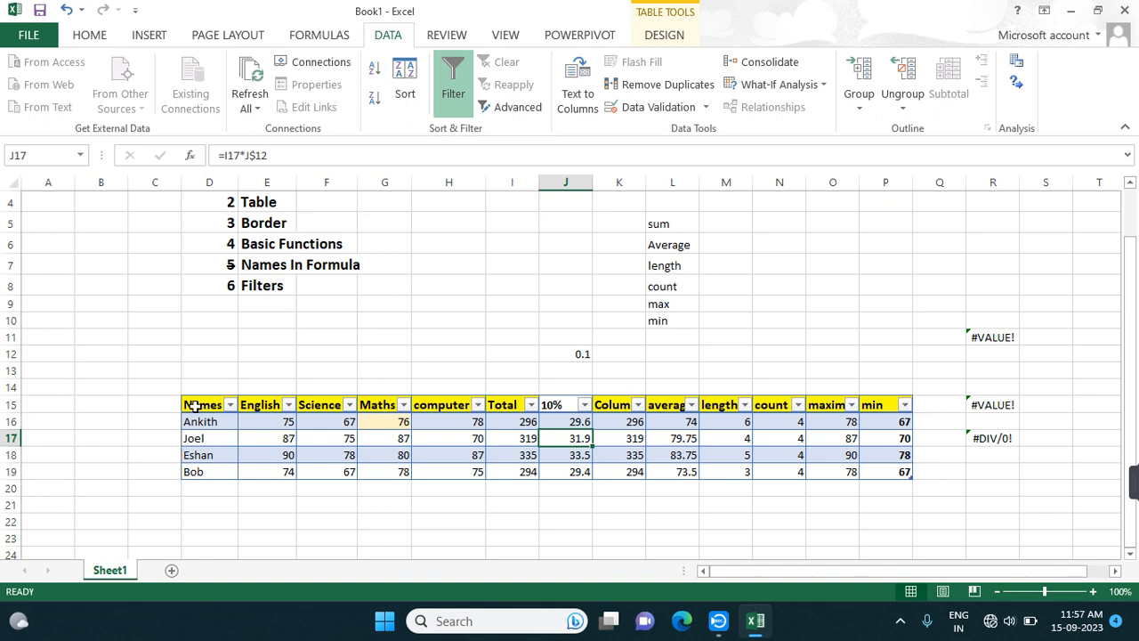
# - Sort the marks table by the Names column, alternating between A to Z and Z to A and ending on Z to A
pyautogui.moveTo(201, 403); pyautogui.dragTo(216, 473)
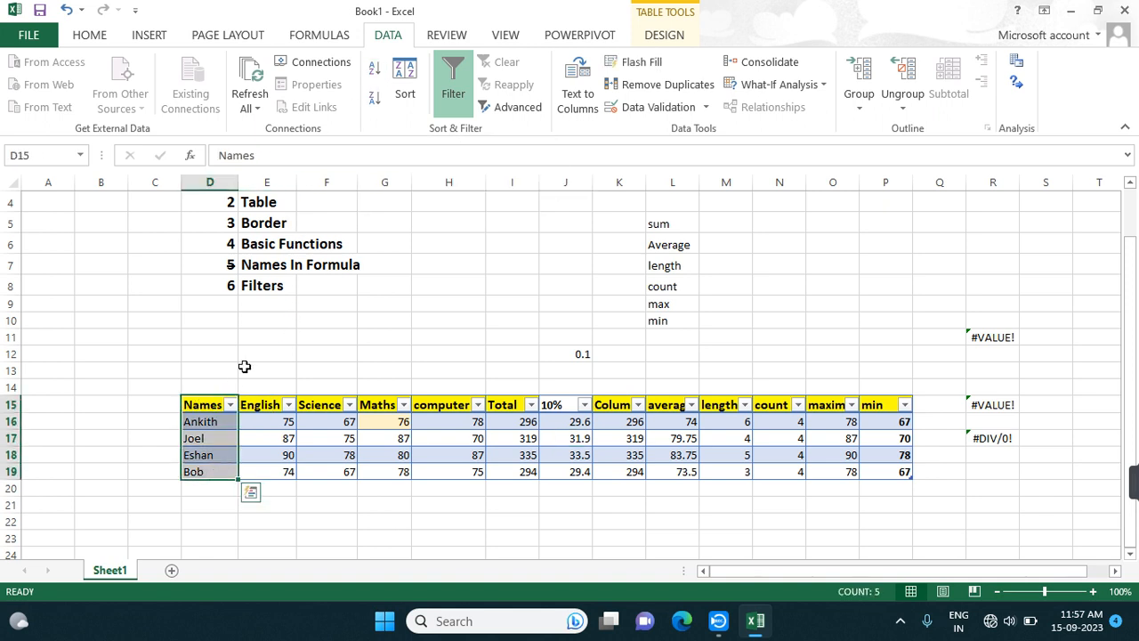
pyautogui.click(377, 71)
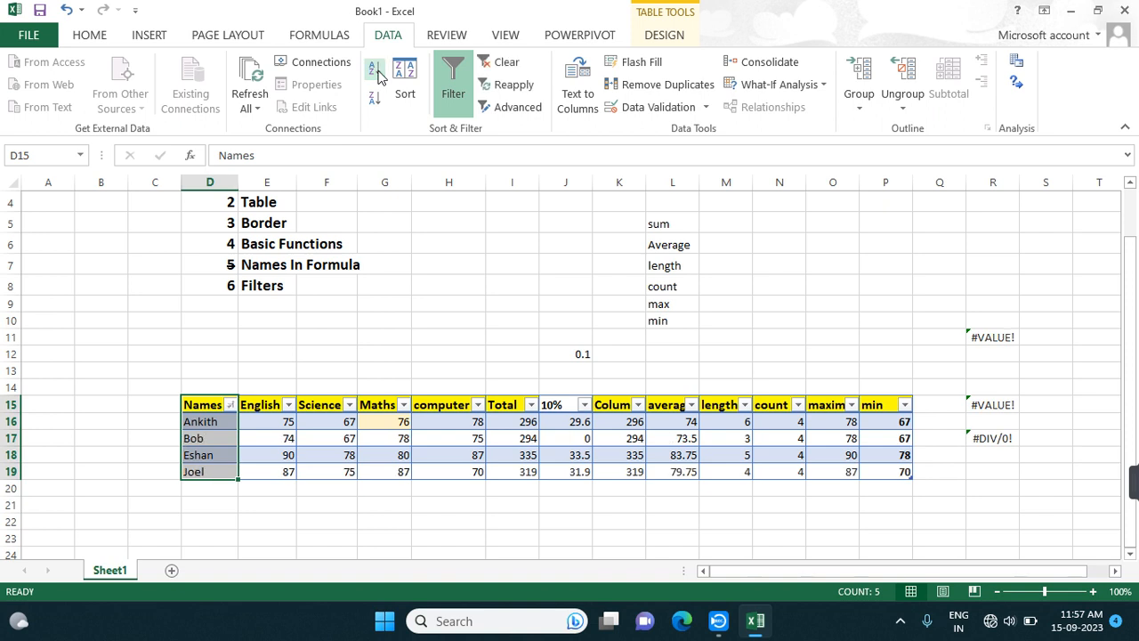
pyautogui.click(373, 98)
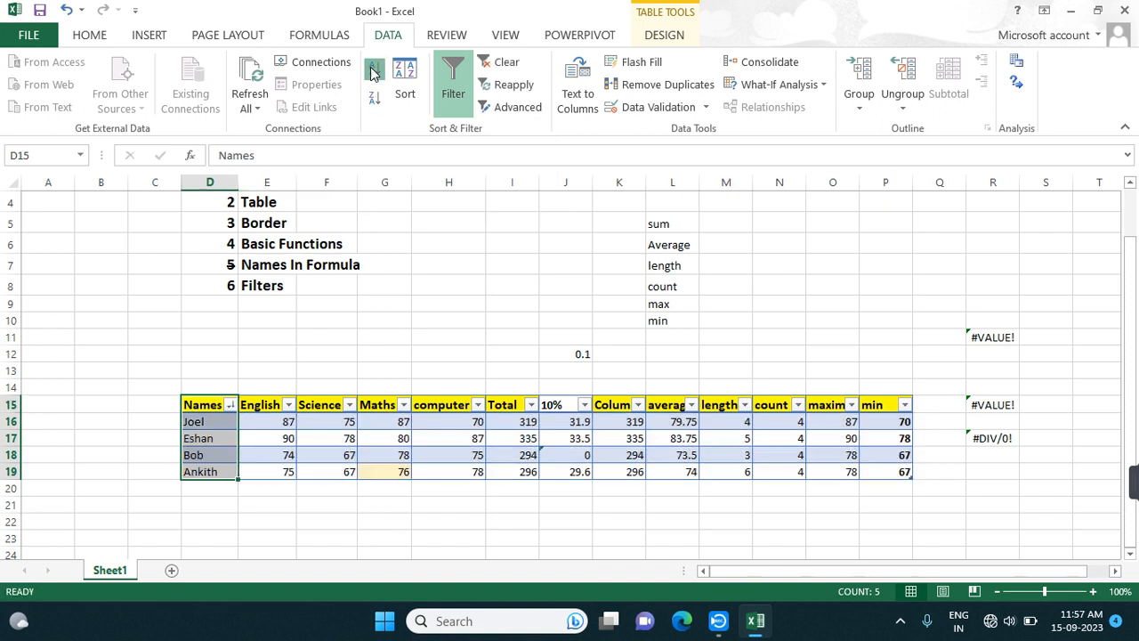
pyautogui.click(373, 71)
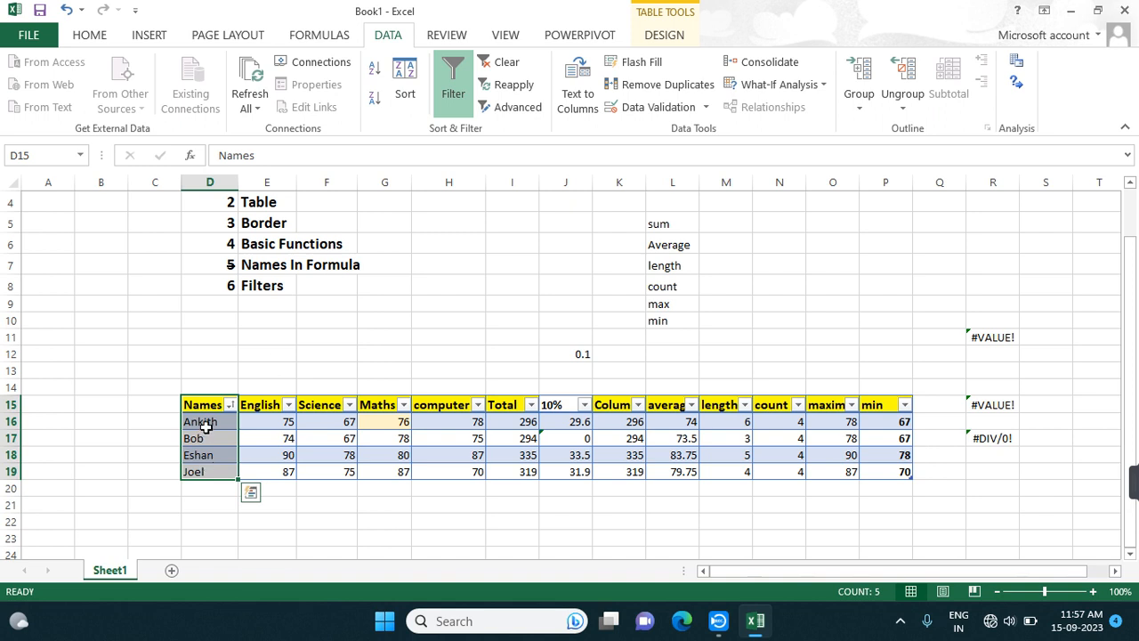
pyautogui.click(374, 98)
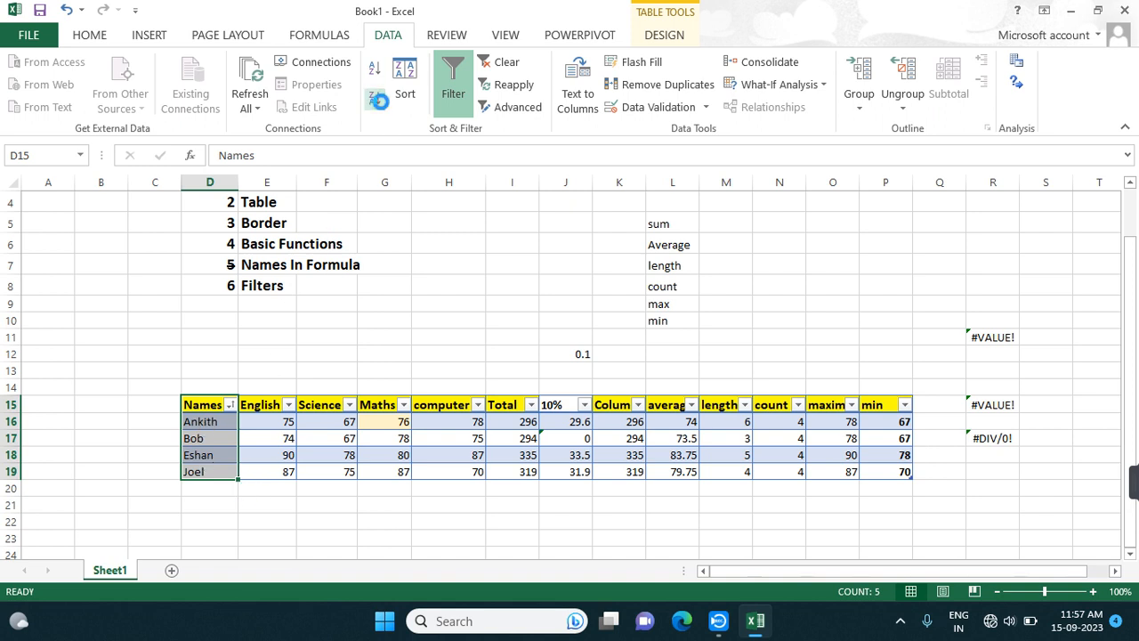
pyautogui.click(388, 295)
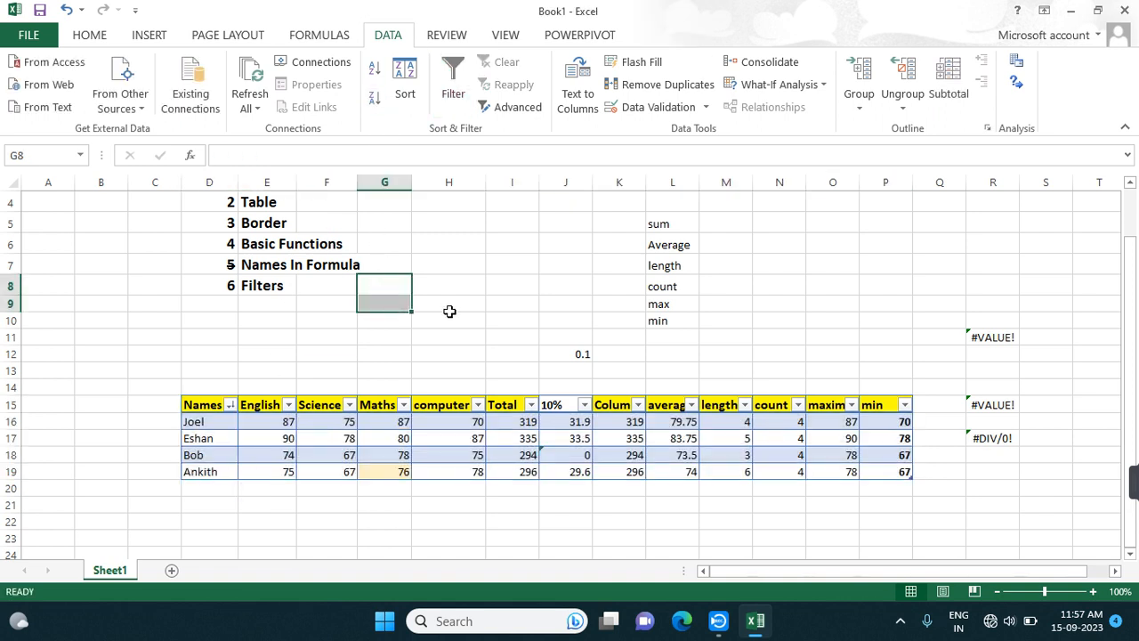
pyautogui.scroll(1, 472, 307)
pyautogui.scroll(-2, 496, 316)
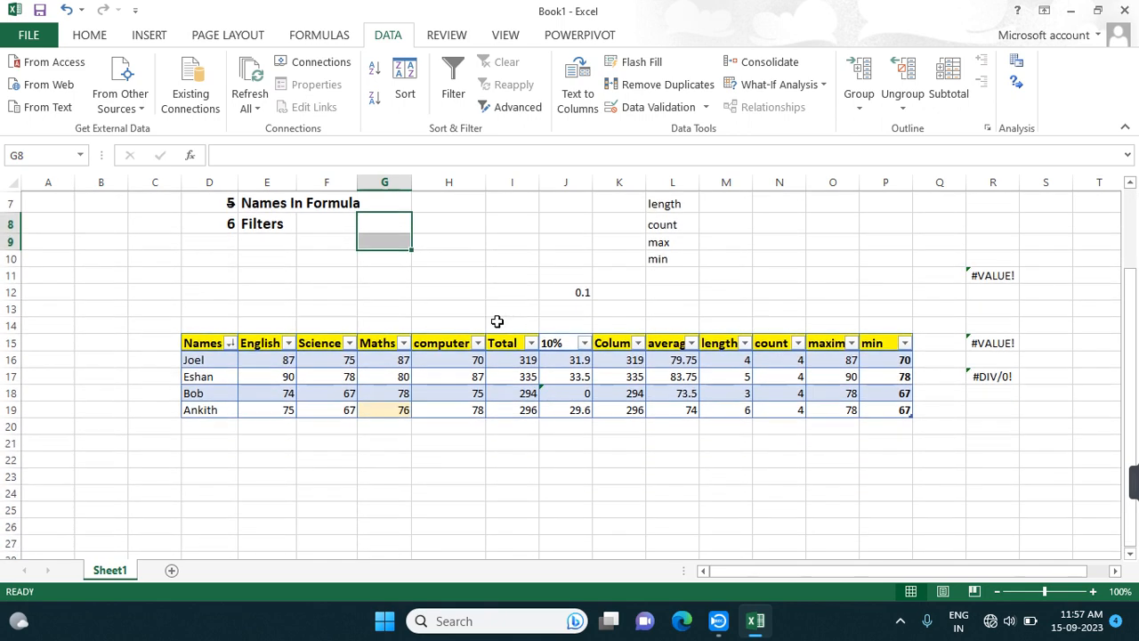
pyautogui.scroll(2, 498, 321)
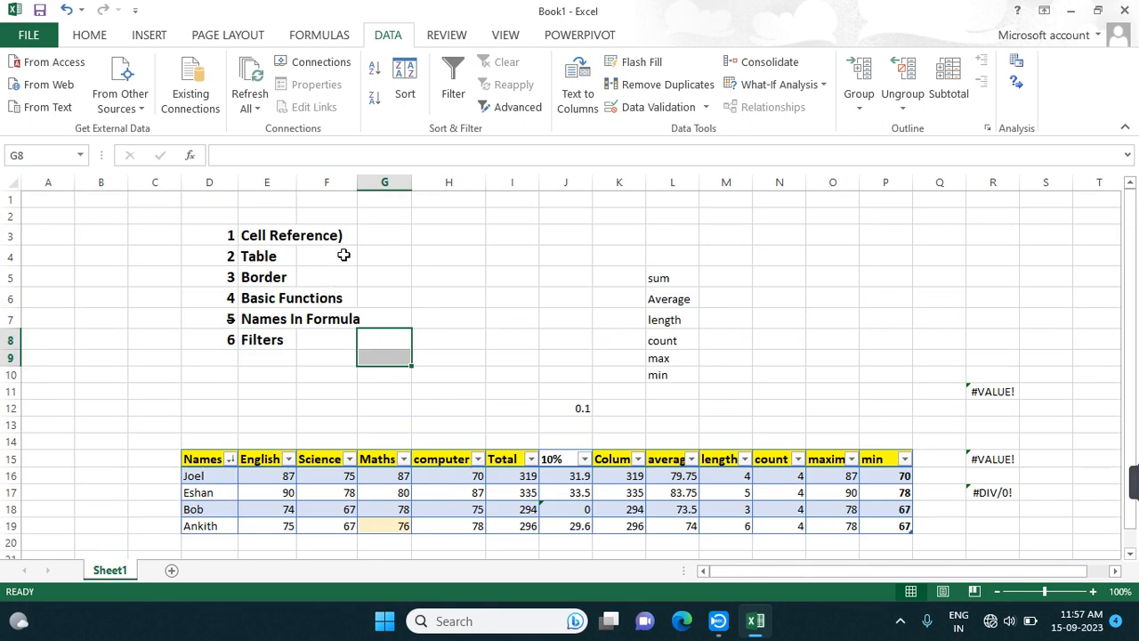